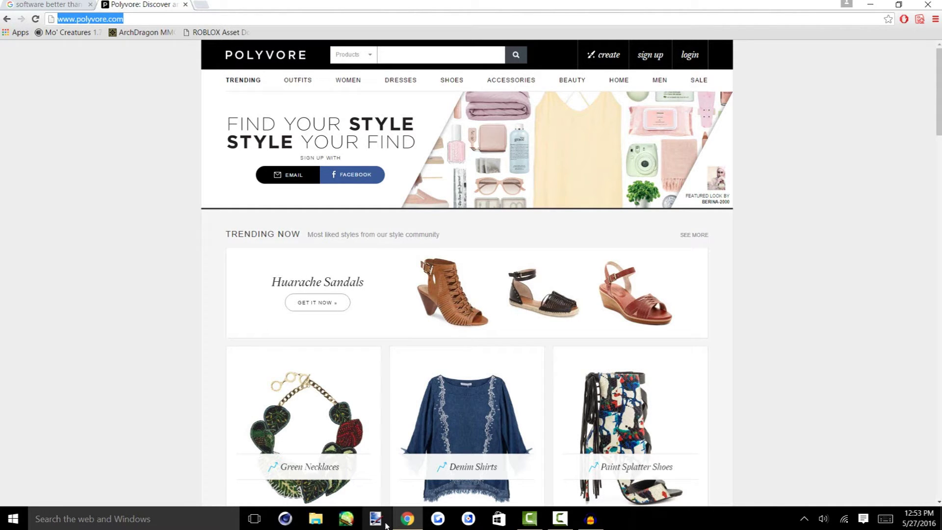
Switch to paint.net, move the Colors window clear of the canvas, and open ShirtTemplate.png from the Pictures folder.
{"action": "left_click", "coordinate": [381, 523]}
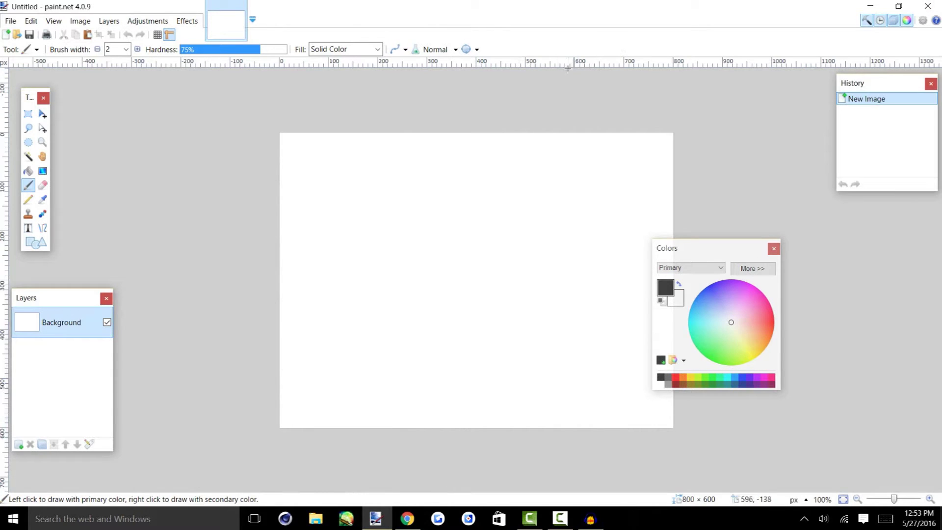
{"action": "left_click_drag", "start_coordinate": [705, 249], "coordinate": [810, 278]}
{"action": "left_click", "coordinate": [6, 22]}
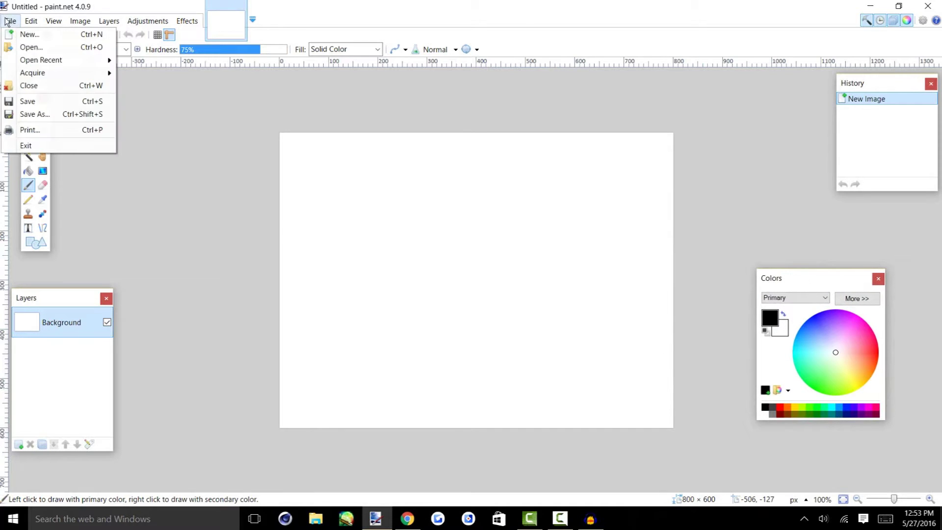
{"action": "left_click", "coordinate": [39, 51]}
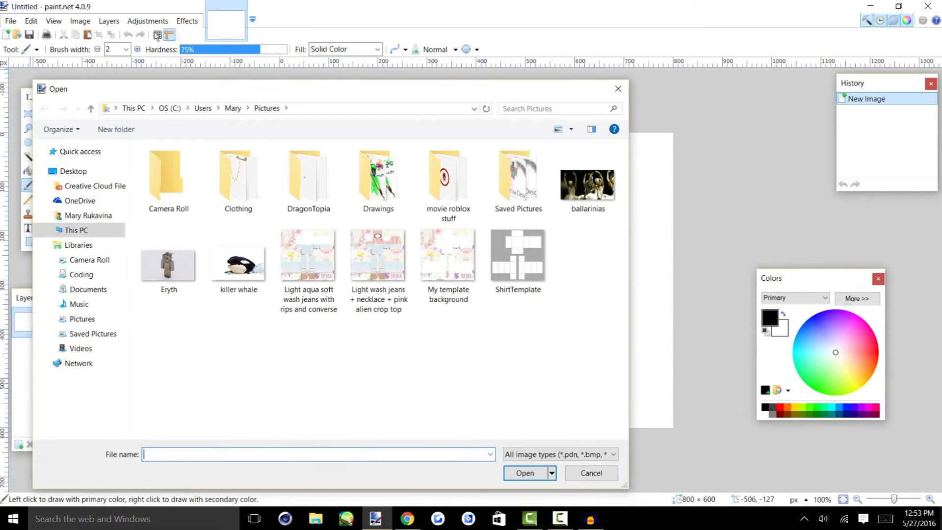
{"action": "double_click", "coordinate": [538, 273]}
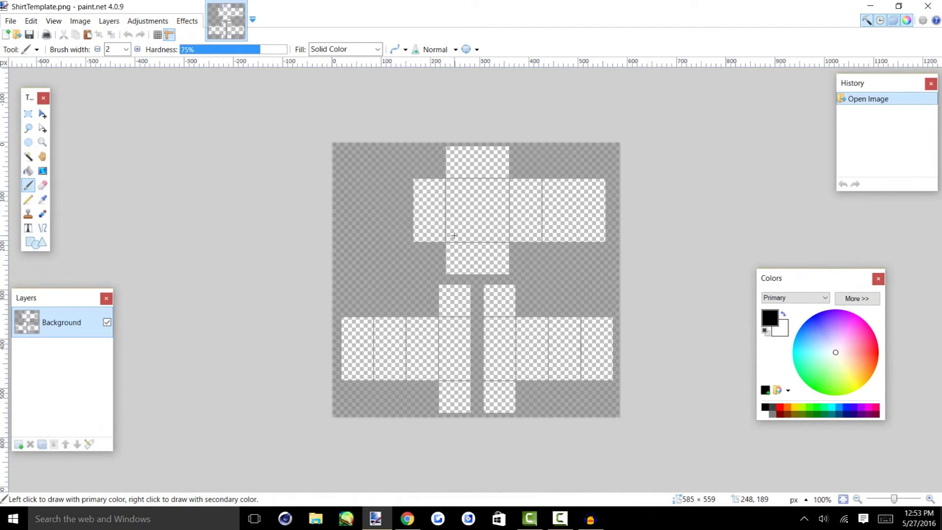
Open the ballarinias picture, copy the entire image, and return to the shirt template.
{"action": "scroll", "coordinate": [454, 236], "scroll_direction": "up", "scroll_amount": 3}
{"action": "scroll", "coordinate": [454, 234], "scroll_direction": "down", "scroll_amount": 5}
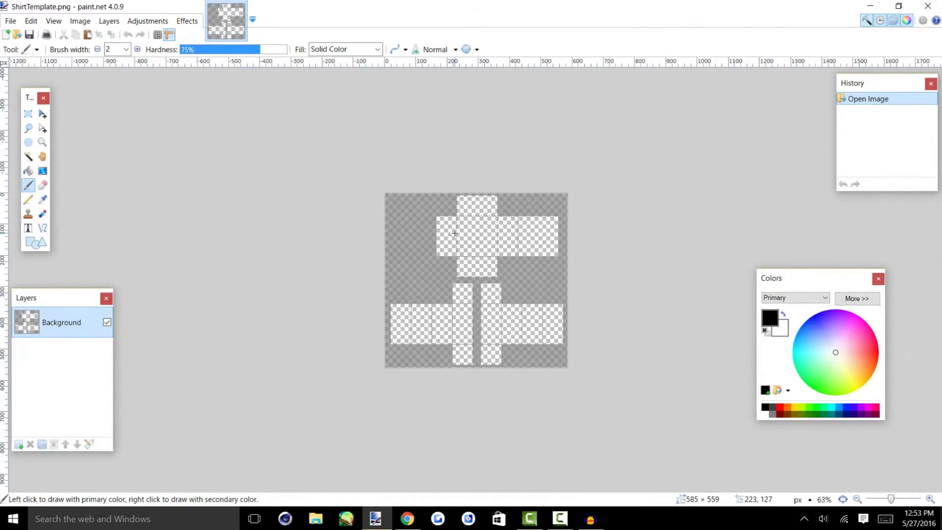
{"action": "scroll", "coordinate": [455, 233], "scroll_direction": "up", "scroll_amount": 3}
{"action": "scroll", "coordinate": [443, 222], "scroll_direction": "up", "scroll_amount": 3}
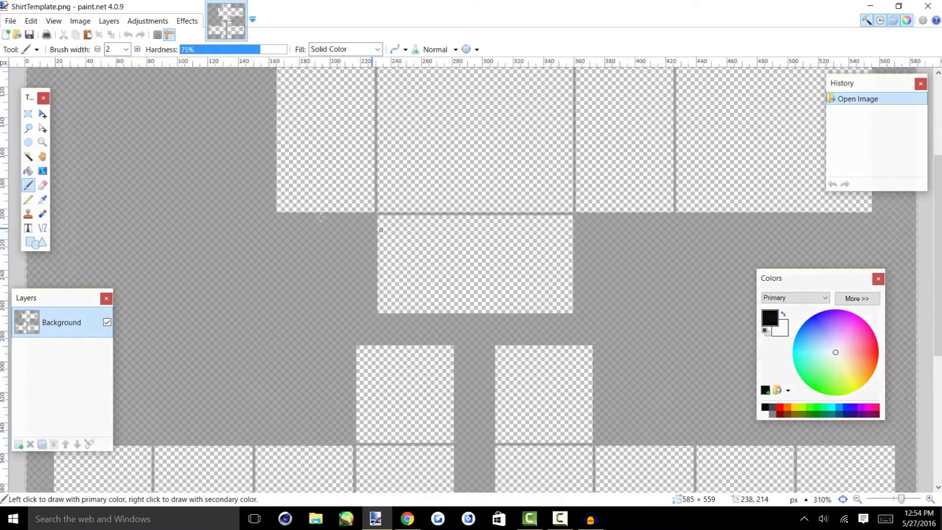
{"action": "scroll", "coordinate": [332, 264], "scroll_direction": "down", "scroll_amount": 6}
{"action": "scroll", "coordinate": [332, 265], "scroll_direction": "up", "scroll_amount": 3}
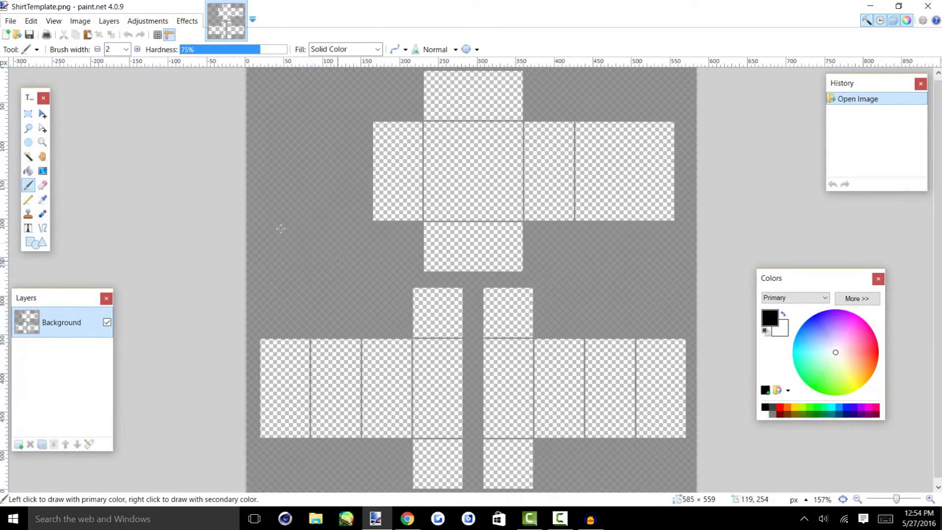
{"action": "left_click", "coordinate": [11, 20]}
{"action": "left_click", "coordinate": [29, 47]}
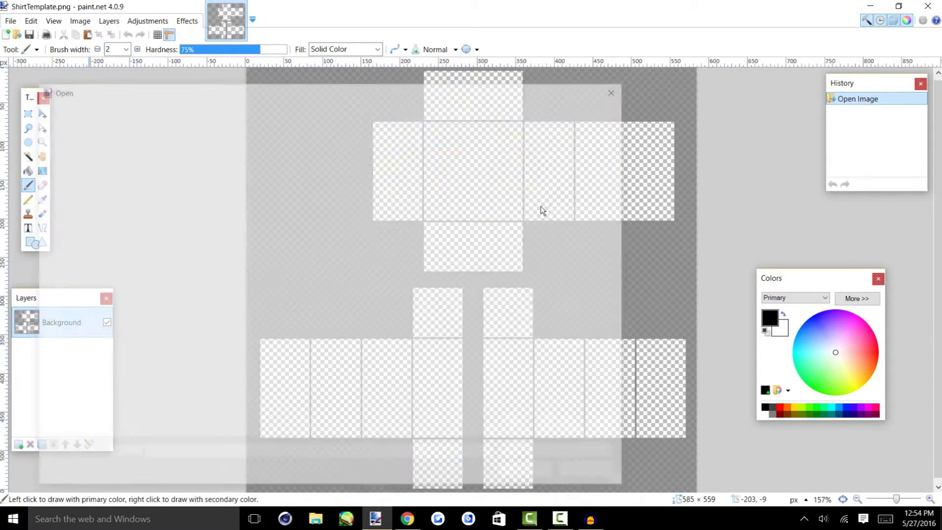
{"action": "double_click", "coordinate": [580, 191]}
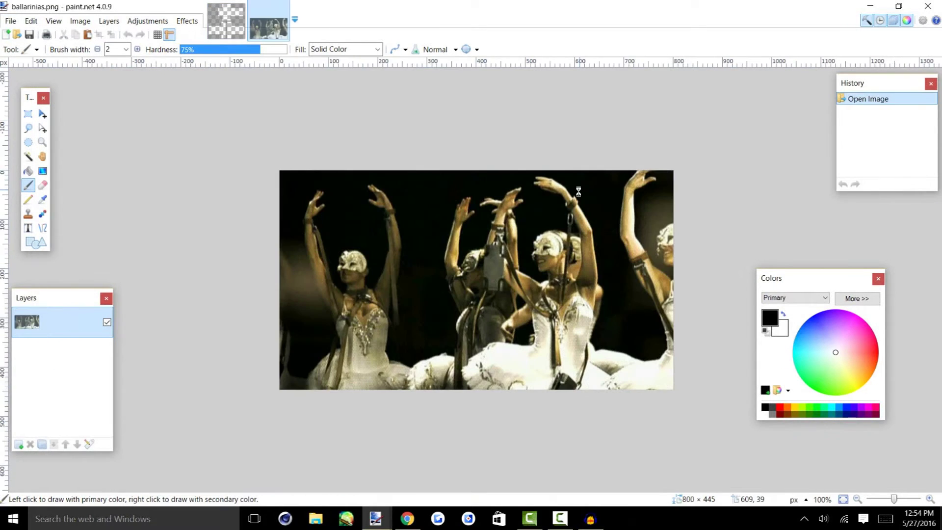
{"action": "key", "text": "ctrl+a"}
{"action": "key", "text": "ctrl+Tab"}
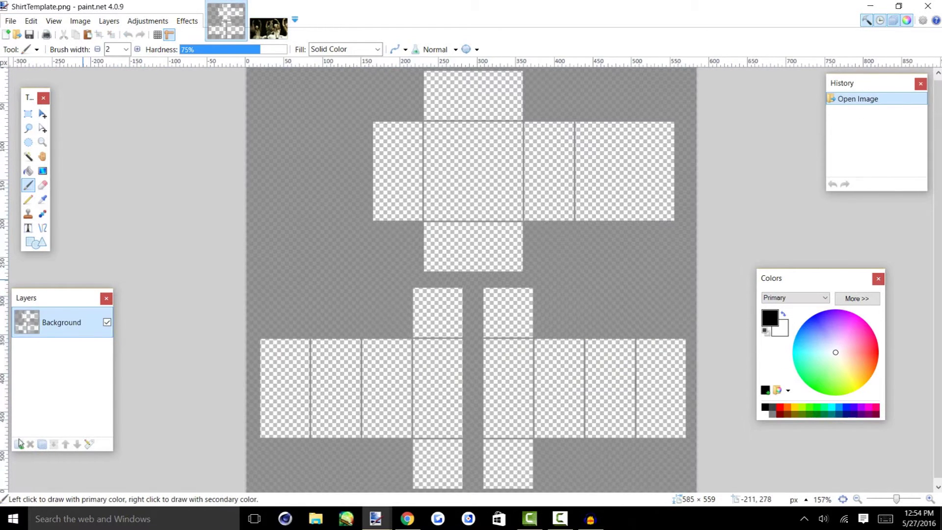
Paste the copied picture onto a new layer below Background, keeping the canvas size, and position it behind the torso area.
{"action": "left_click", "coordinate": [19, 444]}
{"action": "left_click_drag", "start_coordinate": [46, 326], "coordinate": [49, 387]}
{"action": "key", "text": "ctrl+v"}
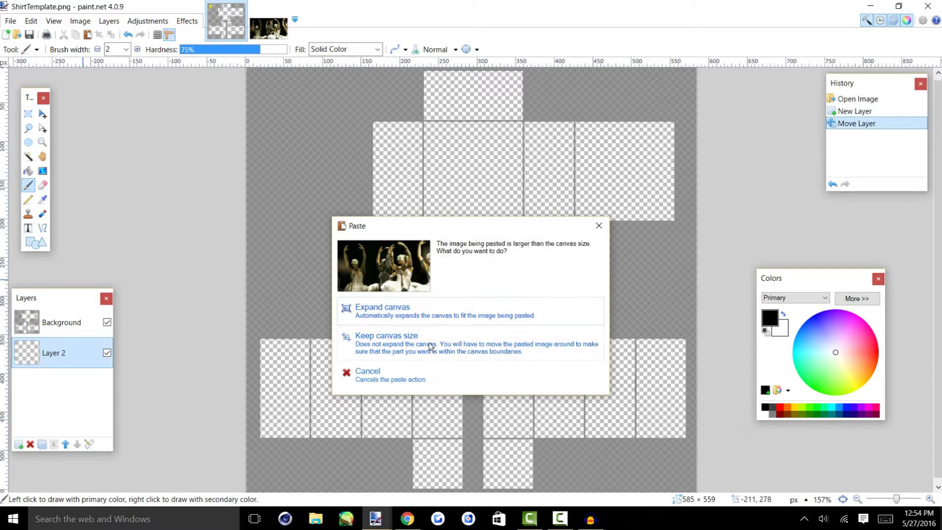
{"action": "left_click", "coordinate": [444, 341]}
{"action": "left_click_drag", "start_coordinate": [486, 185], "coordinate": [523, 69]}
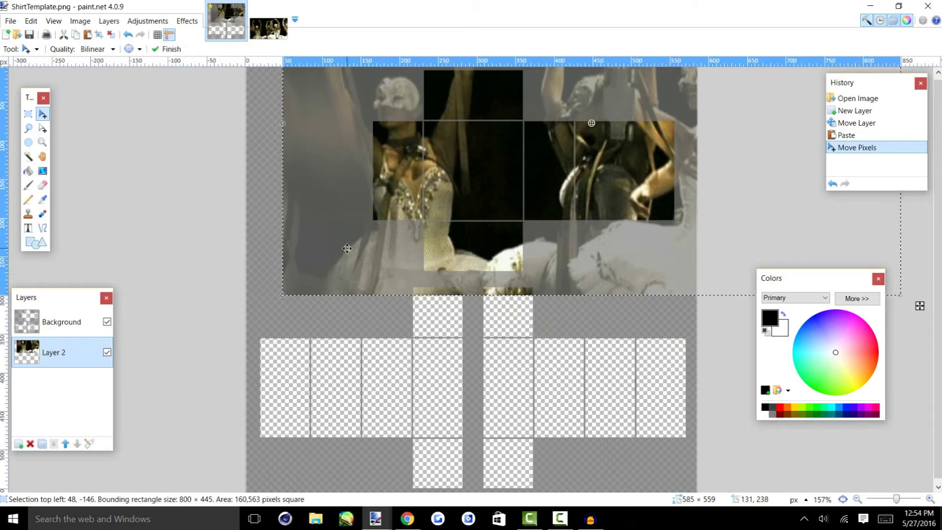
Cut the pasted picture and roll the template's history back to the Open Image state.
{"action": "key", "text": "ctrl+x"}
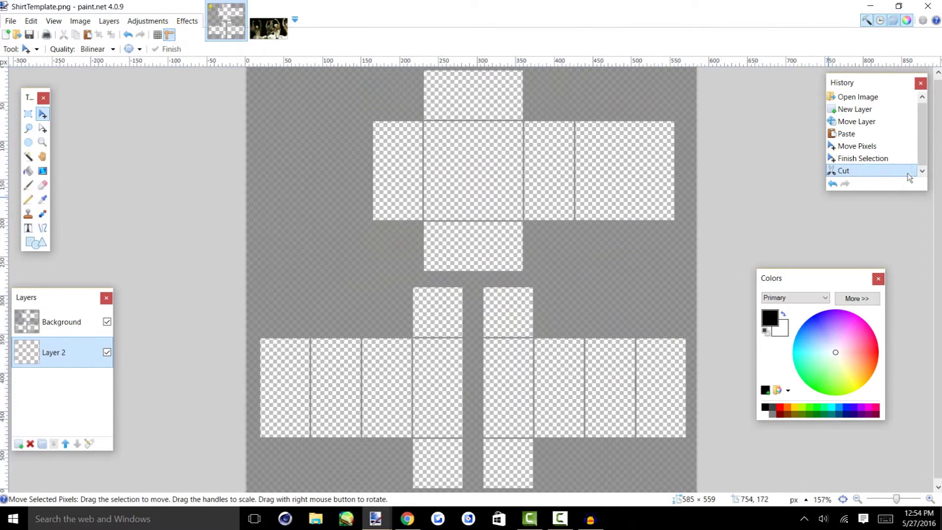
{"action": "left_click", "coordinate": [866, 98]}
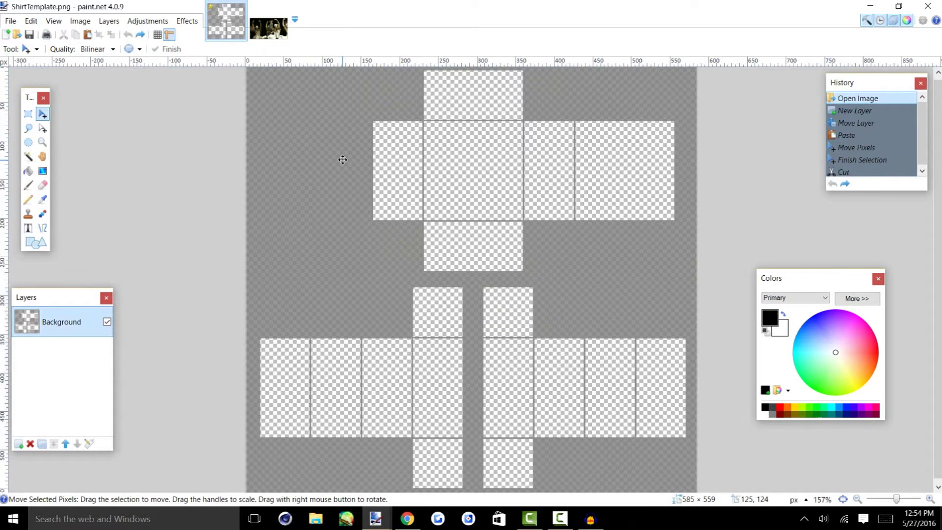
Preview Brightness / Contrast on the template with contrast 100 and brightness 58, and cancel the adjustment.
{"action": "scroll", "coordinate": [436, 169], "scroll_direction": "down", "scroll_amount": 5}
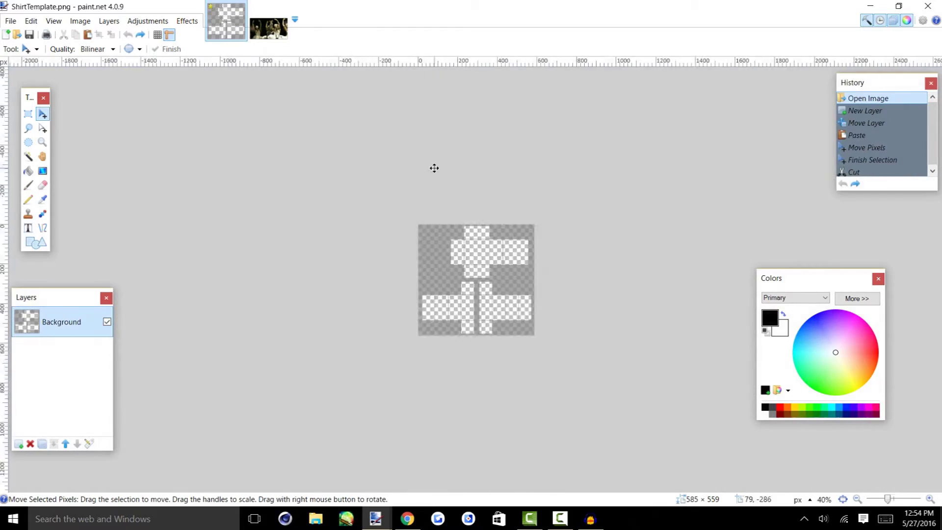
{"action": "scroll", "coordinate": [427, 173], "scroll_direction": "up", "scroll_amount": 1}
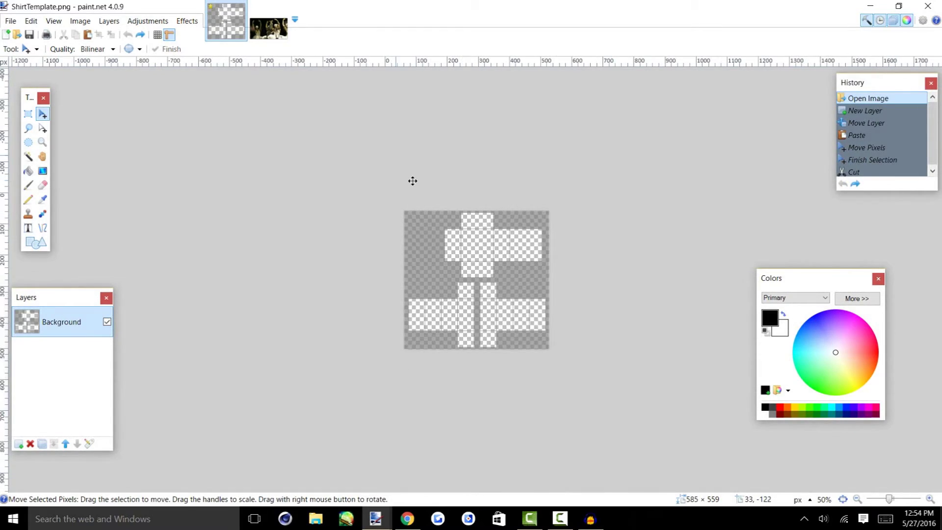
{"action": "scroll", "coordinate": [412, 181], "scroll_direction": "up", "scroll_amount": 3}
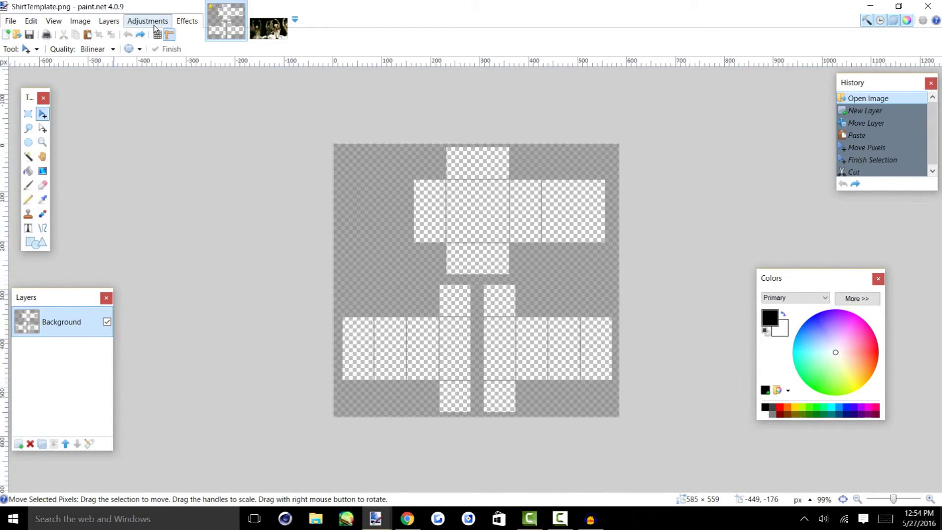
{"action": "left_click", "coordinate": [153, 24]}
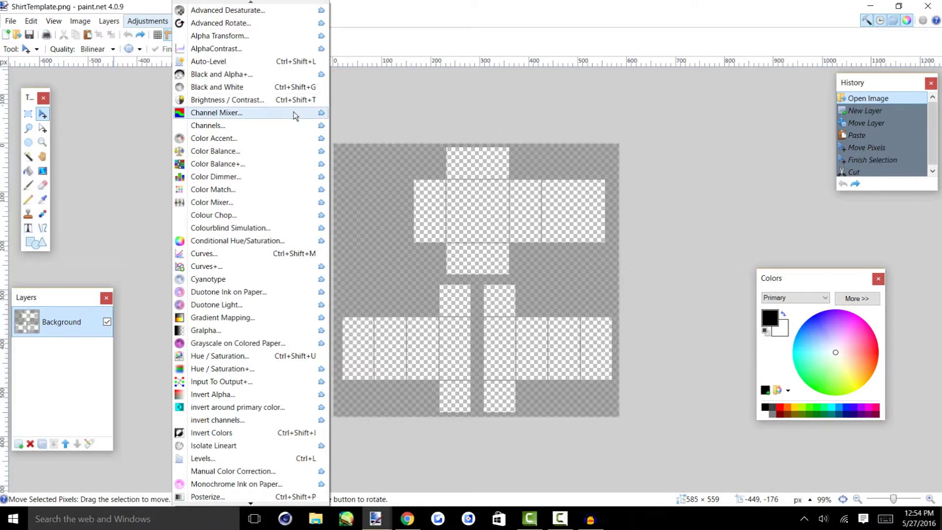
{"action": "left_click", "coordinate": [246, 101]}
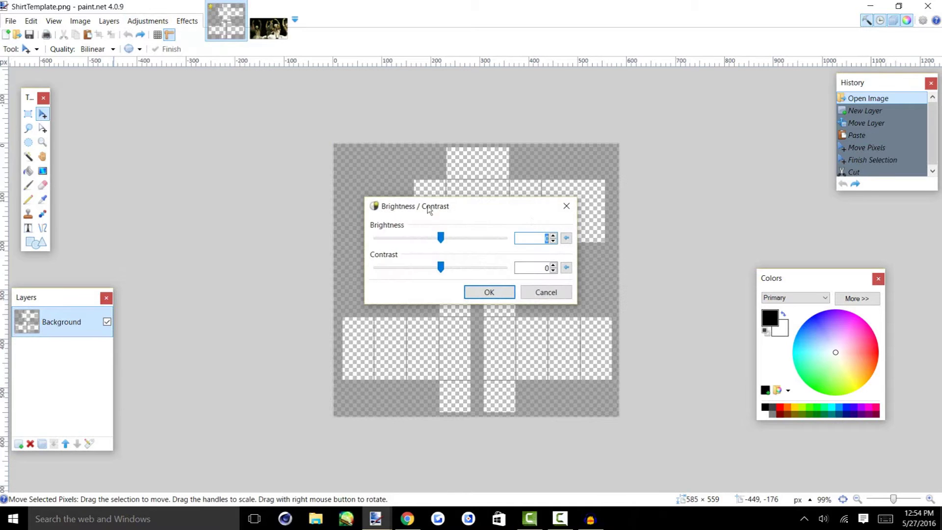
{"action": "left_click_drag", "start_coordinate": [488, 202], "coordinate": [220, 162]}
{"action": "left_click_drag", "start_coordinate": [172, 227], "coordinate": [239, 227]}
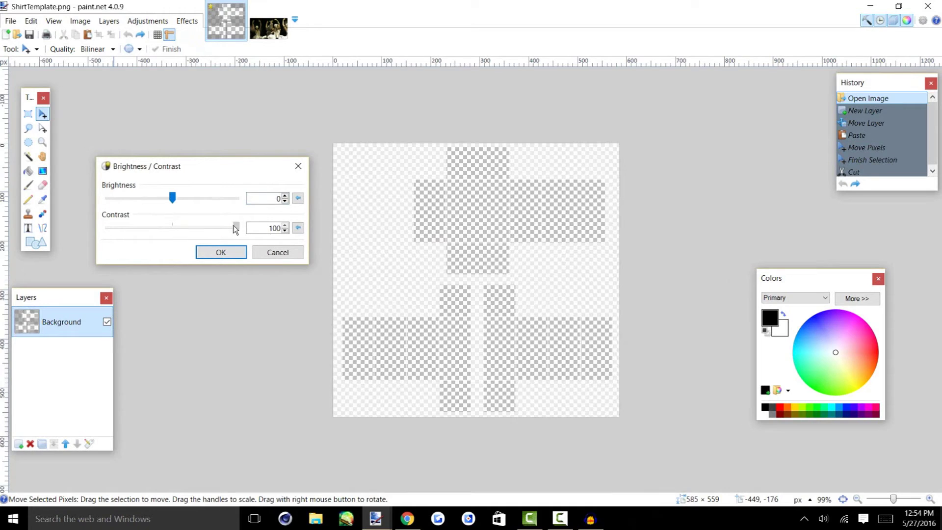
{"action": "left_click_drag", "start_coordinate": [173, 198], "coordinate": [211, 199]}
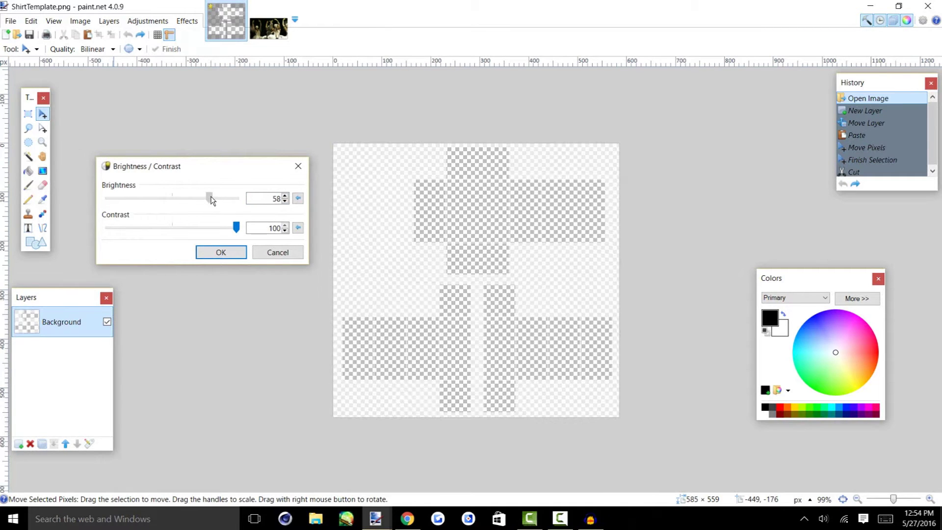
{"action": "left_click", "coordinate": [291, 255]}
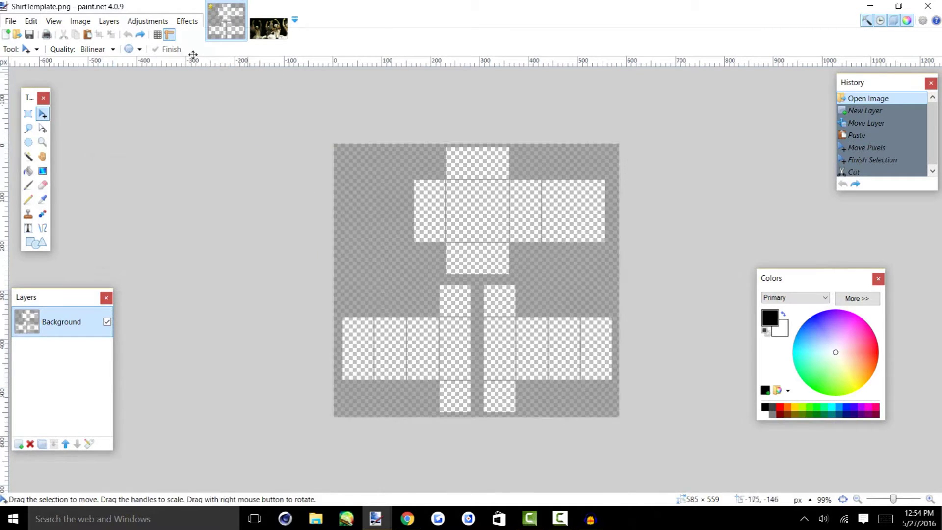
Try different Hue / Saturation settings on the template, reset hue, saturation and lightness, and cancel the adjustment.
{"action": "left_click", "coordinate": [162, 22]}
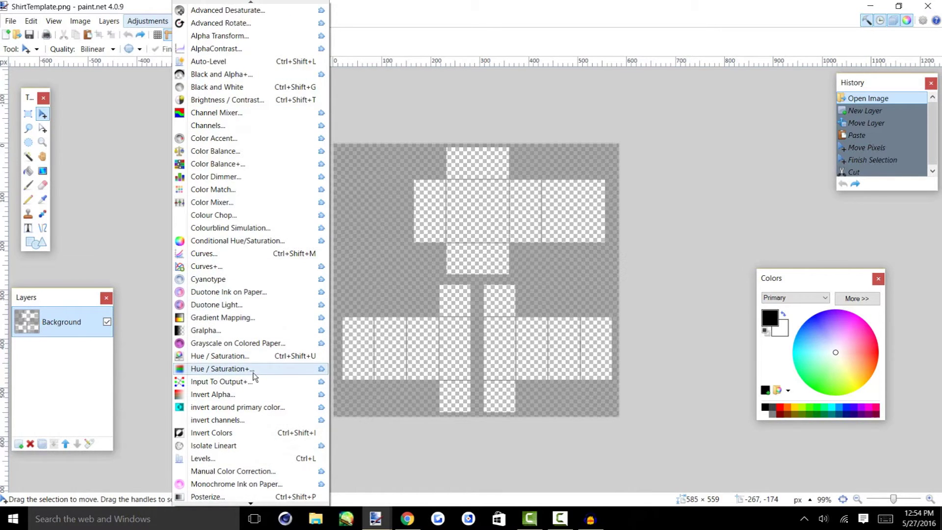
{"action": "left_click", "coordinate": [249, 356]}
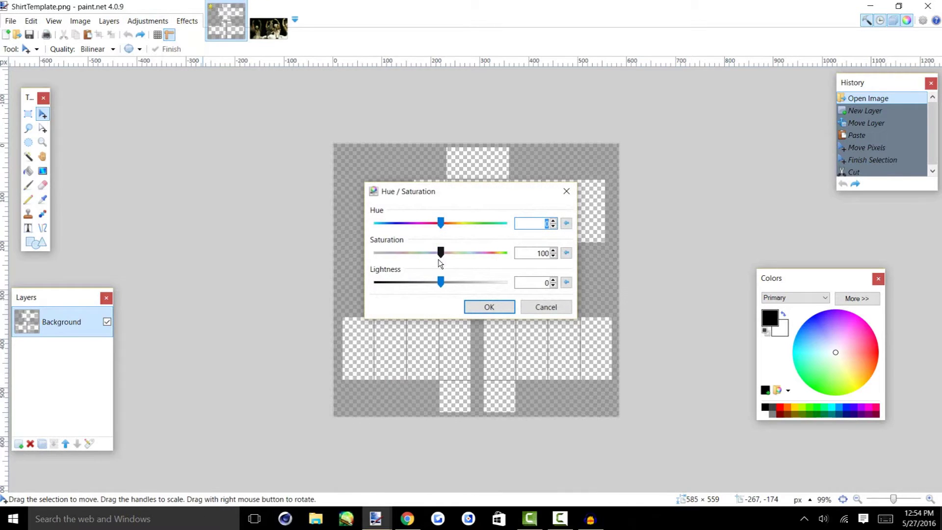
{"action": "left_click_drag", "start_coordinate": [467, 195], "coordinate": [215, 147]}
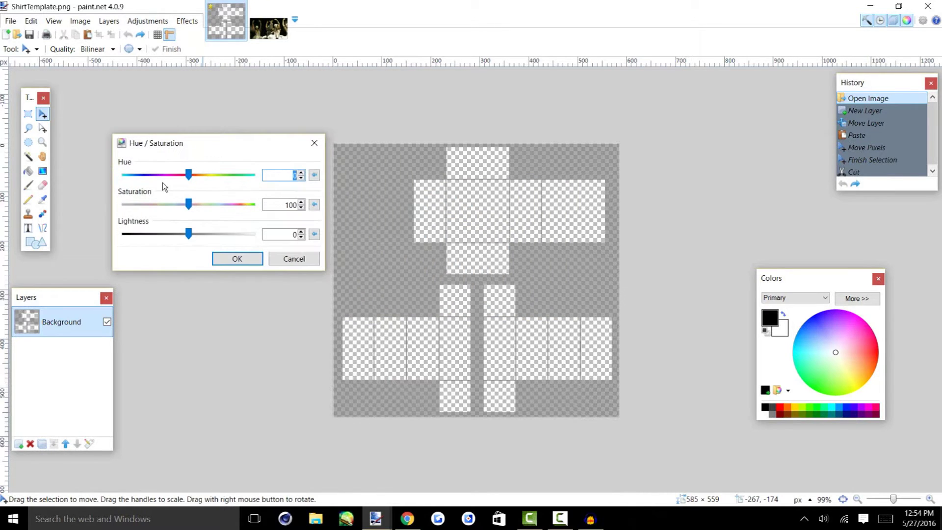
{"action": "left_click_drag", "start_coordinate": [183, 176], "coordinate": [214, 235]}
{"action": "left_click", "coordinate": [316, 177]}
{"action": "left_click", "coordinate": [314, 204]}
{"action": "left_click", "coordinate": [314, 234]}
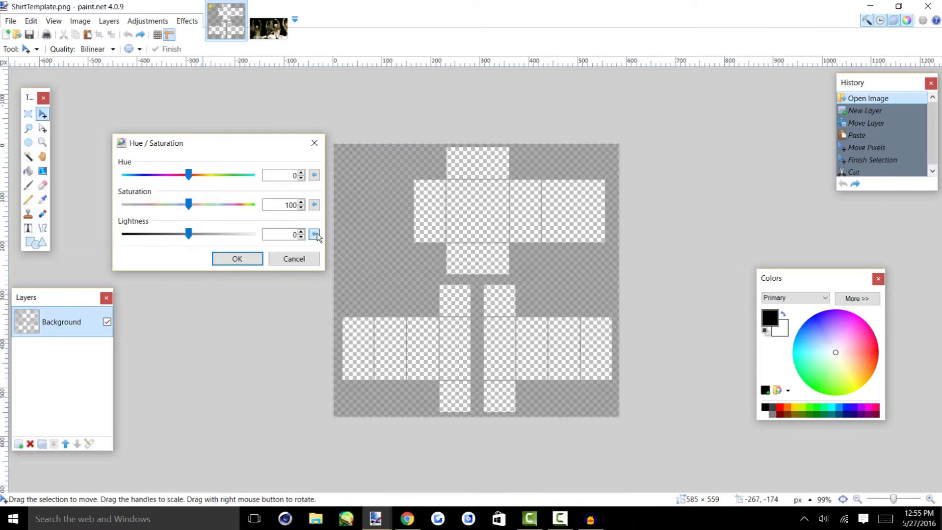
{"action": "left_click", "coordinate": [295, 258]}
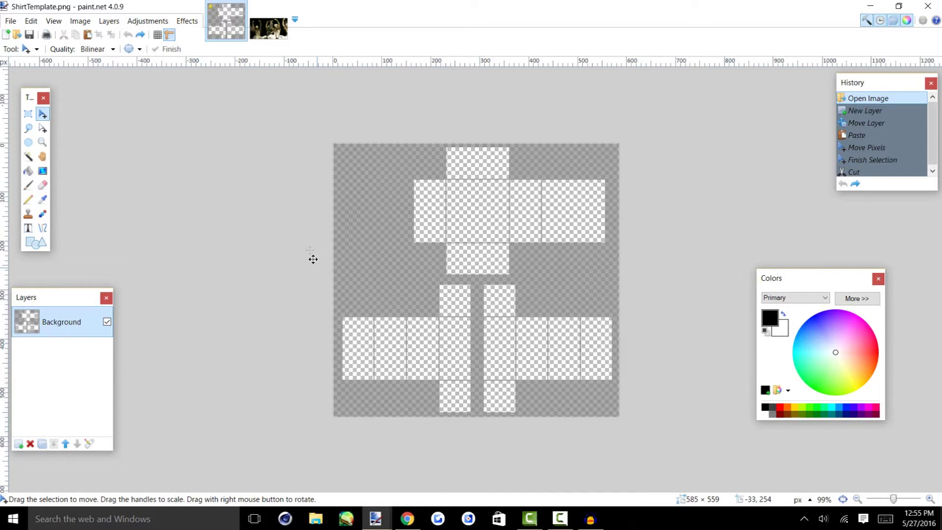
{"action": "left_click", "coordinate": [148, 21]}
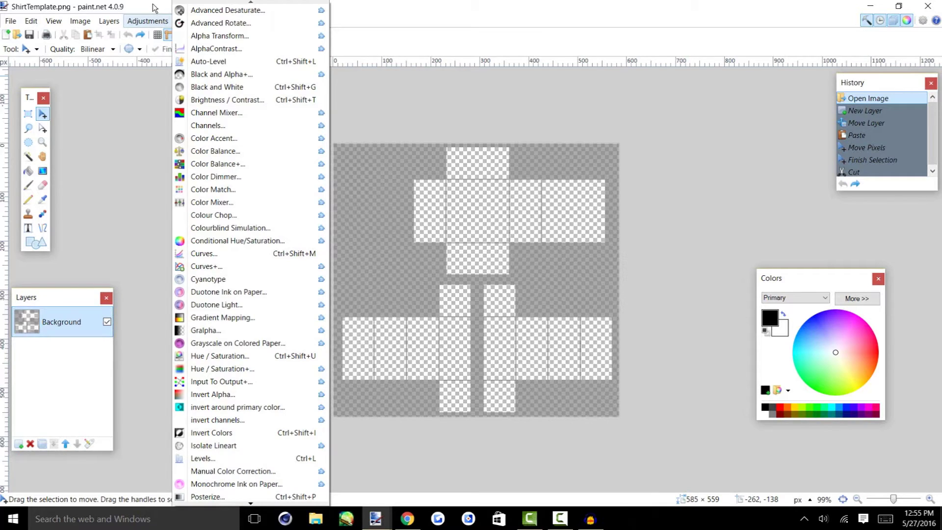
{"action": "left_click", "coordinate": [154, 7]}
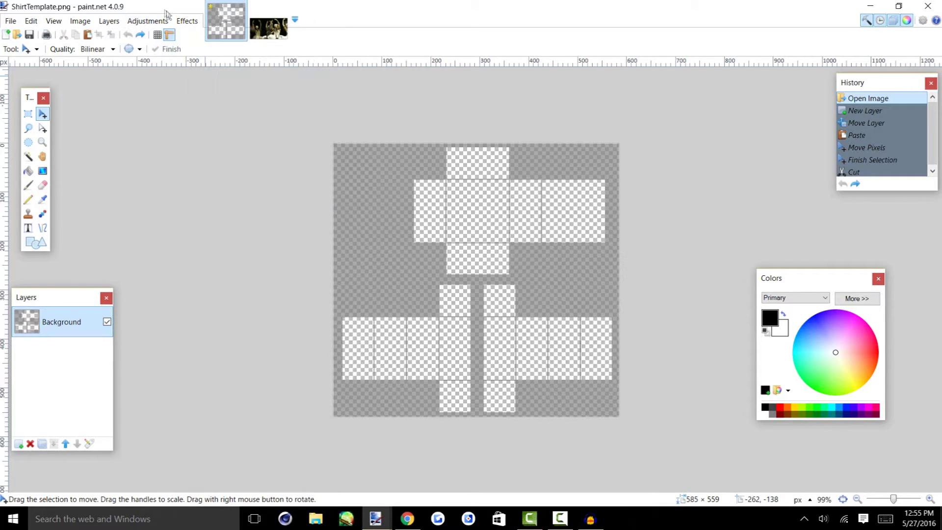
Preview a Gaussian Blur on the template with a slightly changed radius, and cancel the effect.
{"action": "left_click", "coordinate": [192, 26]}
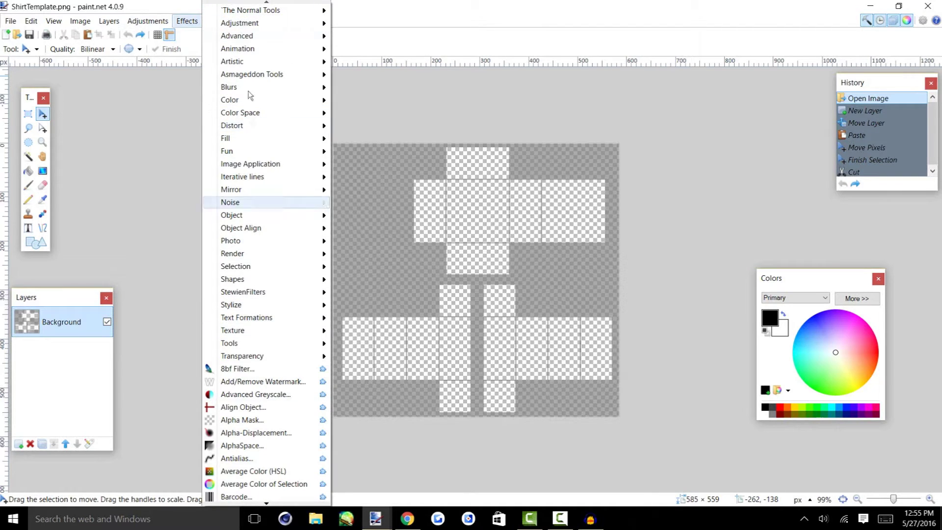
{"action": "mouse_move", "coordinate": [214, 150]}
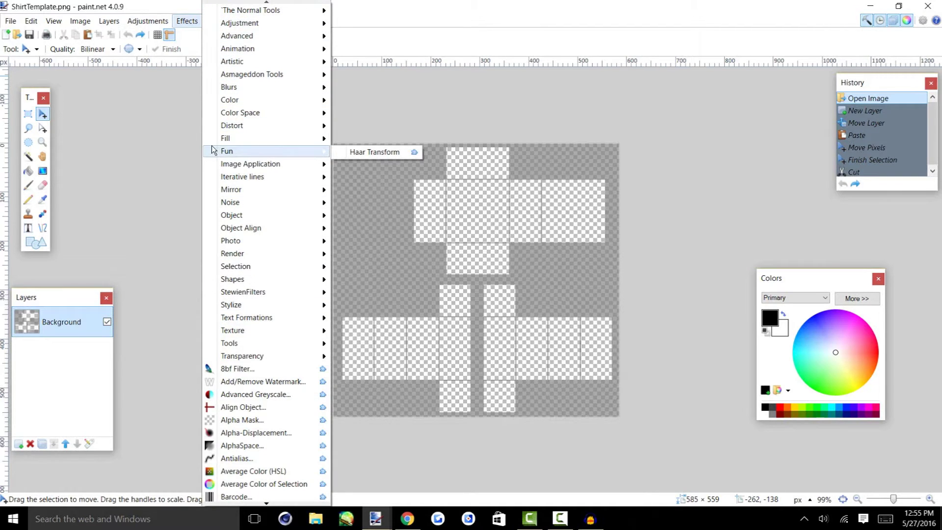
{"action": "mouse_move", "coordinate": [245, 93]}
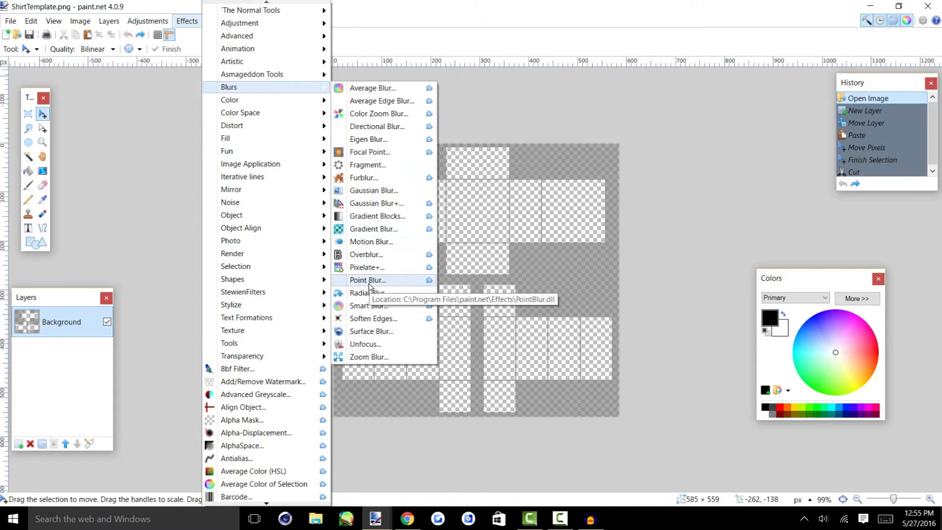
{"action": "left_click", "coordinate": [388, 190]}
{"action": "left_click_drag", "start_coordinate": [459, 226], "coordinate": [193, 183]}
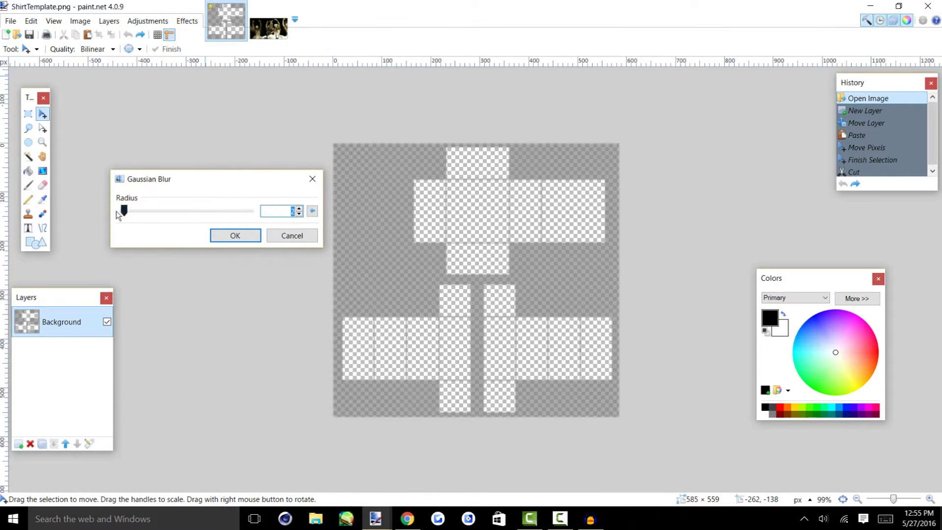
{"action": "mouse_move", "coordinate": [125, 214]}
{"action": "left_mouse_down"}
{"action": "mouse_move", "coordinate": [146, 221]}
{"action": "mouse_move", "coordinate": [132, 212]}
{"action": "mouse_move", "coordinate": [233, 211]}
{"action": "mouse_move", "coordinate": [127, 214]}
{"action": "left_mouse_up"}
{"action": "left_click", "coordinate": [294, 235]}
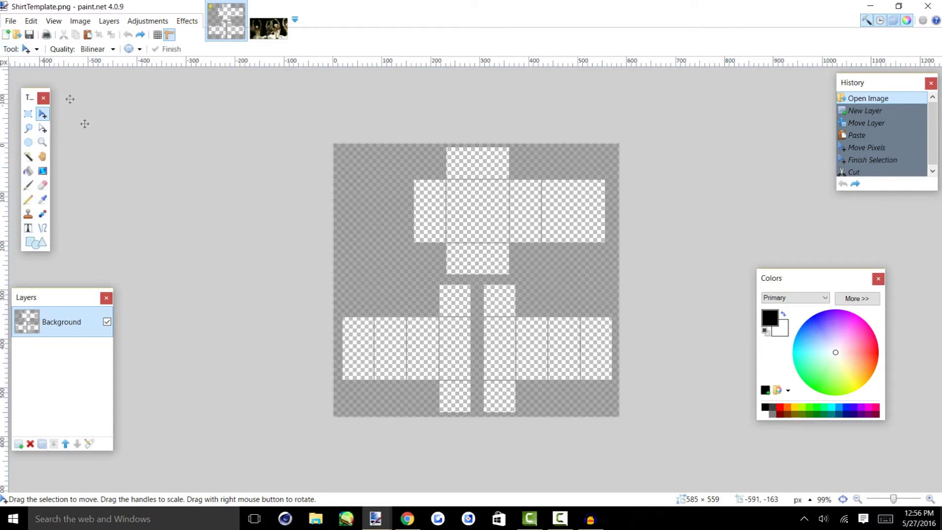
Open the killer whale picture from the Pictures folder as a separate image.
{"action": "left_click", "coordinate": [9, 21]}
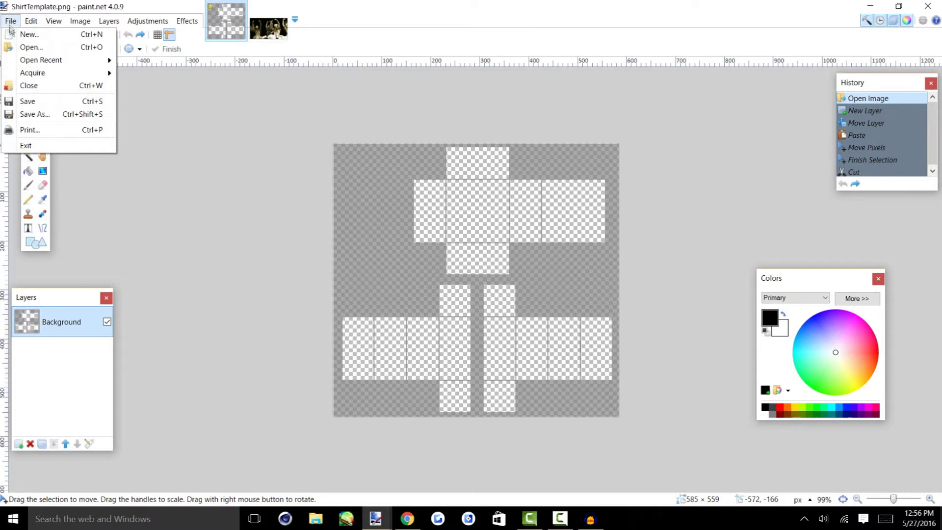
{"action": "left_click", "coordinate": [19, 47]}
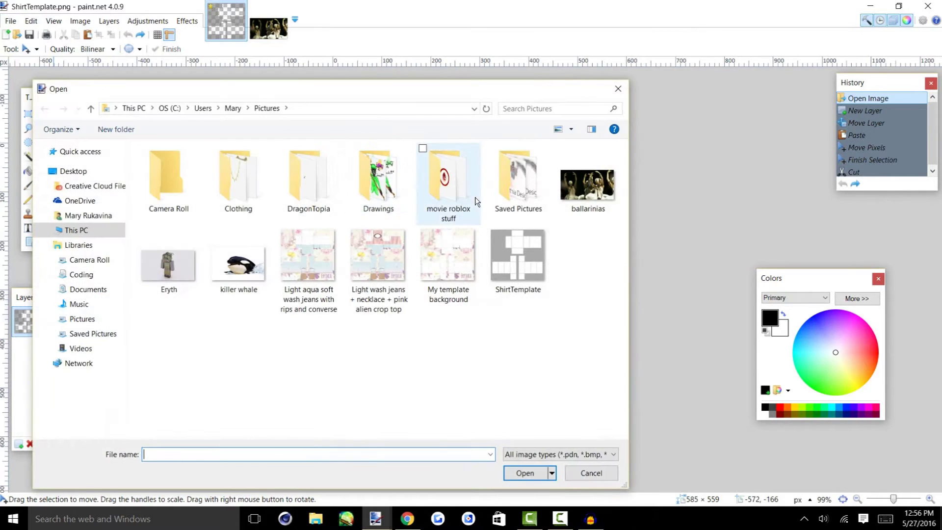
{"action": "left_click", "coordinate": [249, 285]}
{"action": "double_click", "coordinate": [249, 285]}
Examine the whale's mouth, teeth and cut-out edges at different magnifications.
{"action": "scroll", "coordinate": [287, 284], "scroll_direction": "up", "scroll_amount": 4}
{"action": "scroll", "coordinate": [288, 284], "scroll_direction": "down", "scroll_amount": 5}
{"action": "scroll", "coordinate": [288, 284], "scroll_direction": "up", "scroll_amount": 8}
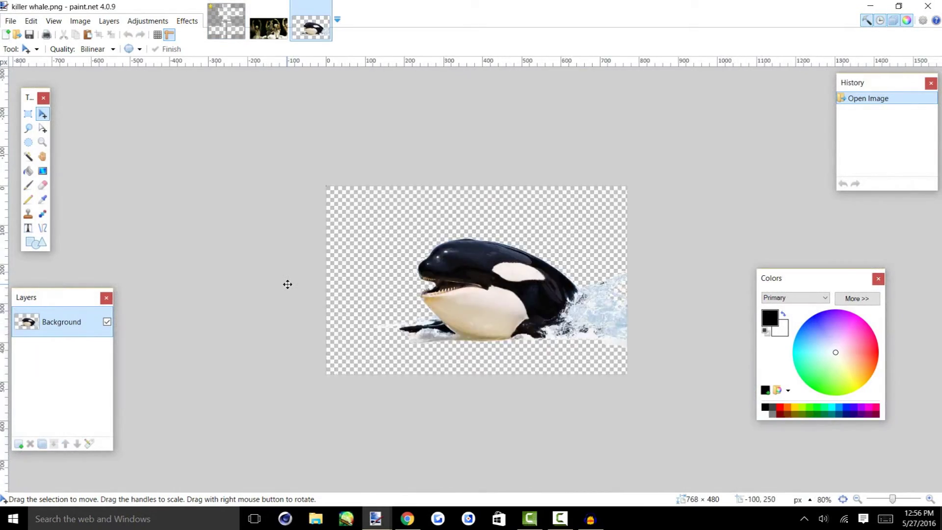
{"action": "scroll", "coordinate": [288, 284], "scroll_direction": "down", "scroll_amount": 3}
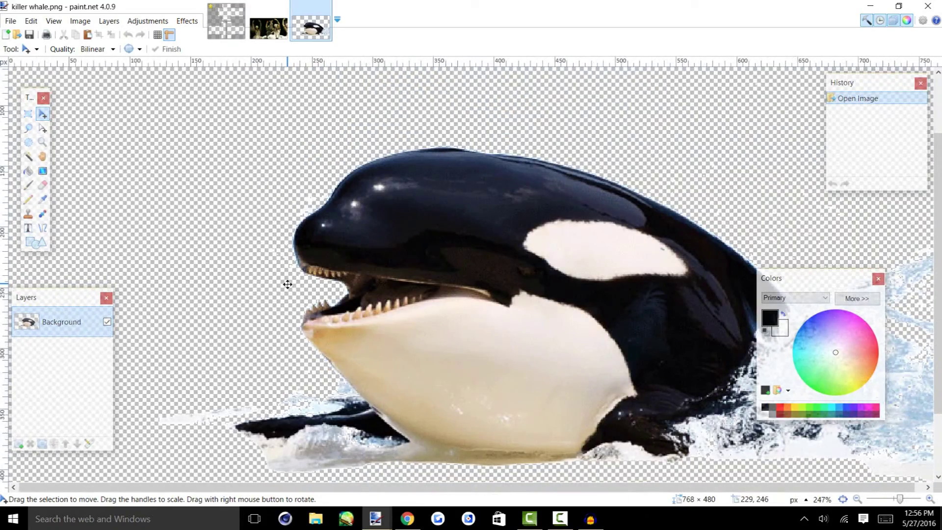
{"action": "scroll", "coordinate": [288, 284], "scroll_direction": "down", "scroll_amount": 6}
{"action": "scroll", "coordinate": [288, 284], "scroll_direction": "up", "scroll_amount": 4}
{"action": "scroll", "coordinate": [288, 284], "scroll_direction": "down", "scroll_amount": 2}
{"action": "scroll", "coordinate": [287, 284], "scroll_direction": "up", "scroll_amount": 6}
{"action": "scroll", "coordinate": [287, 284], "scroll_direction": "down", "scroll_amount": 2}
{"action": "scroll", "coordinate": [287, 284], "scroll_direction": "up", "scroll_amount": 4}
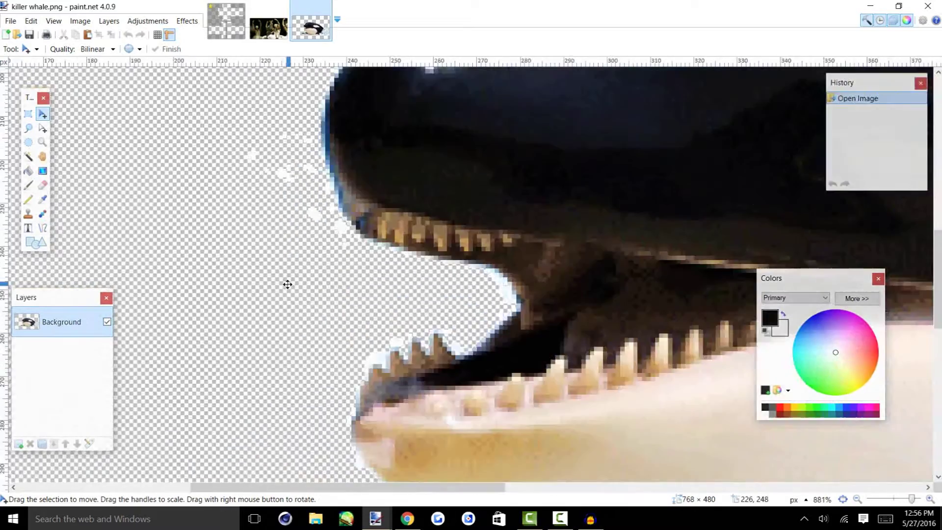
{"action": "scroll", "coordinate": [287, 284], "scroll_direction": "down", "scroll_amount": 8}
{"action": "scroll", "coordinate": [288, 284], "scroll_direction": "up", "scroll_amount": 4}
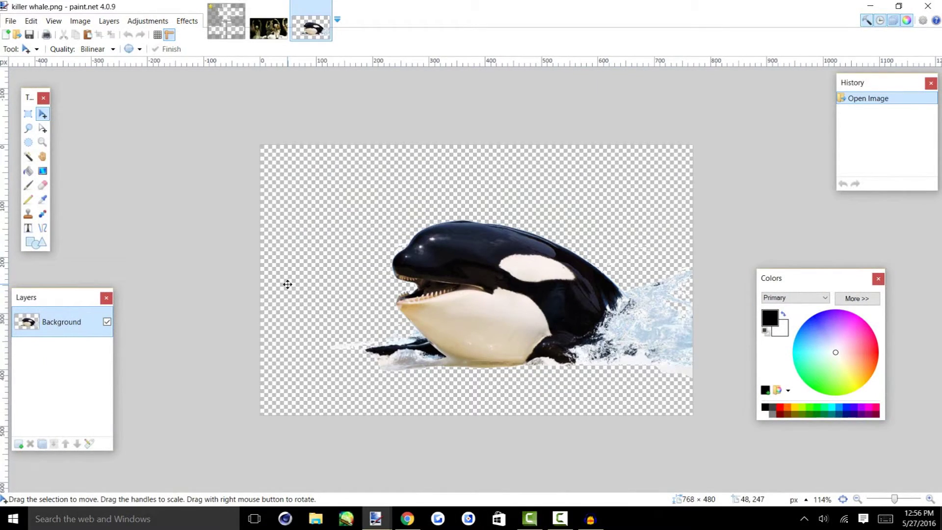
Copy the whole whale picture, paste it onto a new layer and shift the copy up and to the left of the original.
{"action": "key", "text": "ctrl+a"}
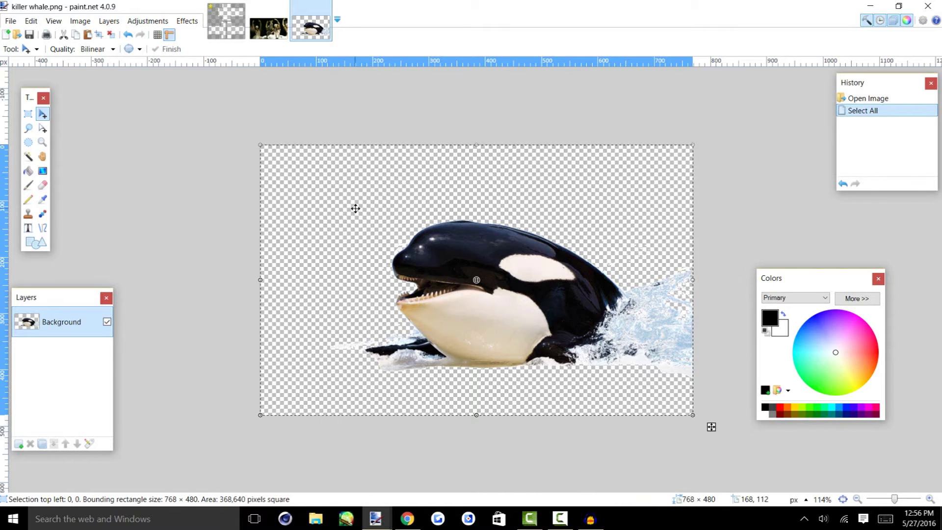
{"action": "left_click", "coordinate": [19, 444]}
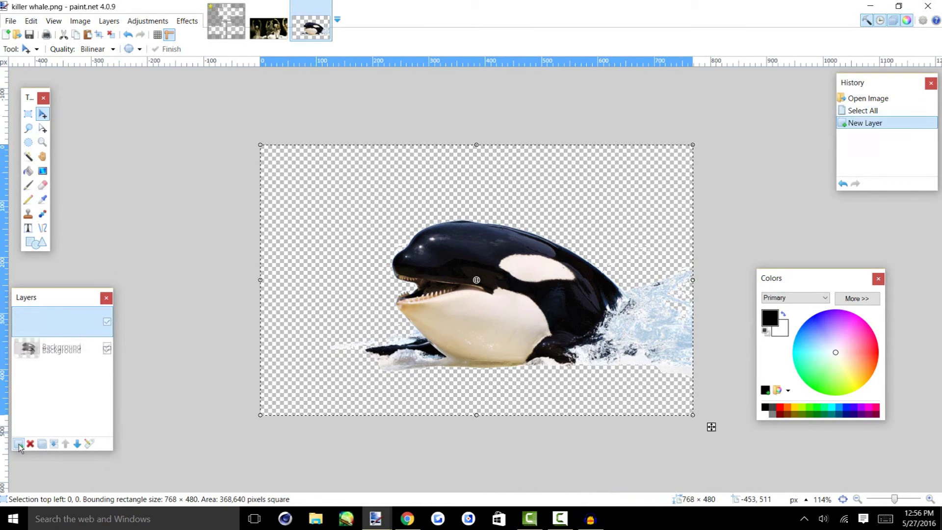
{"action": "key", "text": "ctrl+v"}
{"action": "left_click_drag", "start_coordinate": [564, 281], "coordinate": [481, 252]}
{"action": "left_click_drag", "start_coordinate": [579, 276], "coordinate": [560, 260]}
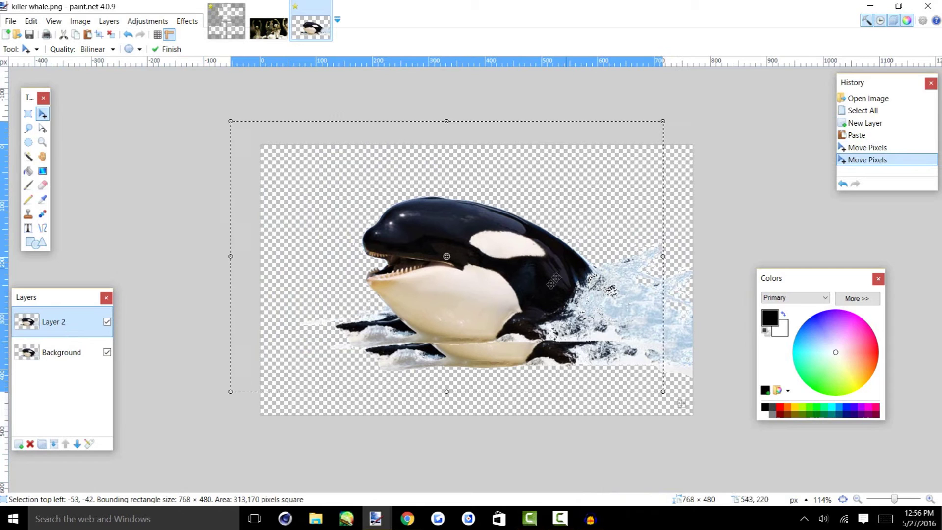
Cut the shifted whale copy and delete its layer.
{"action": "key", "text": "ctrl+x"}
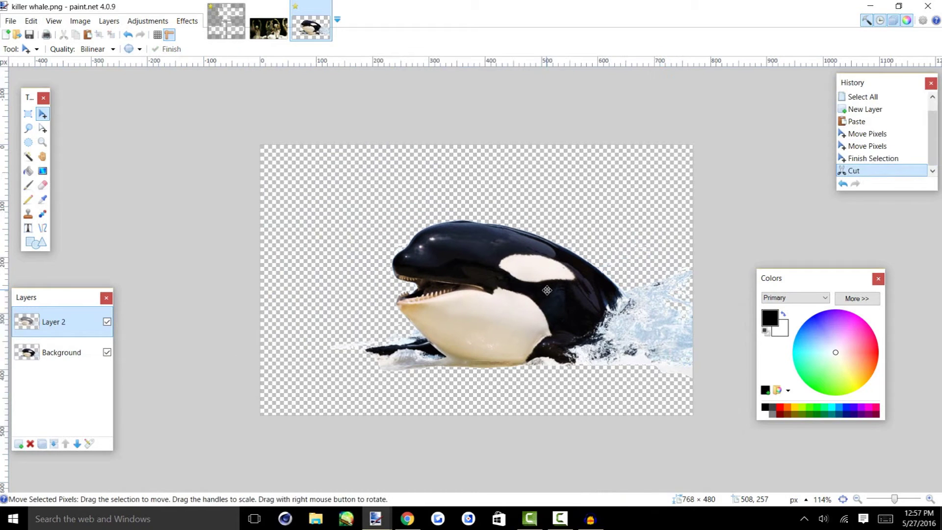
{"action": "left_click", "coordinate": [30, 443]}
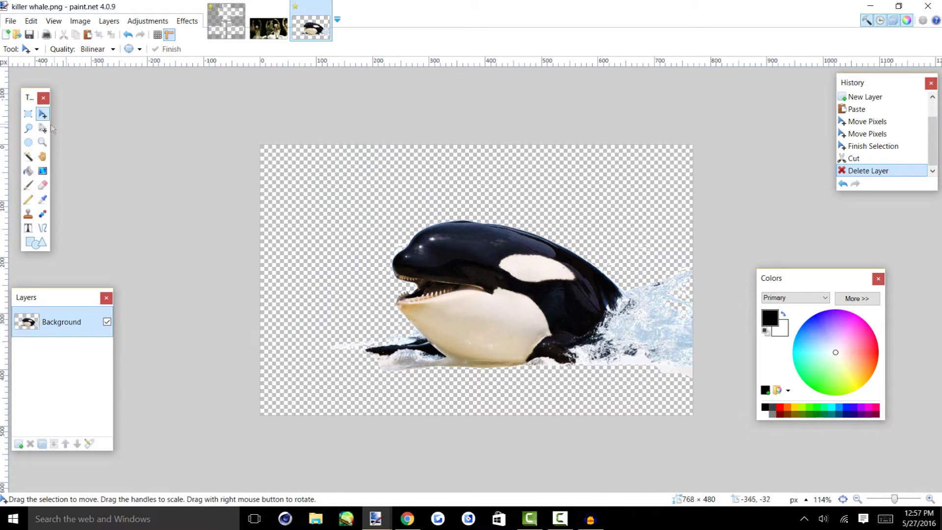
Select a rectangle of about 133 × 74 pixels around the whale's snout, copy and paste it, and try moving the pasted piece.
{"action": "left_click", "coordinate": [33, 115]}
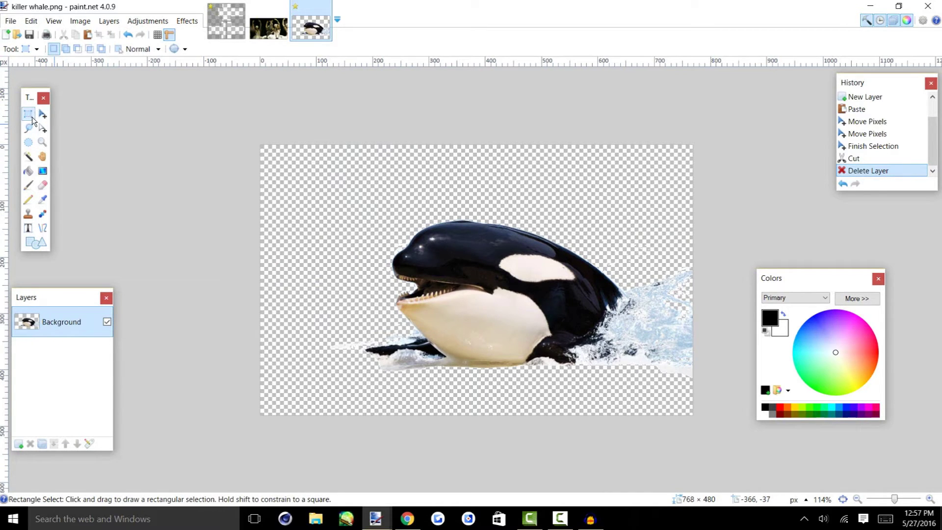
{"action": "scroll", "coordinate": [432, 307], "scroll_direction": "up", "scroll_amount": 7}
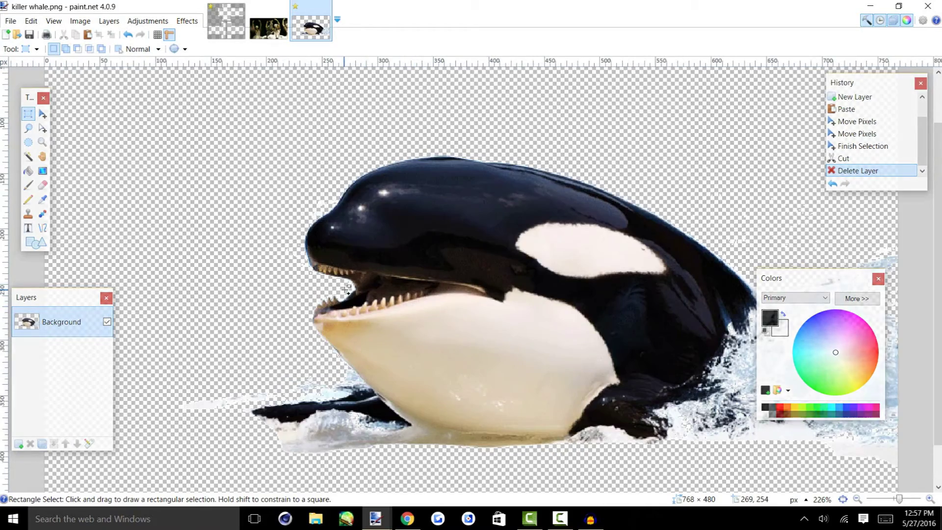
{"action": "left_click_drag", "start_coordinate": [234, 125], "coordinate": [526, 287]}
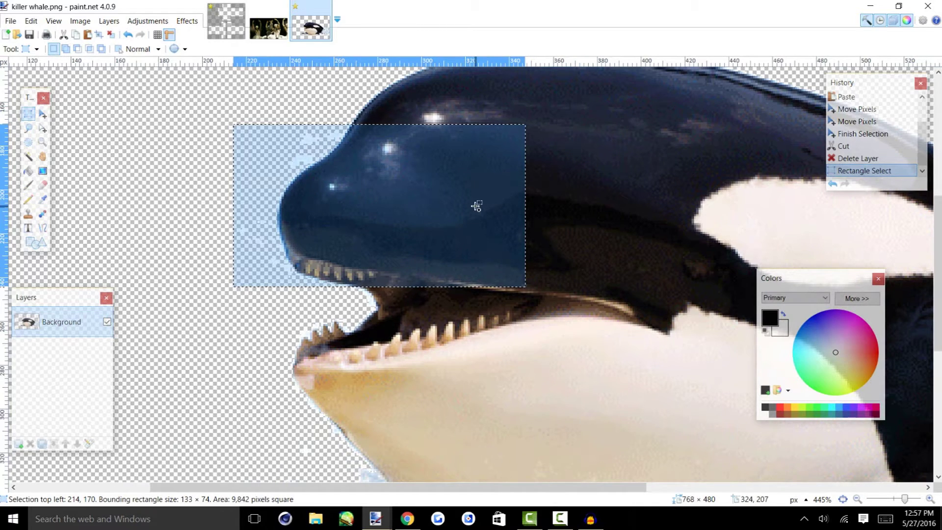
{"action": "key", "text": "ctrl+c"}
{"action": "key", "text": "ctrl+v"}
{"action": "left_click_drag", "start_coordinate": [406, 233], "coordinate": [544, 297]}
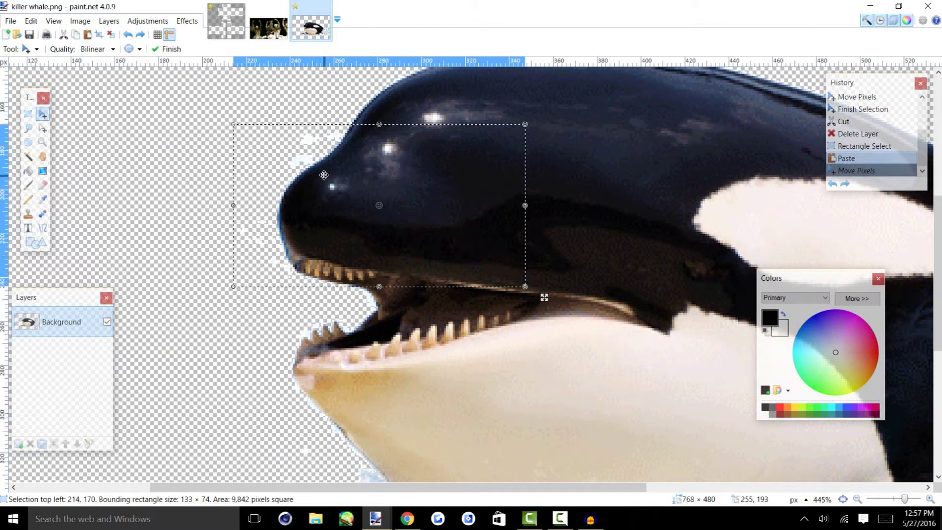
{"action": "left_click", "coordinate": [28, 114]}
Outline the upper part of the whale's head freehand with Lasso Select and cut it from the Background layer.
{"action": "left_click", "coordinate": [29, 130]}
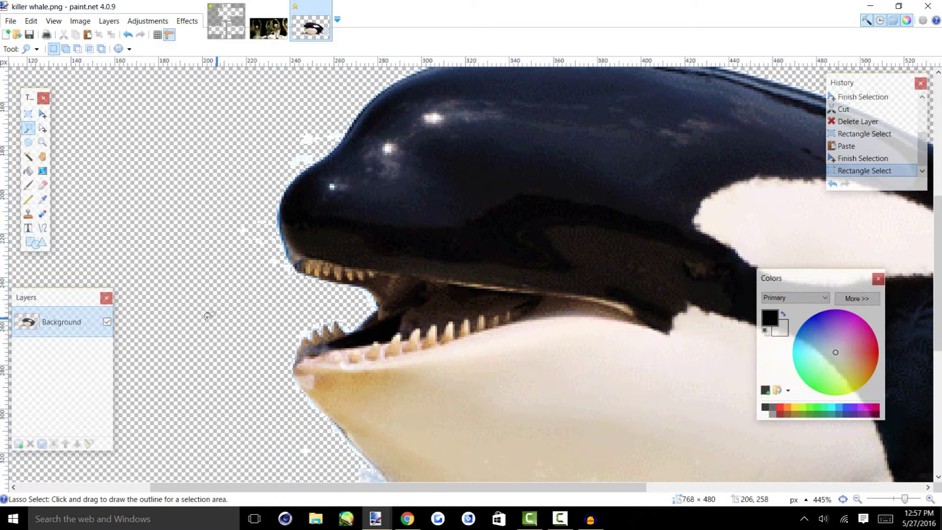
{"action": "scroll", "coordinate": [231, 314], "scroll_direction": "down", "scroll_amount": 1, "text": "ctrl"}
{"action": "scroll", "coordinate": [243, 309], "scroll_direction": "up", "scroll_amount": 2, "text": "ctrl"}
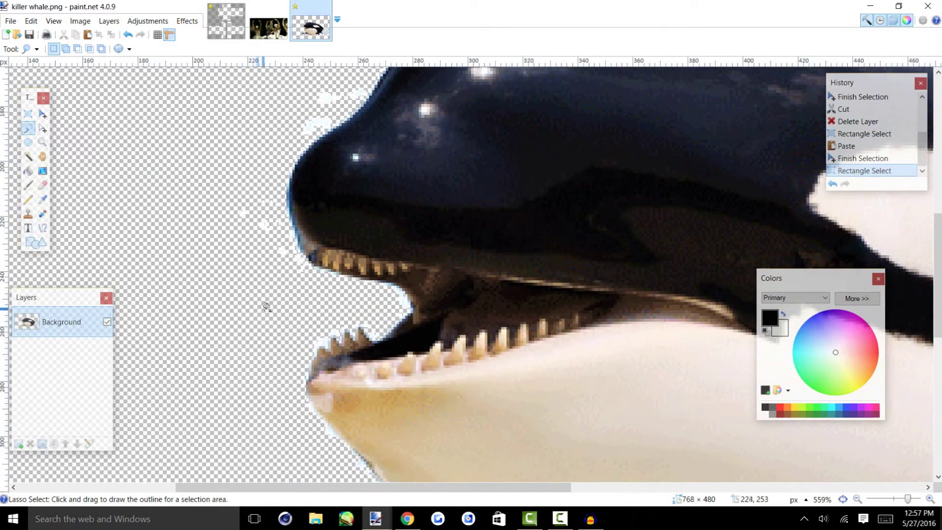
{"action": "scroll", "coordinate": [264, 305], "scroll_direction": "down", "scroll_amount": 2, "text": "ctrl"}
{"action": "mouse_move", "coordinate": [269, 310]}
{"action": "left_mouse_down"}
{"action": "mouse_move", "coordinate": [298, 314]}
{"action": "mouse_move", "coordinate": [379, 255]}
{"action": "mouse_move", "coordinate": [433, 320]}
{"action": "mouse_move", "coordinate": [473, 314]}
{"action": "mouse_move", "coordinate": [493, 286]}
{"action": "mouse_move", "coordinate": [518, 280]}
{"action": "mouse_move", "coordinate": [582, 323]}
{"action": "mouse_move", "coordinate": [619, 311]}
{"action": "mouse_move", "coordinate": [694, 332]}
{"action": "mouse_move", "coordinate": [715, 354]}
{"action": "mouse_move", "coordinate": [737, 359]}
{"action": "mouse_move", "coordinate": [774, 456]}
{"action": "mouse_move", "coordinate": [782, 430]}
{"action": "mouse_move", "coordinate": [741, 302]}
{"action": "mouse_move", "coordinate": [682, 294]}
{"action": "mouse_move", "coordinate": [610, 253]}
{"action": "mouse_move", "coordinate": [624, 218]}
{"action": "mouse_move", "coordinate": [697, 219]}
{"action": "mouse_move", "coordinate": [731, 205]}
{"action": "mouse_move", "coordinate": [737, 182]}
{"action": "mouse_move", "coordinate": [682, 136]}
{"action": "mouse_move", "coordinate": [541, 100]}
{"action": "mouse_move", "coordinate": [344, 77]}
{"action": "mouse_move", "coordinate": [302, 95]}
{"action": "mouse_move", "coordinate": [250, 151]}
{"action": "mouse_move", "coordinate": [238, 146]}
{"action": "mouse_move", "coordinate": [194, 172]}
{"action": "mouse_move", "coordinate": [182, 157]}
{"action": "left_mouse_up"}
{"action": "key", "text": "ctrl+b"}
{"action": "key", "text": "ctrl+x"}
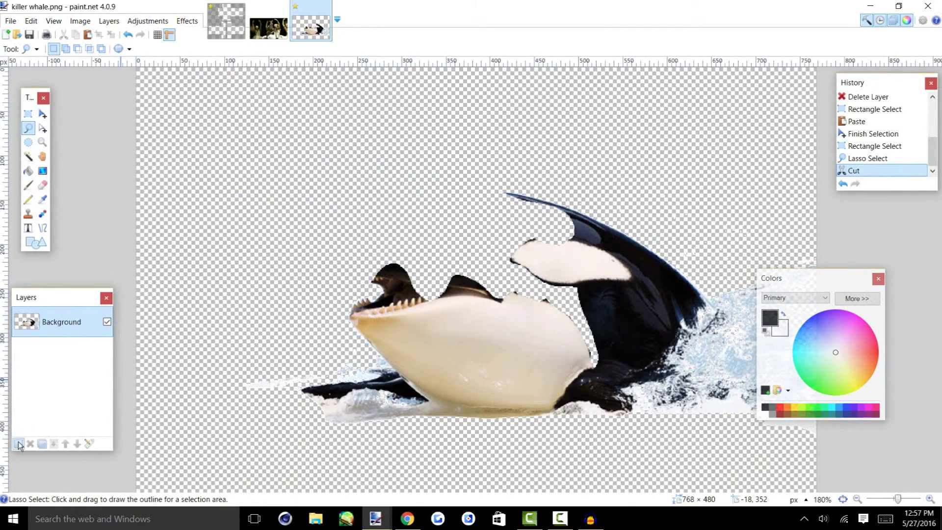
Paste the cut head piece onto a new layer, move it up and left away from the body, and deselect it.
{"action": "left_click", "coordinate": [19, 444]}
{"action": "key", "text": "ctrl+v"}
{"action": "left_click_drag", "start_coordinate": [568, 358], "coordinate": [465, 273]}
{"action": "left_click", "coordinate": [28, 113]}
{"action": "left_click", "coordinate": [347, 250]}
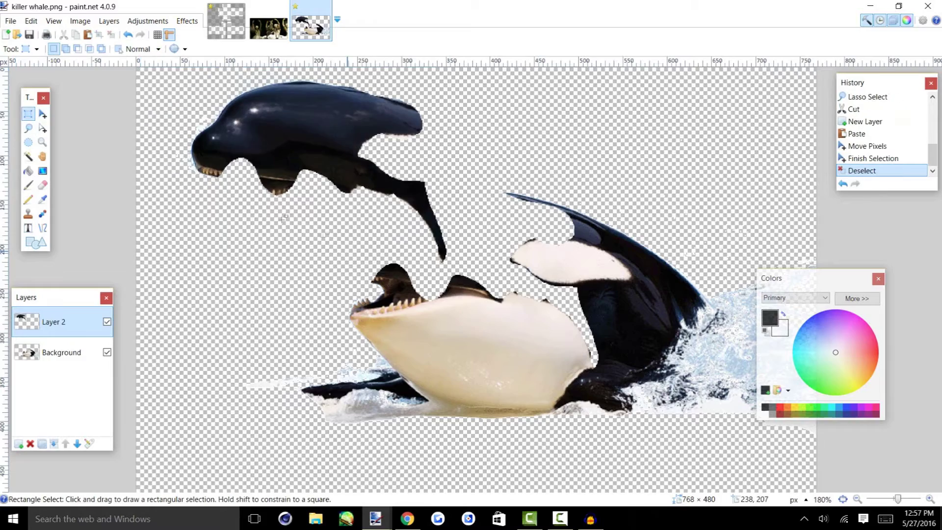
{"action": "key", "text": "ctrl+b"}
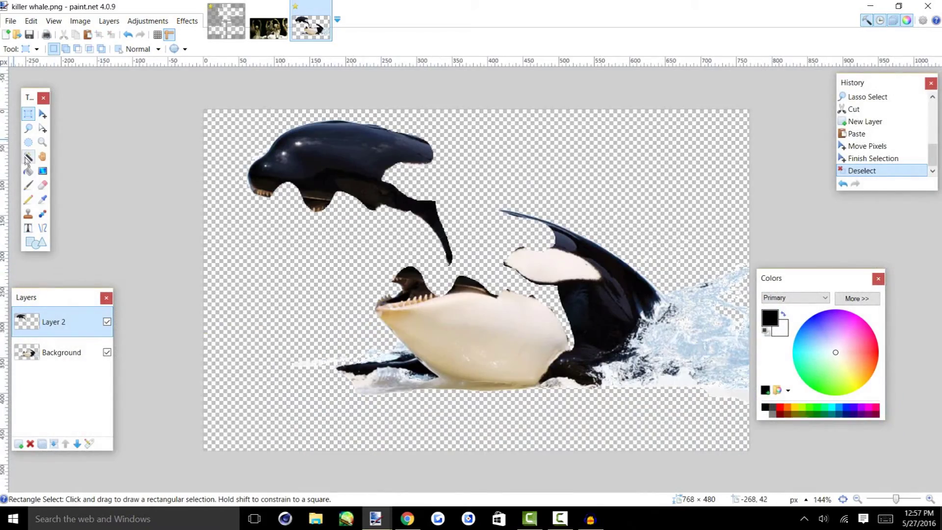
Try the Magic Wand on Layer 2, switch to the Background layer and select the whale's pale lower jaw at 31% tolerance.
{"action": "left_click", "coordinate": [27, 158]}
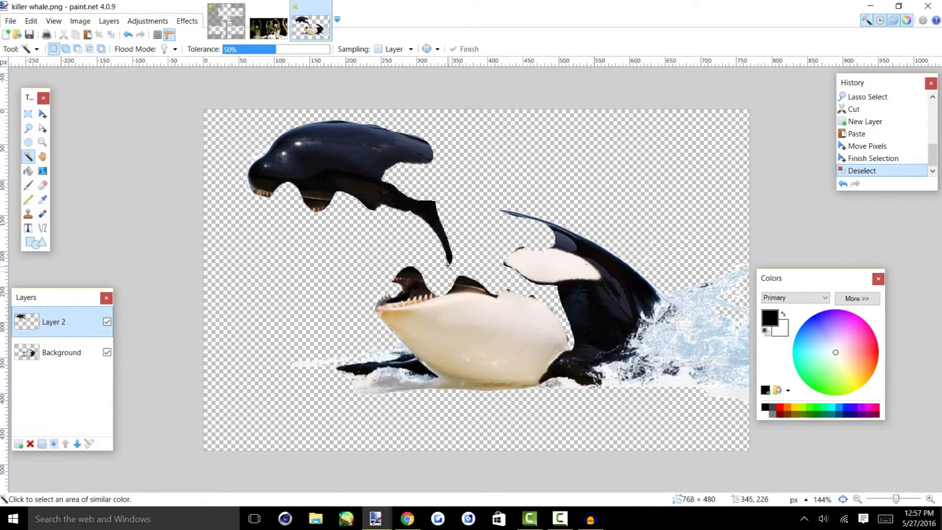
{"action": "scroll", "coordinate": [513, 305], "scroll_direction": "up", "scroll_amount": 4}
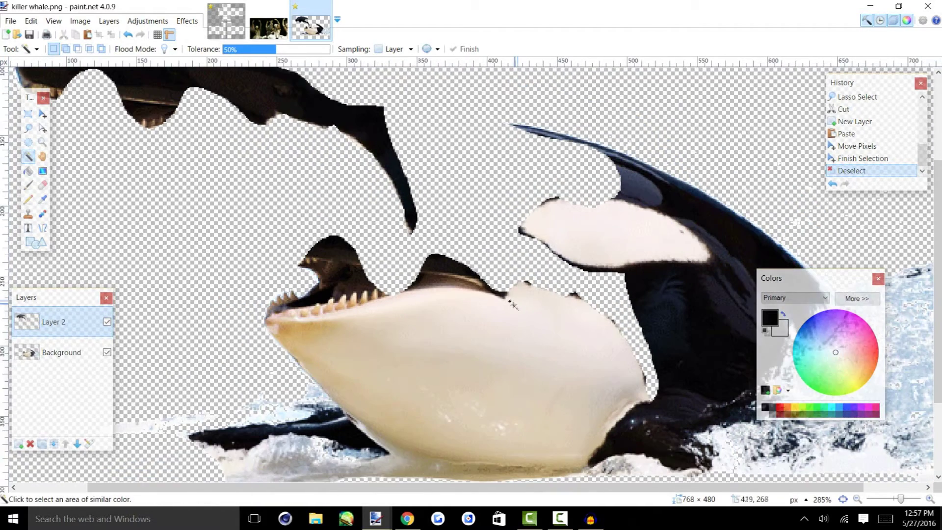
{"action": "scroll", "coordinate": [513, 304], "scroll_direction": "down", "scroll_amount": 1}
{"action": "left_click", "coordinate": [454, 354]}
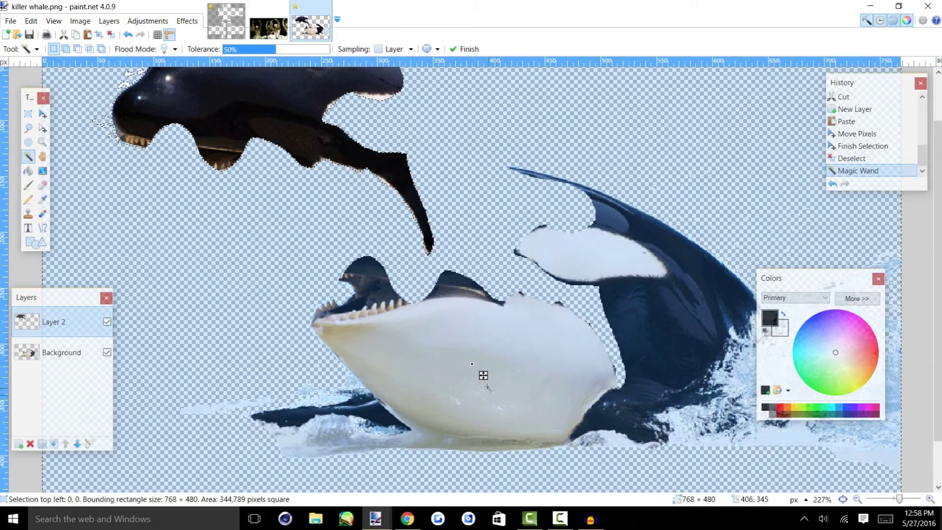
{"action": "key", "text": "alt+Page_Down"}
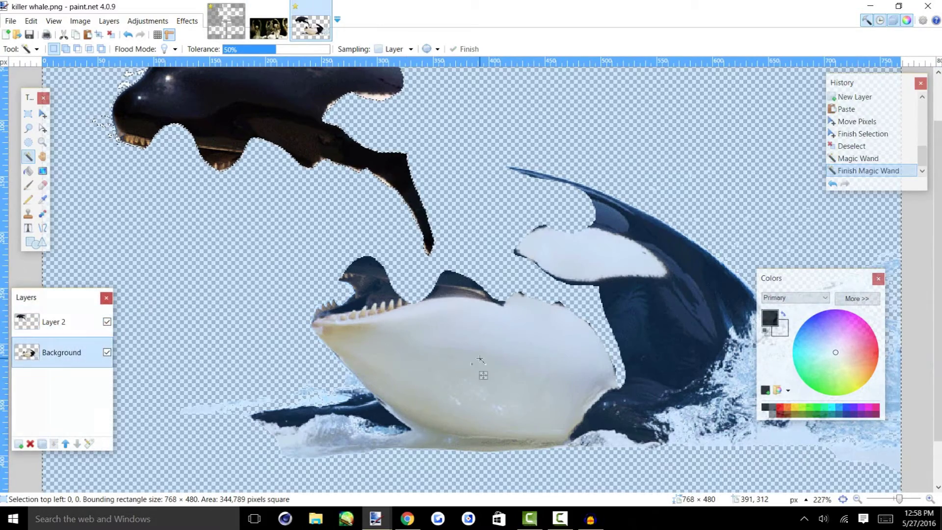
{"action": "left_click", "coordinate": [479, 358]}
{"action": "mouse_move", "coordinate": [263, 47]}
{"action": "left_mouse_down"}
{"action": "mouse_move", "coordinate": [231, 49]}
{"action": "mouse_move", "coordinate": [227, 66]}
{"action": "mouse_move", "coordinate": [287, 63]}
{"action": "mouse_move", "coordinate": [258, 61]}
{"action": "left_mouse_up"}
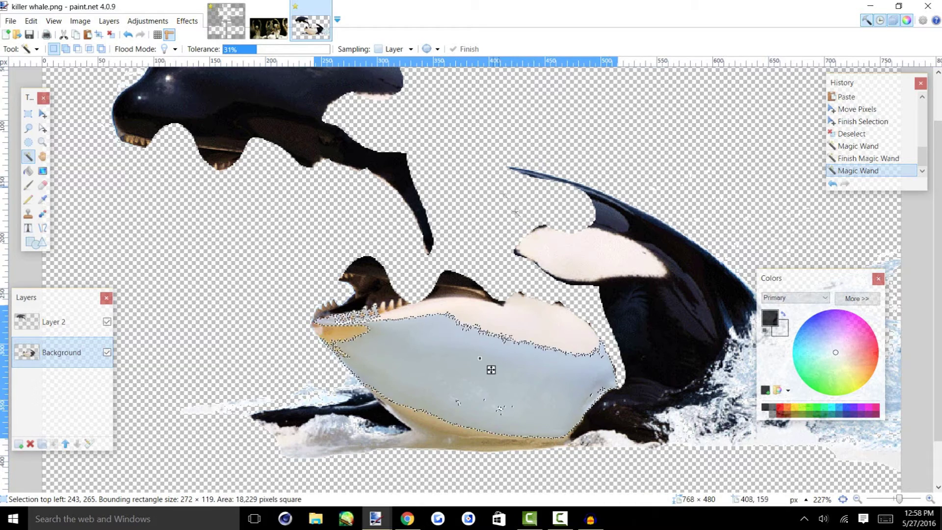
Select the white eye patch with the Magic Wand, move the selection origin to the lower jaw and set the tolerance to 53%.
{"action": "left_click", "coordinate": [579, 264]}
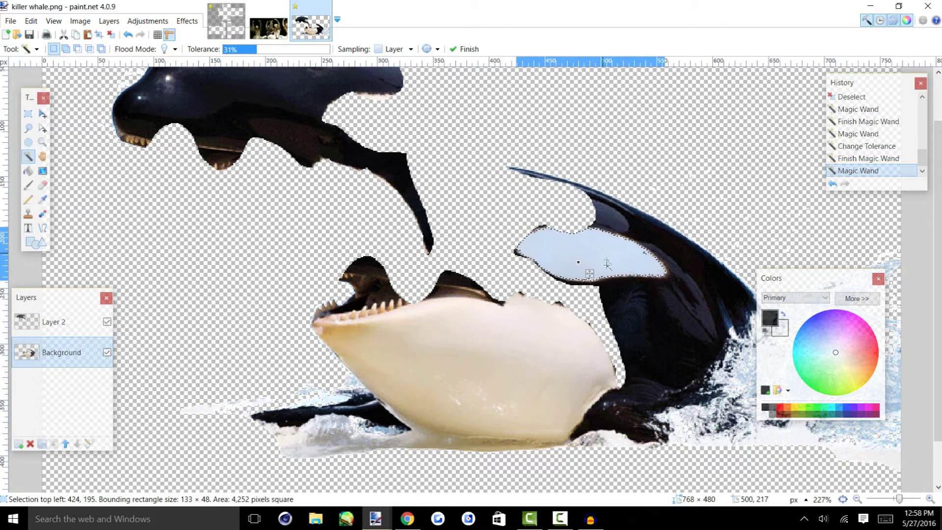
{"action": "left_click_drag", "start_coordinate": [590, 274], "coordinate": [496, 352]}
{"action": "key", "text": "F8"}
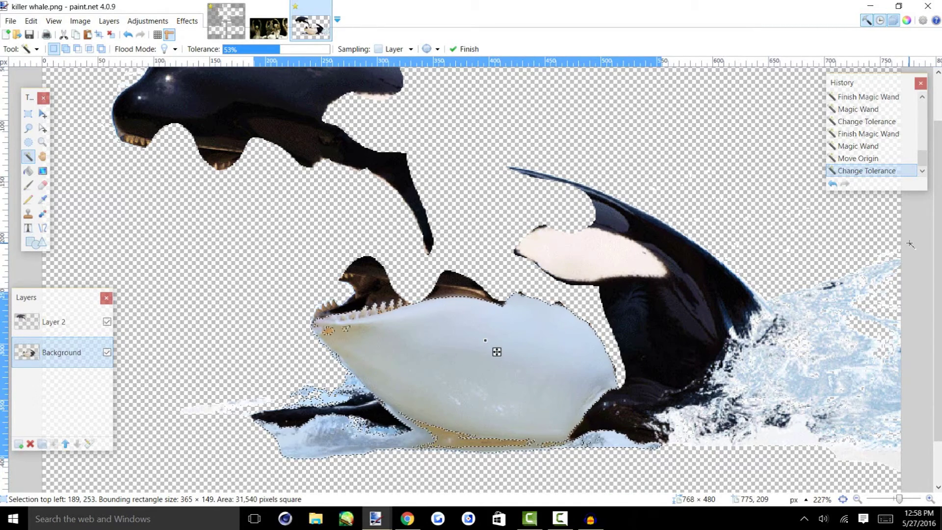
Reselect the lower jaw with the Magic Wand at 24% and 30% tolerance, and deselect it.
{"action": "left_click", "coordinate": [464, 377]}
{"action": "left_click_drag", "start_coordinate": [278, 55], "coordinate": [249, 56]}
{"action": "left_click", "coordinate": [513, 346]}
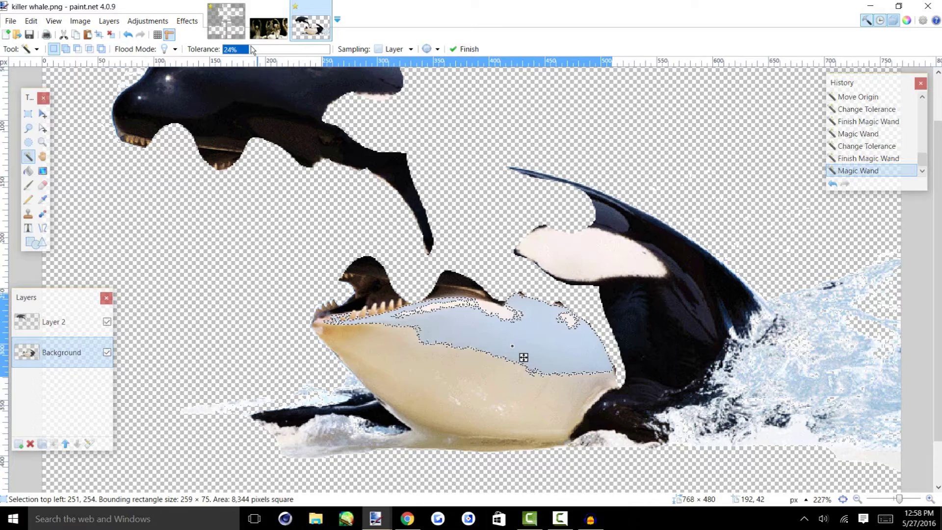
{"action": "mouse_move", "coordinate": [255, 52]}
{"action": "left_mouse_down"}
{"action": "mouse_move", "coordinate": [290, 49]}
{"action": "mouse_move", "coordinate": [248, 63]}
{"action": "left_mouse_up"}
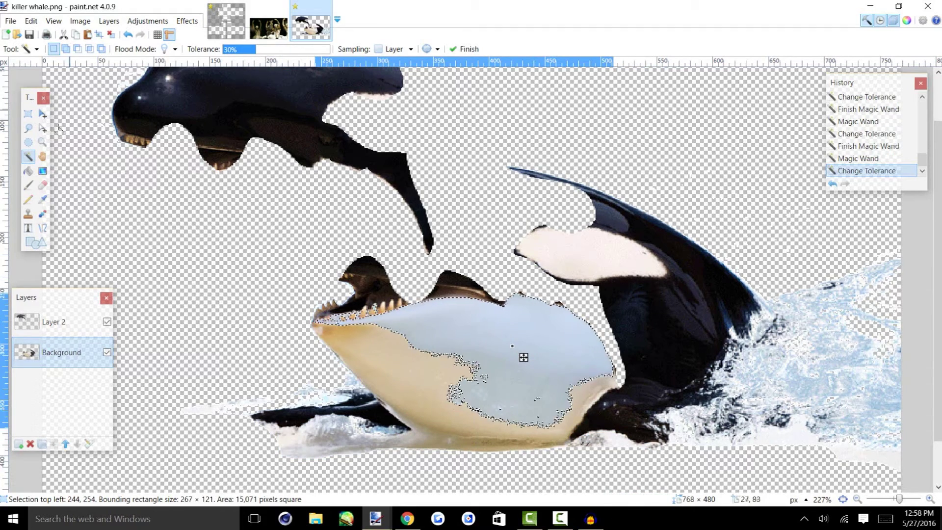
{"action": "left_click", "coordinate": [28, 114]}
{"action": "left_click", "coordinate": [57, 143]}
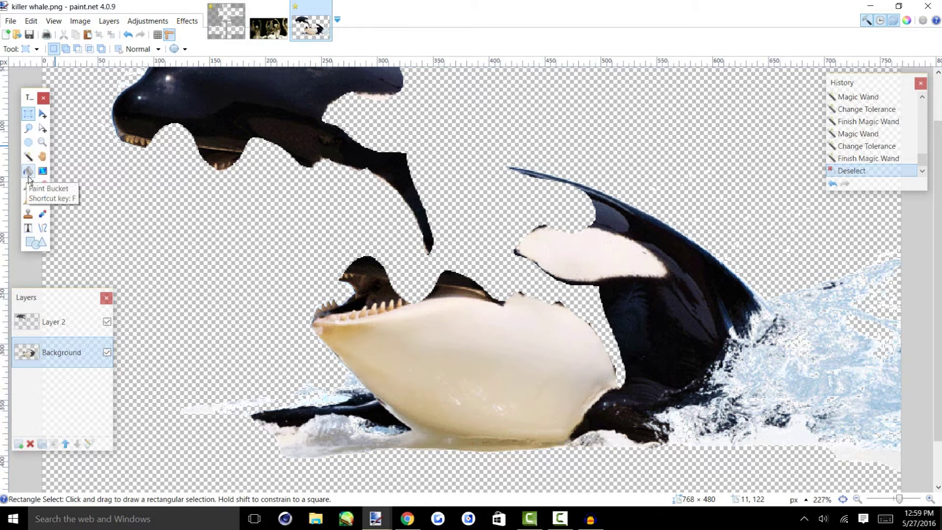
Try filling the transparent area around the whale with white using the Paint Bucket at 30% tolerance, and undo the fills.
{"action": "left_click", "coordinate": [28, 172]}
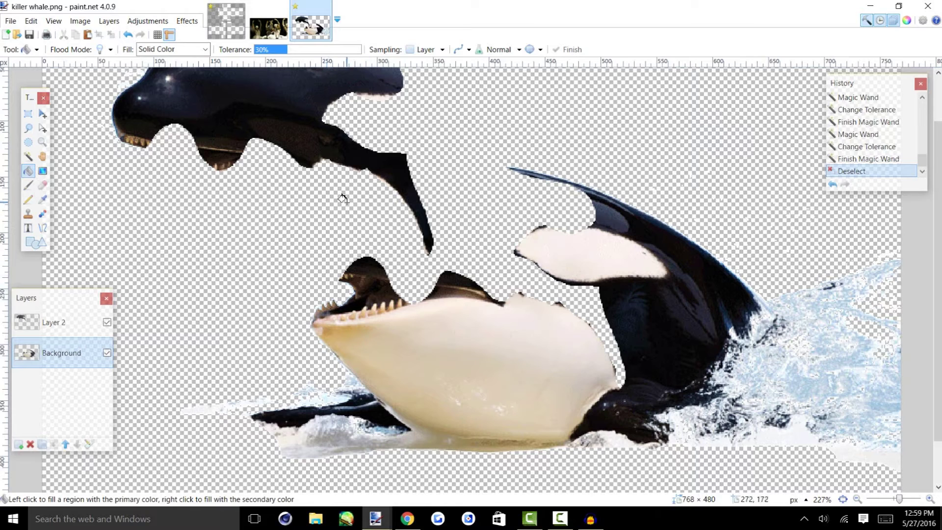
{"action": "left_click", "coordinate": [293, 193]}
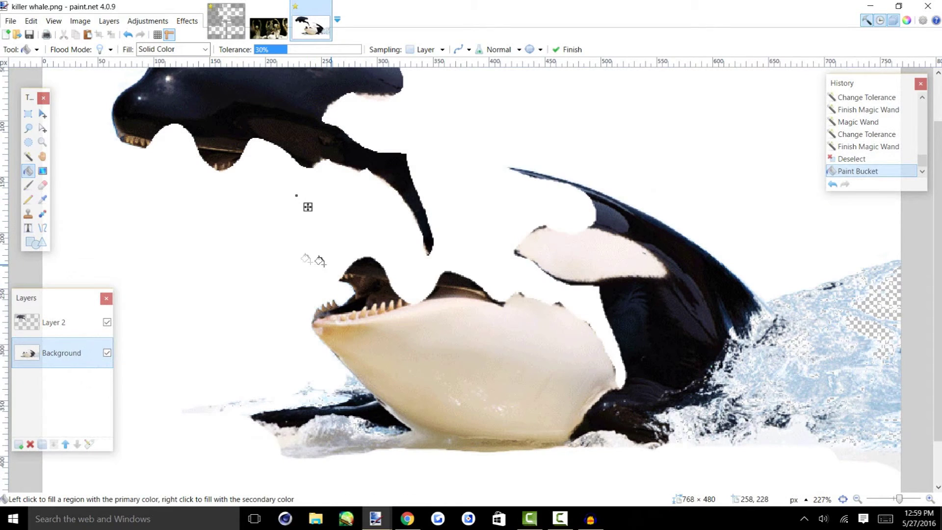
{"action": "key", "text": "ctrl+z"}
{"action": "left_click", "coordinate": [255, 231]}
{"action": "left_click", "coordinate": [280, 242]}
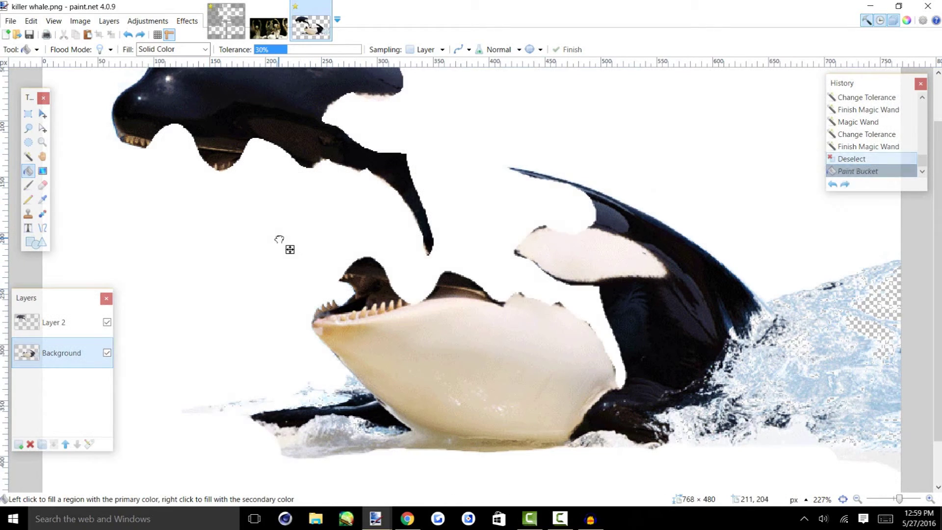
{"action": "left_click", "coordinate": [281, 236]}
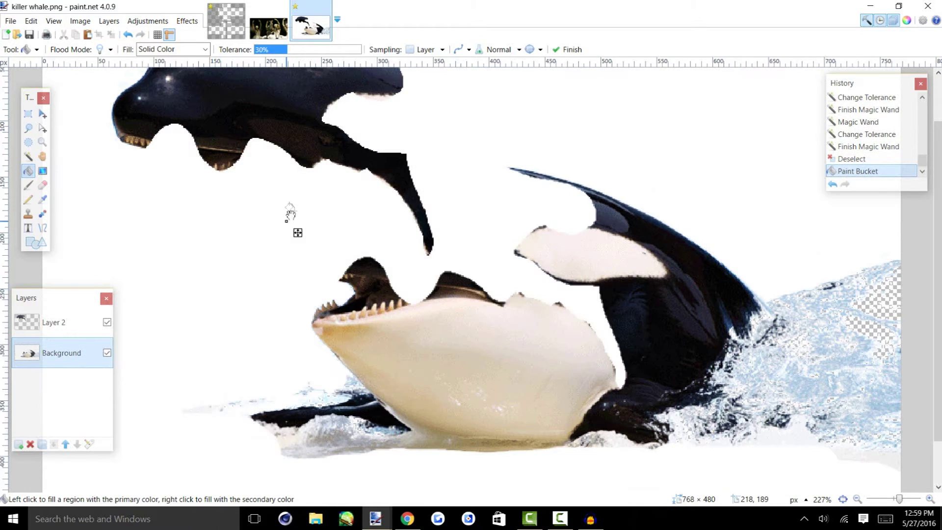
{"action": "key", "text": "ctrl+z"}
Try filling different parts of the whale's lower jaw with white, undoing the fill between attempts.
{"action": "left_click", "coordinate": [434, 361]}
{"action": "key", "text": "ctrl+z"}
{"action": "left_click", "coordinate": [514, 314]}
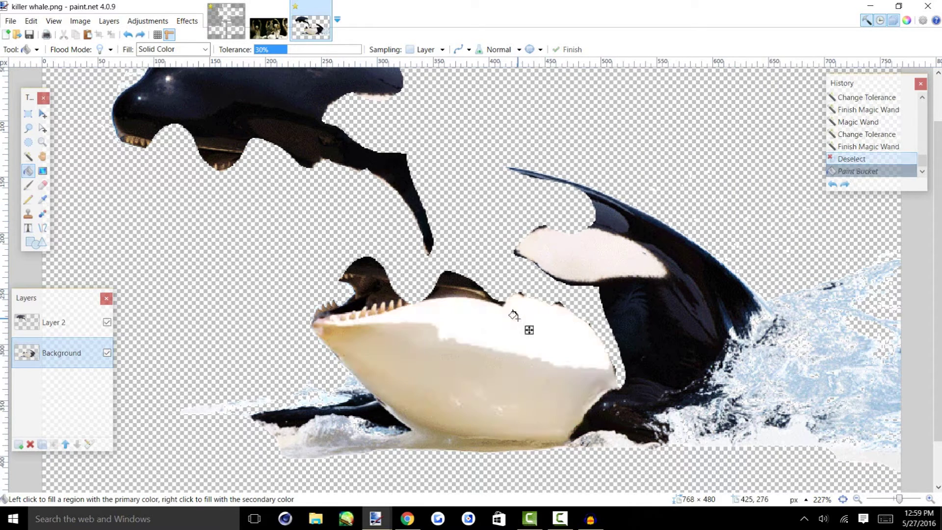
Try filling several more spots inside and around the whale with white using the Paint Bucket, undoing each fill.
{"action": "key", "text": "ctrl+z"}
{"action": "left_click", "coordinate": [600, 257]}
{"action": "key", "text": "ctrl+z"}
{"action": "left_click", "coordinate": [677, 323]}
{"action": "key", "text": "ctrl+z"}
{"action": "left_click", "coordinate": [775, 353]}
{"action": "key", "text": "ctrl+z"}
{"action": "left_click", "coordinate": [663, 319]}
{"action": "key", "text": "ctrl+z"}
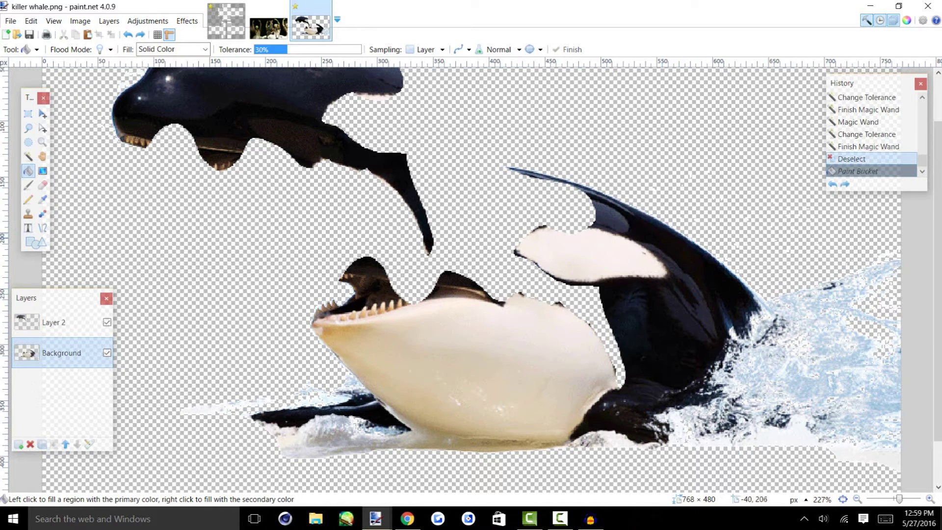
Try a Paintbrush stroke at brush width 12 across the whale picture, and undo it.
{"action": "left_click", "coordinate": [28, 185]}
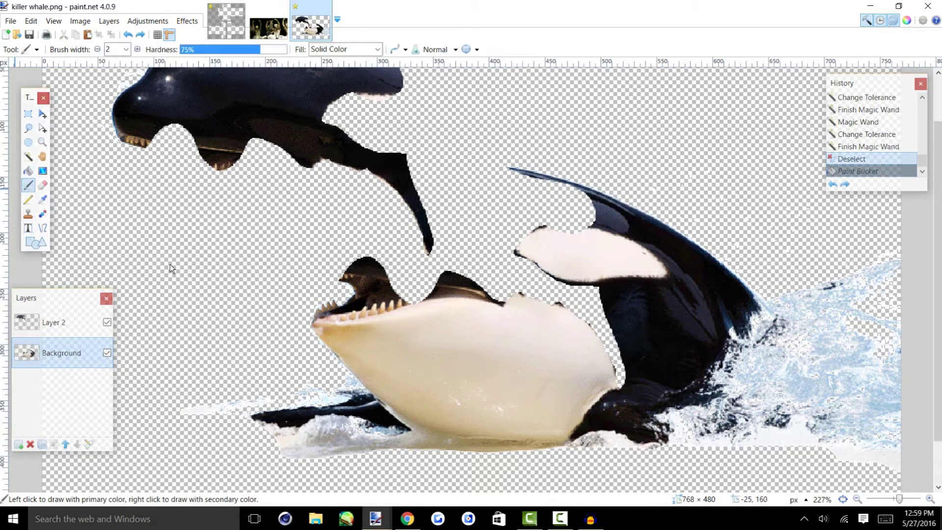
{"action": "left_click", "coordinate": [126, 49]}
{"action": "left_click", "coordinate": [178, 197]}
{"action": "mouse_move", "coordinate": [233, 268]}
{"action": "left_mouse_down"}
{"action": "mouse_move", "coordinate": [326, 275]}
{"action": "mouse_move", "coordinate": [484, 264]}
{"action": "mouse_move", "coordinate": [553, 301]}
{"action": "mouse_move", "coordinate": [636, 282]}
{"action": "left_mouse_up"}
{"action": "key", "text": "ctrl+z"}
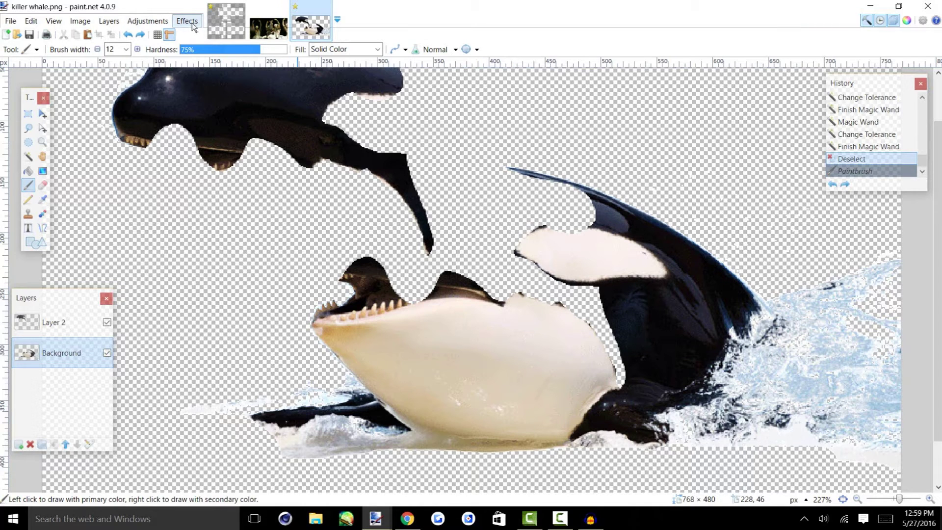
Show the color palette, set the primary color to pink FF0059, and paint a zigzag stroke across the whale picture.
{"action": "left_click", "coordinate": [147, 21]}
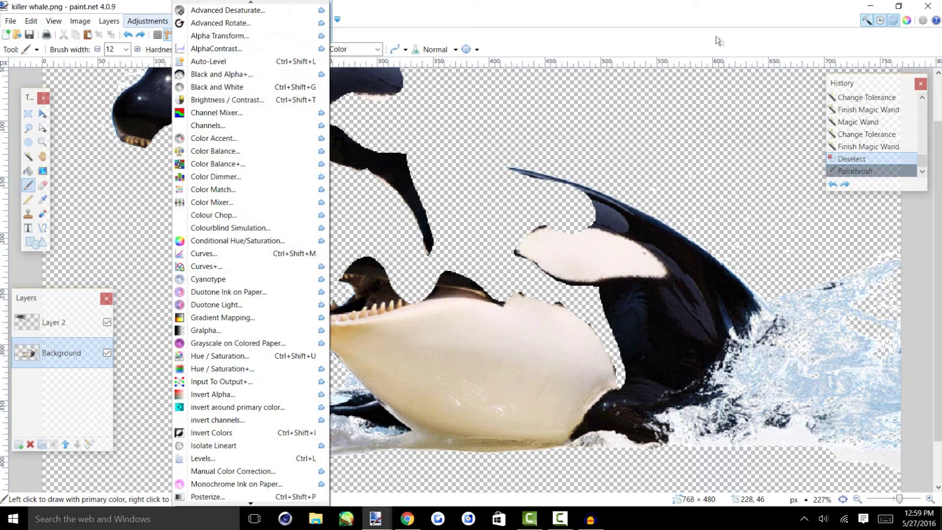
{"action": "left_click", "coordinate": [881, 30]}
{"action": "left_click", "coordinate": [907, 21]}
{"action": "left_click", "coordinate": [802, 300]}
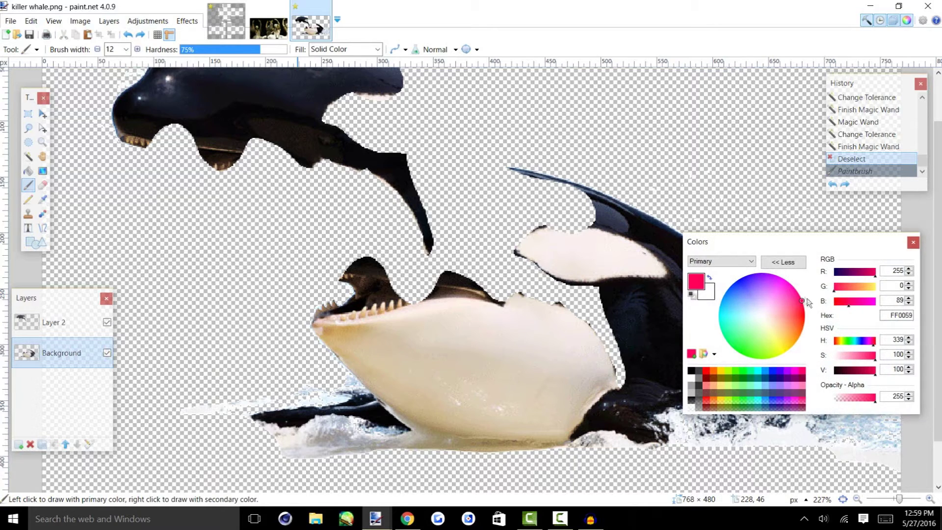
{"action": "mouse_move", "coordinate": [412, 156]}
{"action": "left_mouse_down"}
{"action": "mouse_move", "coordinate": [454, 130]}
{"action": "mouse_move", "coordinate": [569, 172]}
{"action": "mouse_move", "coordinate": [158, 349]}
{"action": "left_mouse_up"}
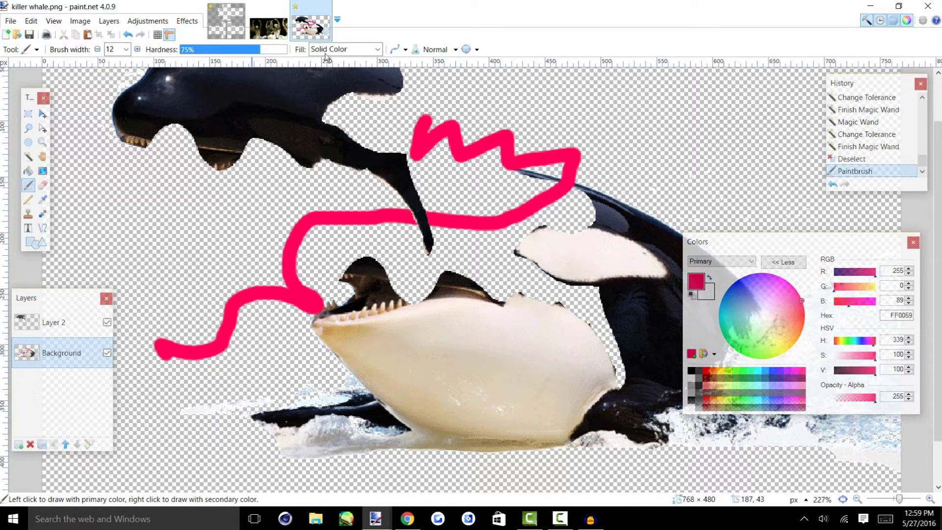
Disable antialiasing for the Paintbrush, paint another test stroke across the whale, and undo both pink strokes.
{"action": "left_click", "coordinate": [407, 50]}
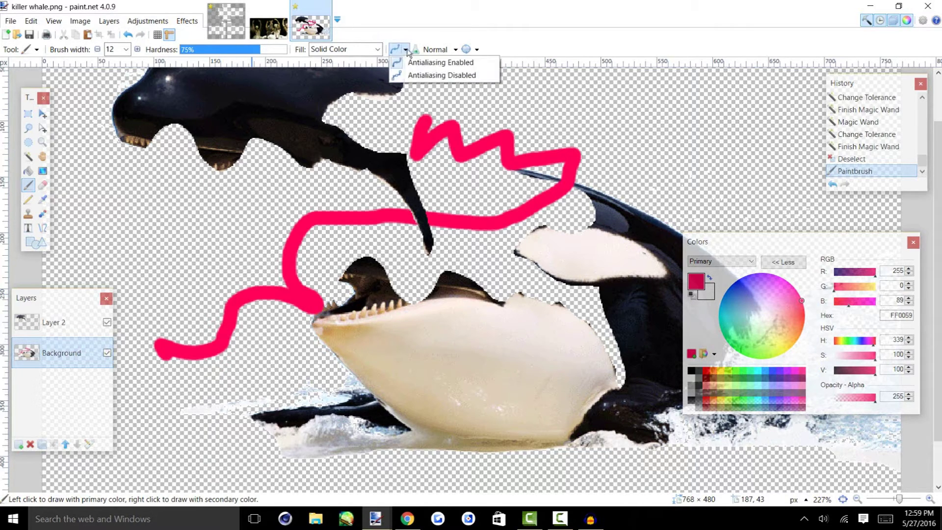
{"action": "left_click", "coordinate": [425, 77]}
{"action": "mouse_move", "coordinate": [127, 226]}
{"action": "left_mouse_down"}
{"action": "mouse_move", "coordinate": [192, 250]}
{"action": "mouse_move", "coordinate": [219, 239]}
{"action": "mouse_move", "coordinate": [436, 279]}
{"action": "mouse_move", "coordinate": [545, 282]}
{"action": "mouse_move", "coordinate": [611, 270]}
{"action": "left_mouse_up"}
{"action": "key", "text": "ctrl+z"}
{"action": "key", "text": "ctrl+z"}
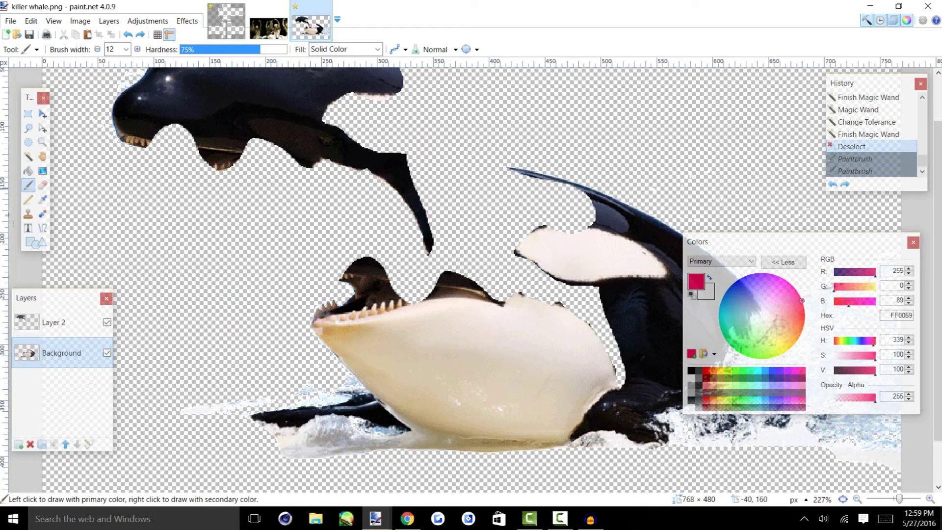
Scribble pink Pencil lines around the whale, and copy the lower jaw onto the transparent area with the Clone Stamp.
{"action": "left_click", "coordinate": [28, 199]}
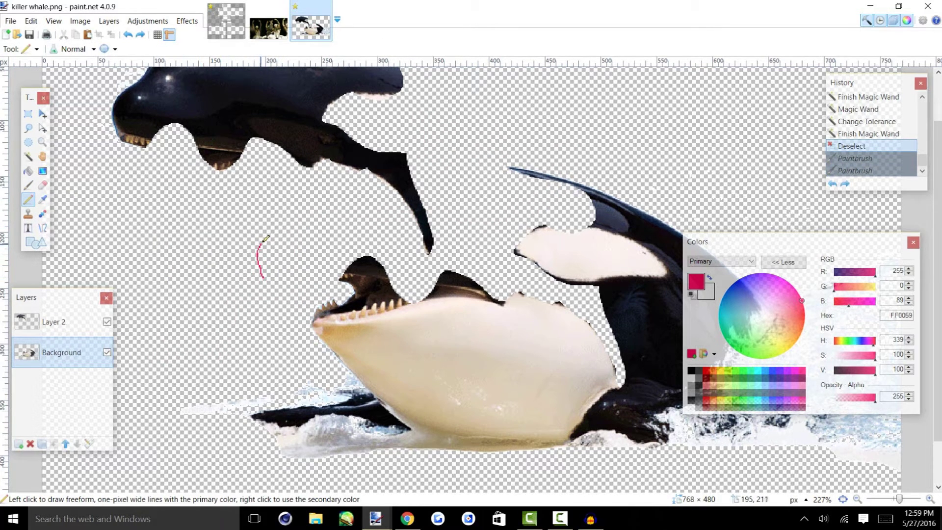
{"action": "mouse_move", "coordinate": [521, 219]}
{"action": "left_mouse_down"}
{"action": "mouse_move", "coordinate": [403, 229]}
{"action": "mouse_move", "coordinate": [283, 222]}
{"action": "mouse_move", "coordinate": [252, 261]}
{"action": "mouse_move", "coordinate": [258, 240]}
{"action": "mouse_move", "coordinate": [303, 235]}
{"action": "mouse_move", "coordinate": [248, 231]}
{"action": "mouse_move", "coordinate": [178, 284]}
{"action": "left_mouse_up"}
{"action": "mouse_move", "coordinate": [160, 222]}
{"action": "left_mouse_down"}
{"action": "mouse_move", "coordinate": [86, 260]}
{"action": "mouse_move", "coordinate": [113, 293]}
{"action": "mouse_move", "coordinate": [194, 323]}
{"action": "mouse_move", "coordinate": [196, 355]}
{"action": "mouse_move", "coordinate": [262, 305]}
{"action": "mouse_move", "coordinate": [298, 250]}
{"action": "mouse_move", "coordinate": [427, 196]}
{"action": "left_mouse_up"}
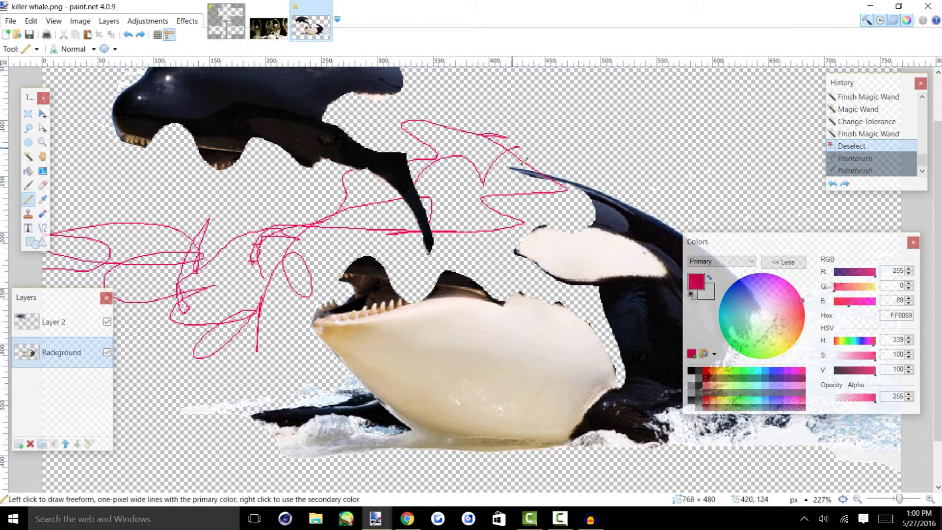
{"action": "mouse_move", "coordinate": [683, 126]}
{"action": "left_mouse_down"}
{"action": "mouse_move", "coordinate": [717, 156]}
{"action": "mouse_move", "coordinate": [709, 152]}
{"action": "left_mouse_up"}
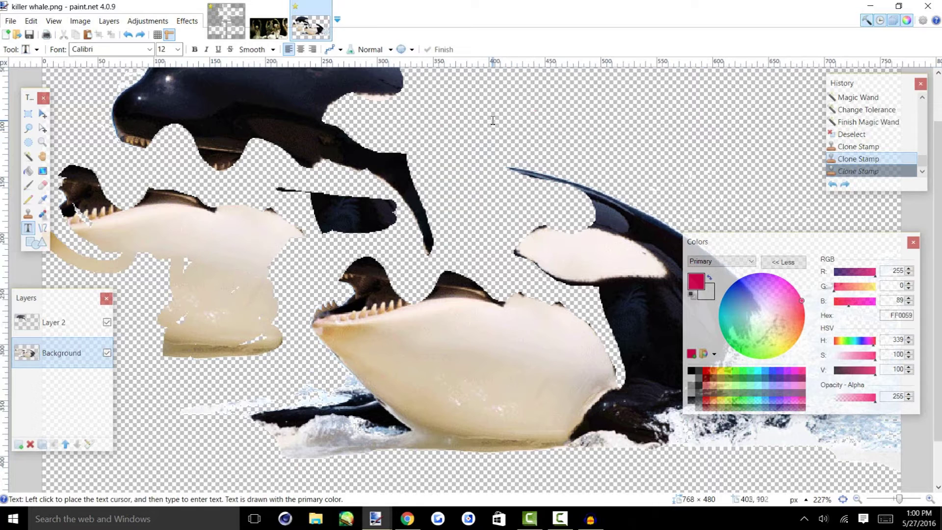
Add a text greeting starting "Hi I'm" with the author's nickname above the whale's back, in black, bold, size 22.
{"action": "left_click", "coordinate": [493, 120]}
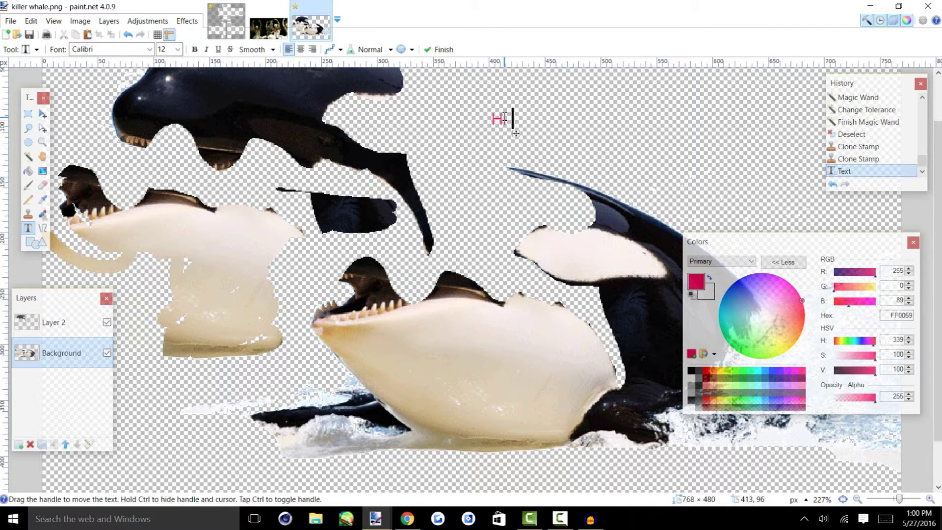
{"action": "left_click", "coordinate": [692, 371]}
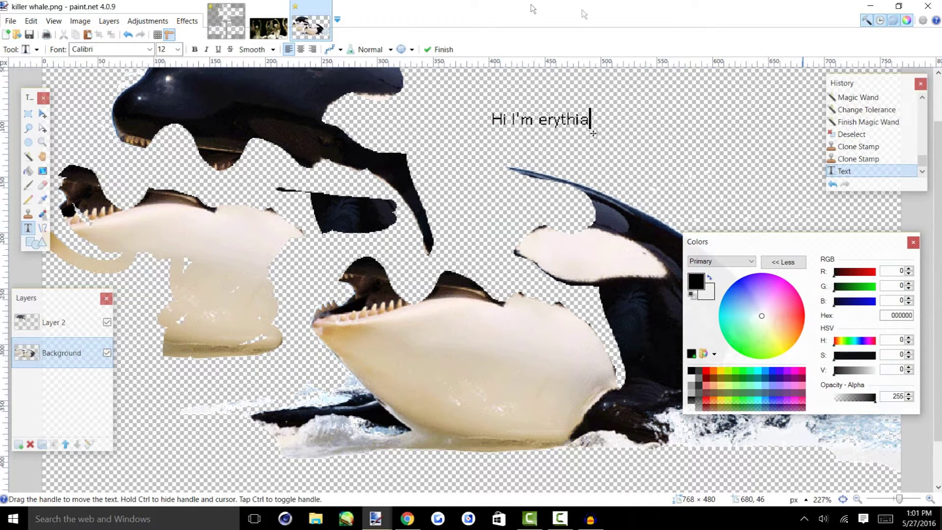
{"action": "left_click", "coordinate": [194, 49]}
{"action": "left_click", "coordinate": [178, 49]}
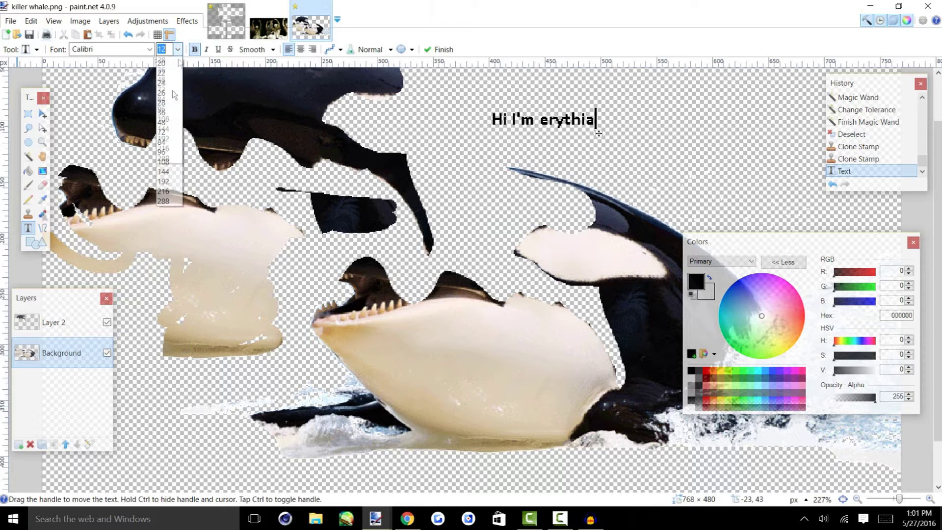
{"action": "left_click", "coordinate": [166, 149]}
Try the Vitreous Medium font on the greeting text, and set its font to Yu Gothic UI Light.
{"action": "left_click", "coordinate": [149, 49]}
{"action": "scroll", "coordinate": [151, 261], "scroll_direction": "down", "scroll_amount": 15}
{"action": "left_click", "coordinate": [152, 265]}
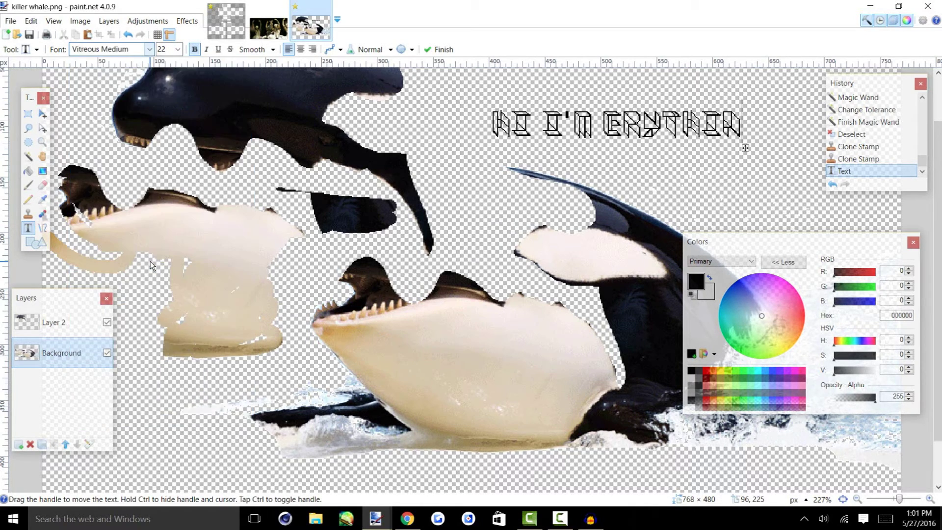
{"action": "left_click", "coordinate": [149, 49]}
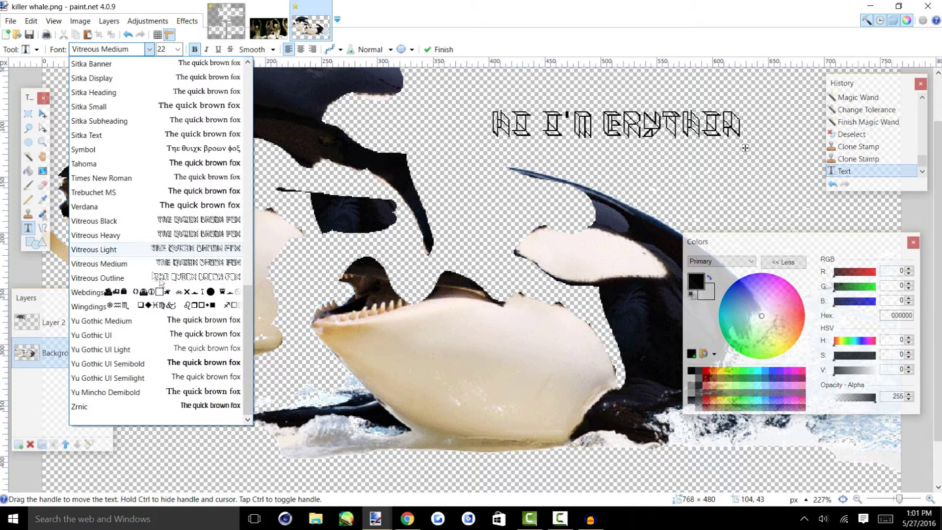
{"action": "left_click", "coordinate": [162, 354]}
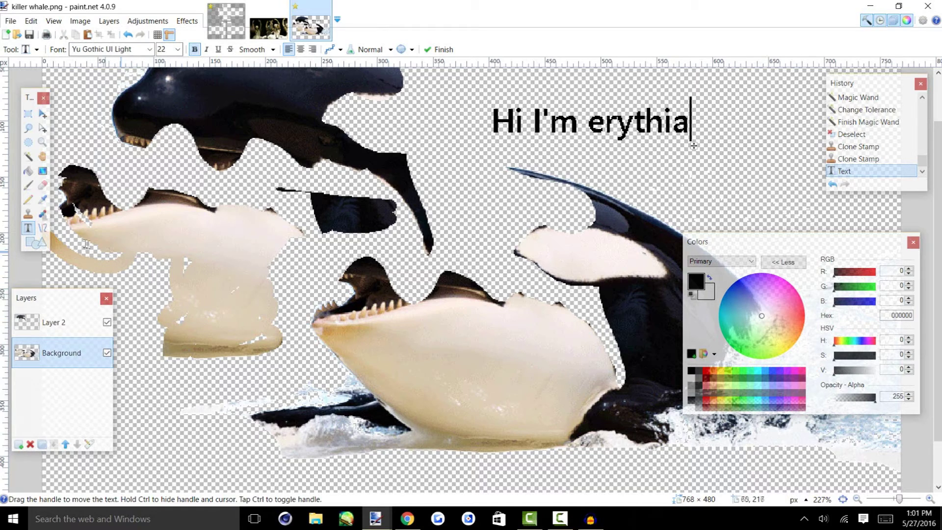
Finish the text, switch to the ShirtTemplate.png image and choose the Ellipse shape for the Shapes tool.
{"action": "left_click", "coordinate": [35, 243]}
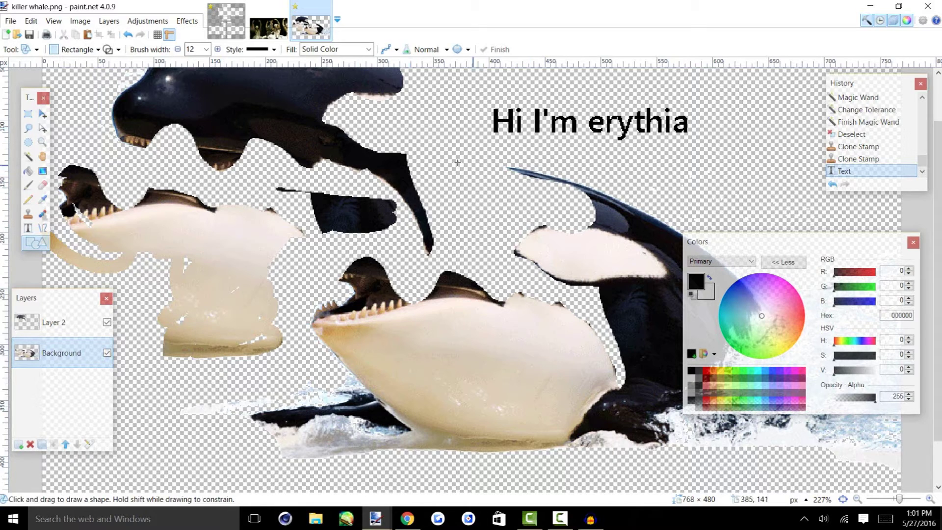
{"action": "key", "text": "ctrl+b"}
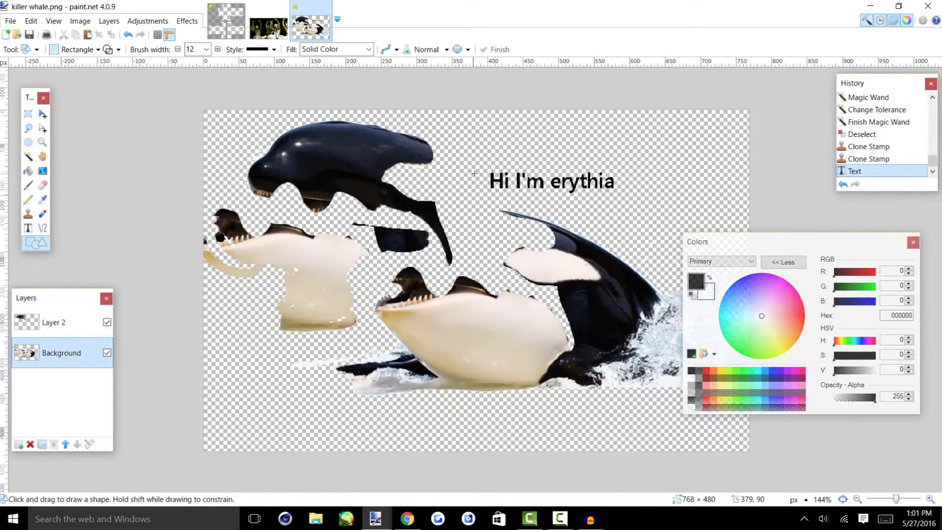
{"action": "left_click", "coordinate": [226, 7]}
{"action": "scroll", "coordinate": [597, 179], "scroll_direction": "up", "scroll_amount": 4}
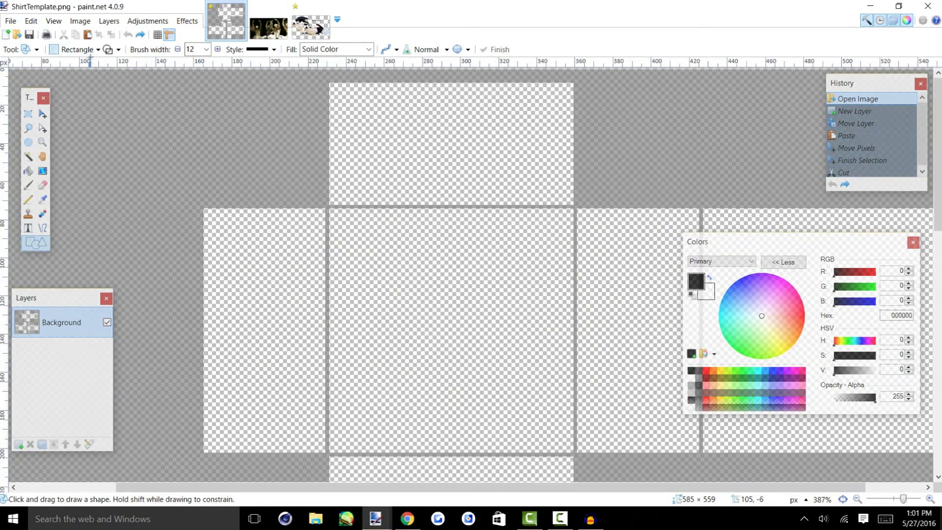
{"action": "left_click", "coordinate": [79, 50]}
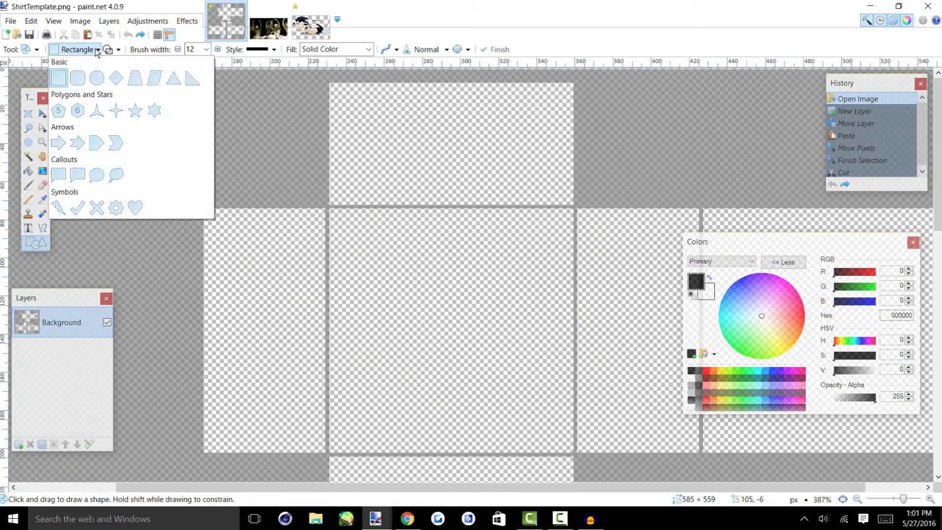
{"action": "left_click", "coordinate": [96, 77]}
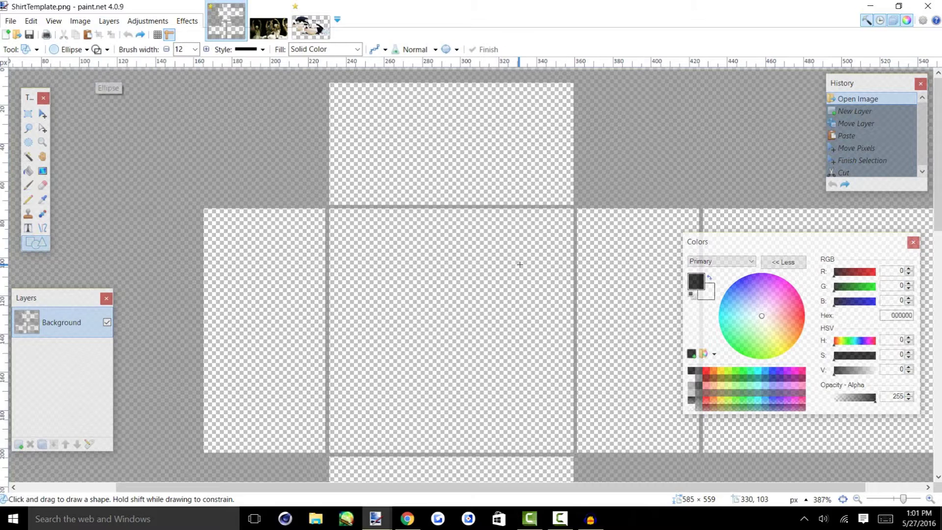
Try drawing an ellipse about 74 × 29 px with brush width 12 in the template's top panel, and undo it.
{"action": "scroll", "coordinate": [408, 277], "scroll_direction": "up", "scroll_amount": 1}
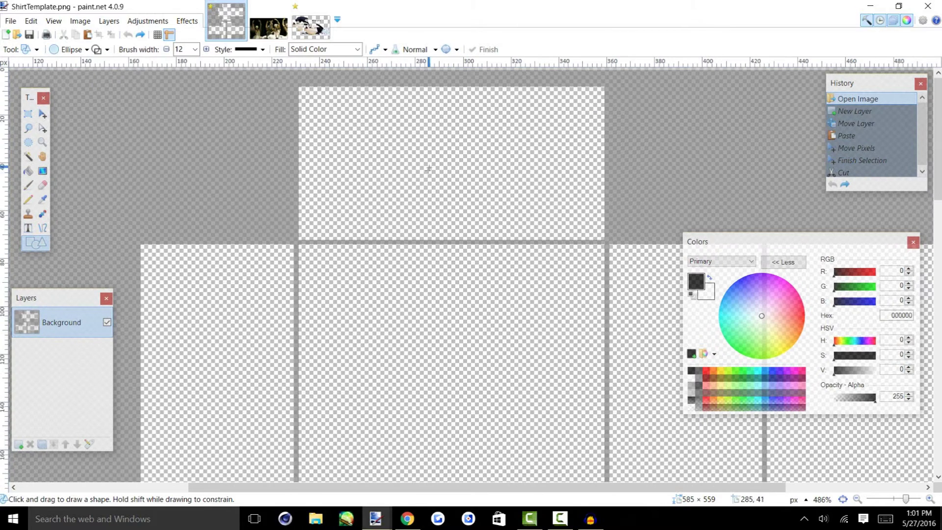
{"action": "left_click_drag", "start_coordinate": [352, 141], "coordinate": [540, 219]}
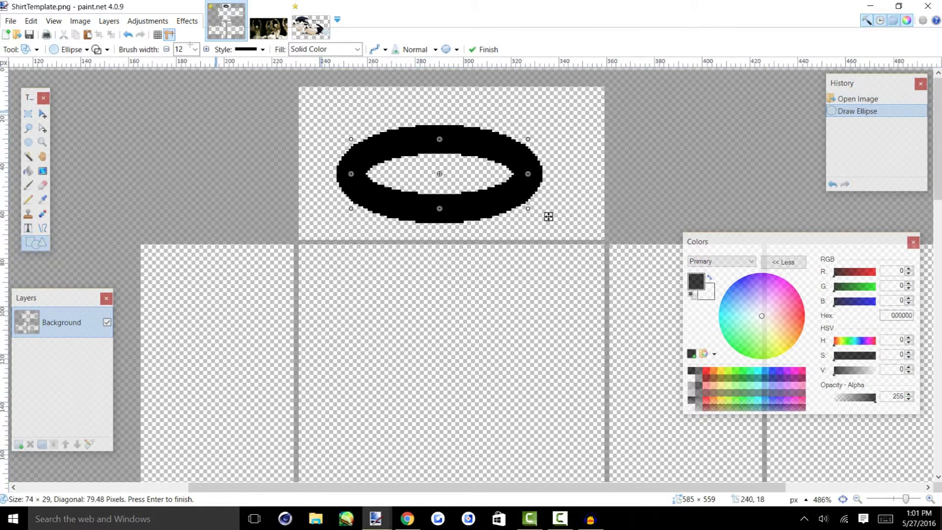
{"action": "key", "text": "ctrl+z"}
Set the brush width to 2 and draw an ellipse about 73 × 69 px across the template's top and front torso panels.
{"action": "left_click", "coordinate": [195, 49]}
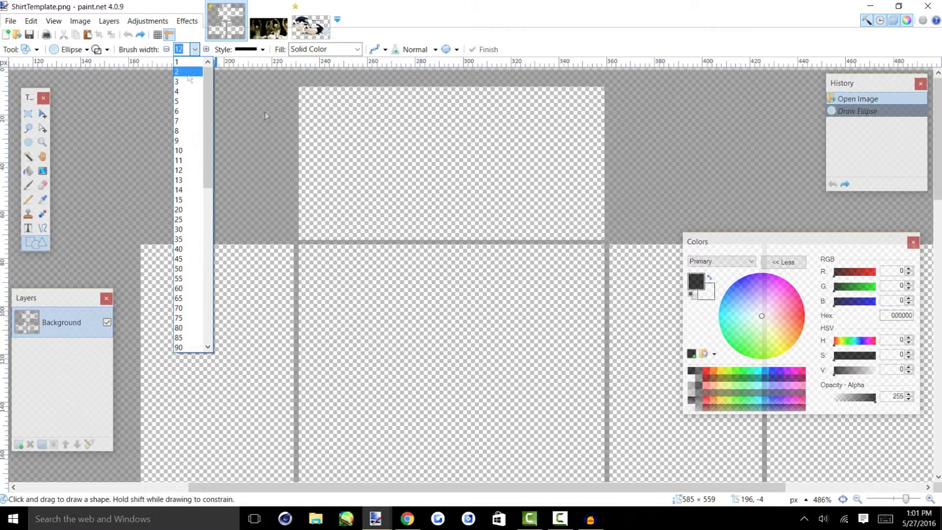
{"action": "left_click", "coordinate": [188, 72]}
{"action": "left_click_drag", "start_coordinate": [363, 133], "coordinate": [537, 296]}
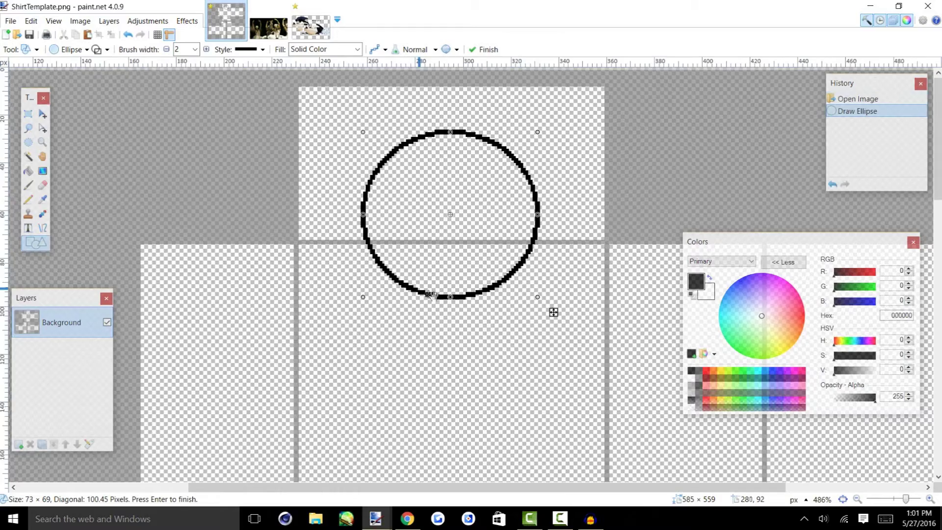
{"action": "scroll", "coordinate": [537, 296], "scroll_direction": "up", "scroll_amount": 8}
{"action": "scroll", "coordinate": [435, 294], "scroll_direction": "down", "scroll_amount": 15}
{"action": "scroll", "coordinate": [500, 259], "scroll_direction": "up", "scroll_amount": 10}
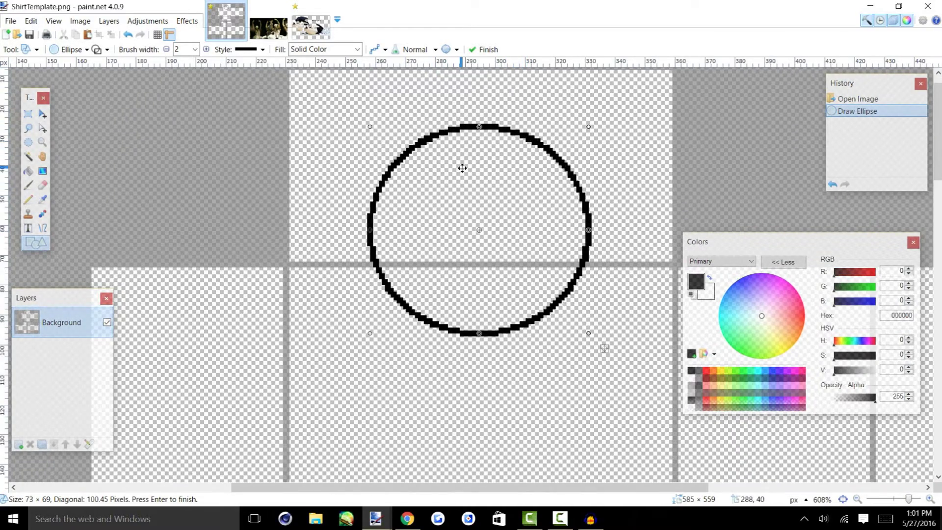
{"action": "scroll", "coordinate": [550, 382], "scroll_direction": "down", "scroll_amount": 3}
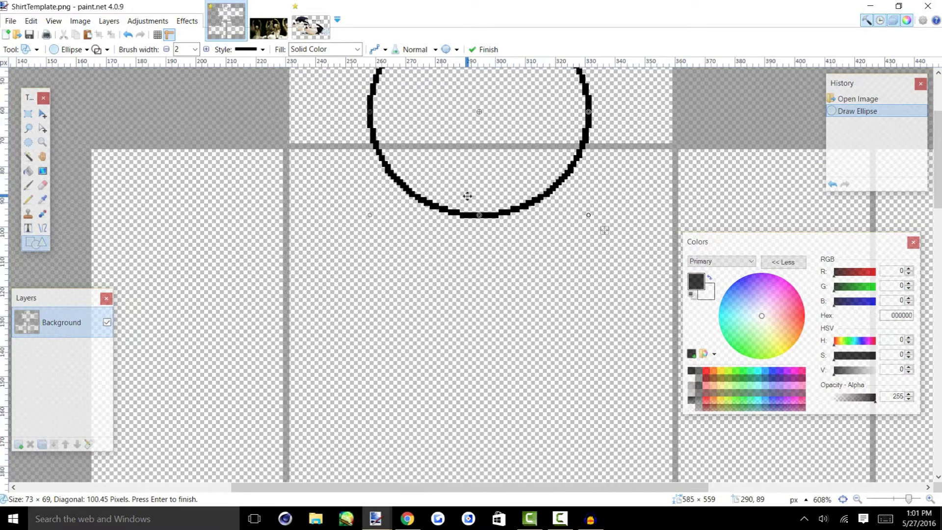
{"action": "scroll", "coordinate": [466, 196], "scroll_direction": "up", "scroll_amount": 3}
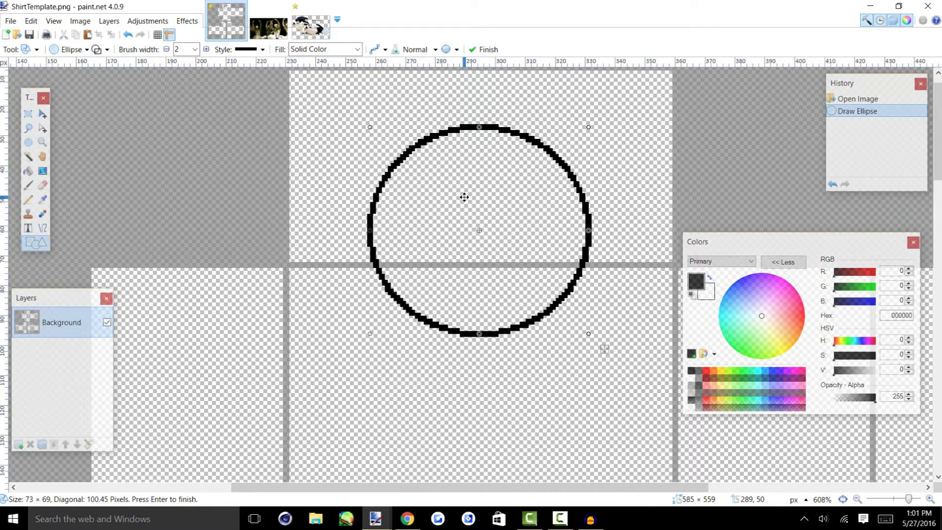
{"action": "scroll", "coordinate": [467, 193], "scroll_direction": "up", "scroll_amount": 1}
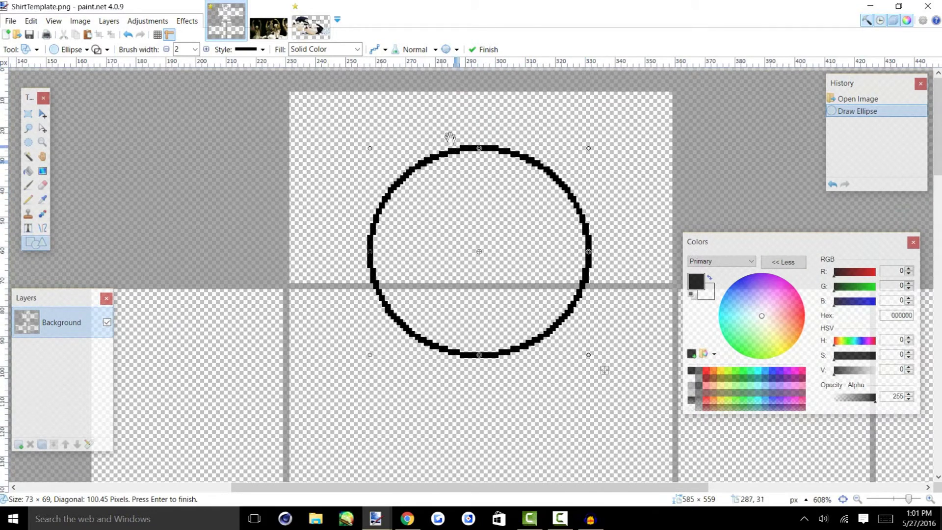
Switch to killer whale.png, select everything on the Background layer, try moving the selected pixels, and undo the move.
{"action": "left_click", "coordinate": [300, 27]}
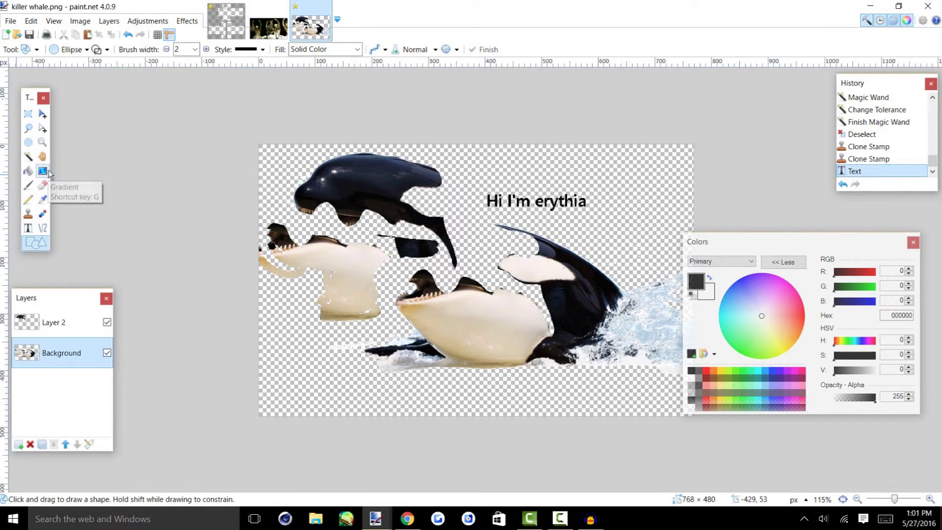
{"action": "left_click", "coordinate": [43, 115]}
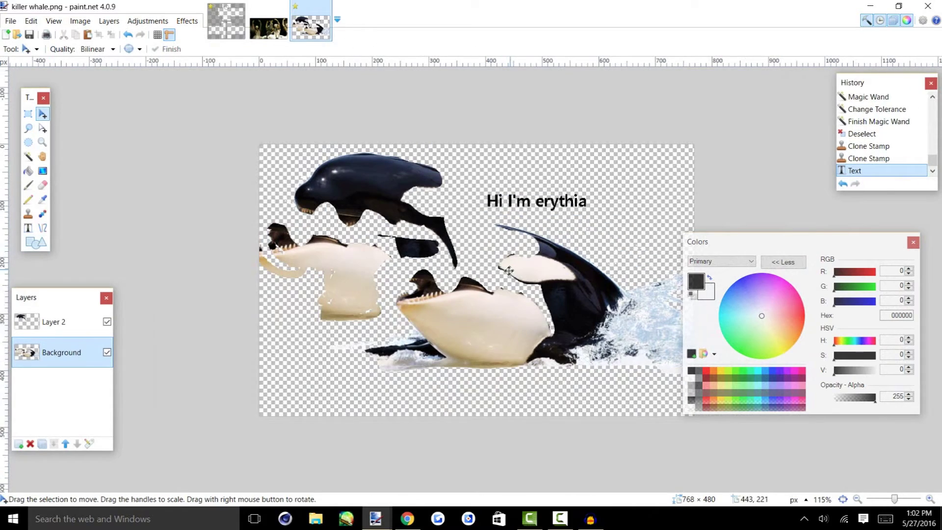
{"action": "key", "text": "ctrl+a"}
{"action": "left_click_drag", "start_coordinate": [511, 290], "coordinate": [587, 298]}
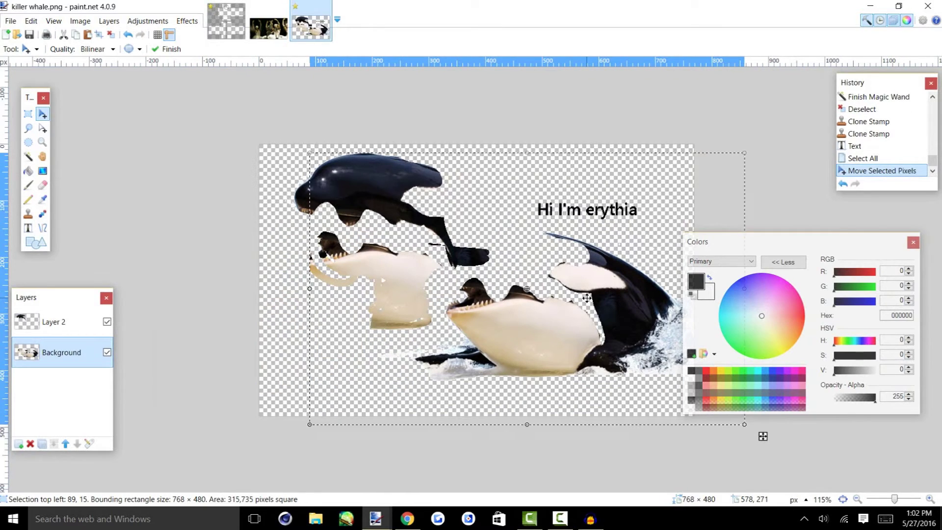
{"action": "key", "text": "ctrl+z"}
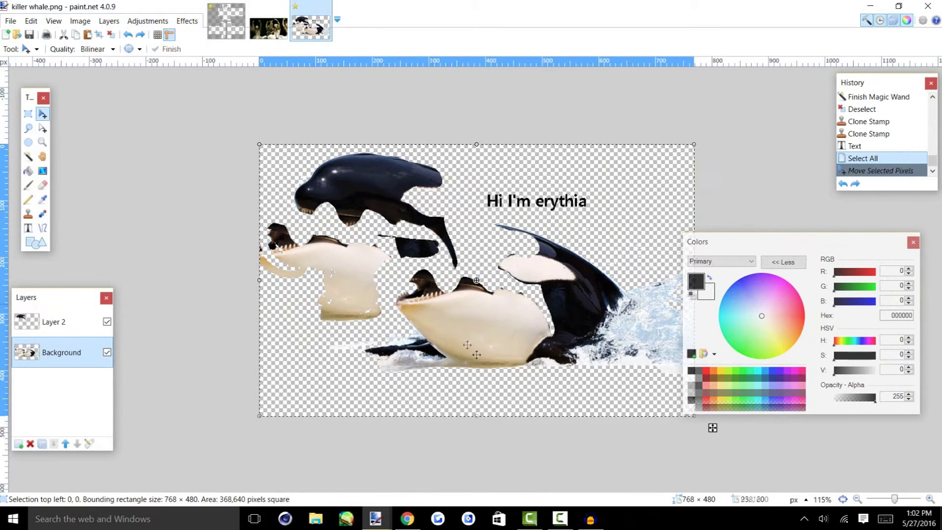
{"action": "key", "text": "ctrl+y"}
{"action": "key", "text": "ctrl+z"}
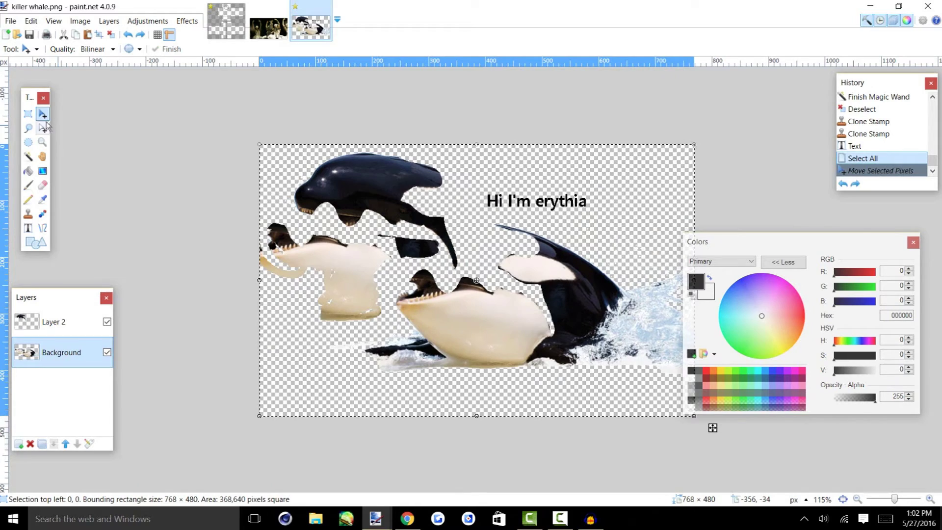
Redo and undo the whole-layer move, and select a rectangle about 88 × 97 px over the lower orca's upper body.
{"action": "key", "text": "ctrl+y"}
{"action": "key", "text": "ctrl+z"}
{"action": "left_click", "coordinate": [28, 114]}
{"action": "scroll", "coordinate": [482, 266], "scroll_direction": "up", "scroll_amount": 4}
{"action": "left_click_drag", "start_coordinate": [471, 270], "coordinate": [569, 378]}
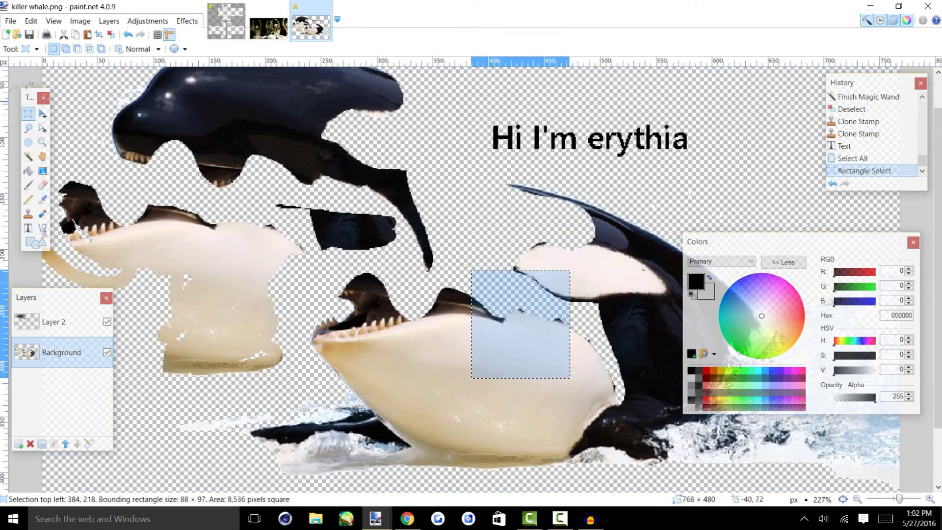
Try moving the selected piece of the lower orca upward, toggle the move with undo and redo, and leave it undone.
{"action": "left_click", "coordinate": [43, 114]}
{"action": "left_click_drag", "start_coordinate": [541, 303], "coordinate": [555, 159]}
{"action": "key", "text": "ctrl+z"}
{"action": "key", "text": "ctrl+y"}
{"action": "key", "text": "ctrl+z"}
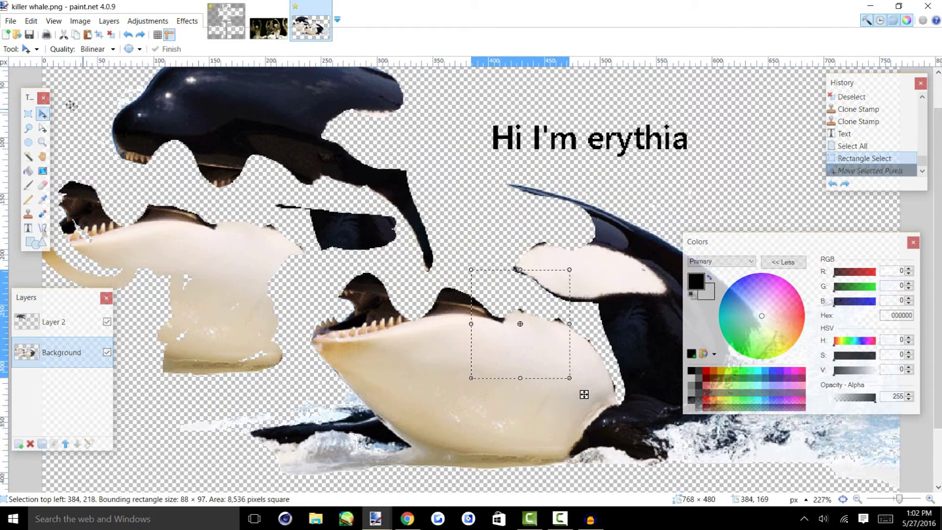
Move only the selection outline over the upper orca's tail, to about 279, 99, with the Move Selection tool.
{"action": "left_click", "coordinate": [43, 129]}
{"action": "left_click_drag", "start_coordinate": [516, 314], "coordinate": [466, 288]}
{"action": "scroll", "coordinate": [493, 320], "scroll_direction": "up", "scroll_amount": 1}
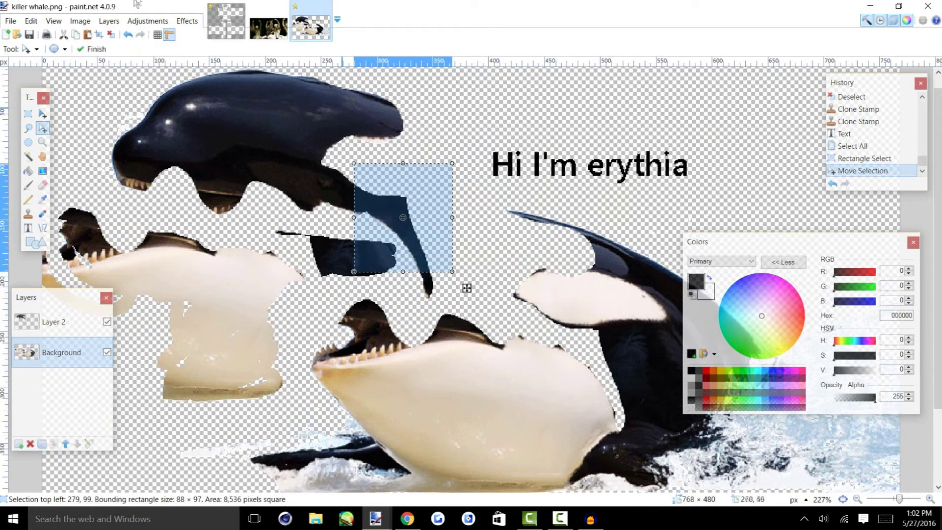
Switch to ShirtTemplate.png and select the narrow 64 × 128 px panel left of the front torso with the Magic Wand at 30% tolerance.
{"action": "left_click", "coordinate": [173, 17]}
{"action": "left_click", "coordinate": [211, 36]}
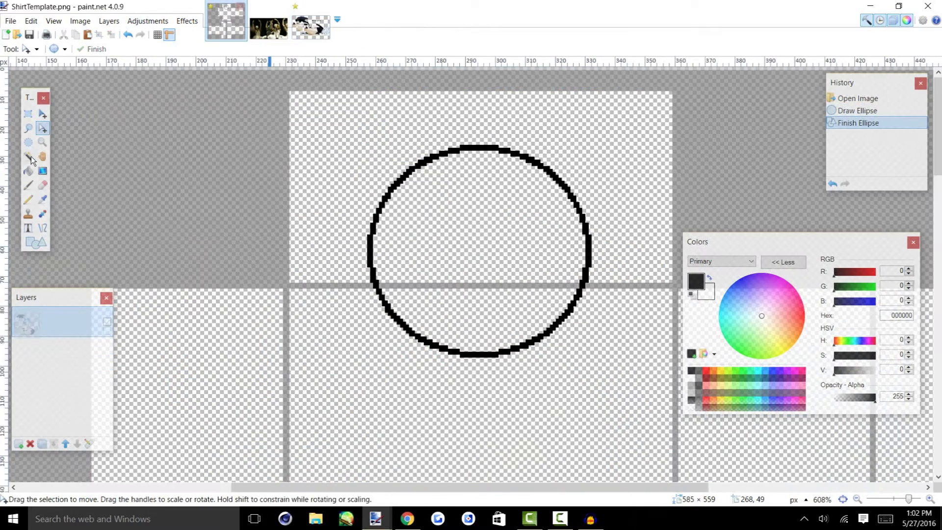
{"action": "left_click", "coordinate": [29, 156]}
{"action": "scroll", "coordinate": [330, 290], "scroll_direction": "down", "scroll_amount": 3}
{"action": "left_click", "coordinate": [216, 267]}
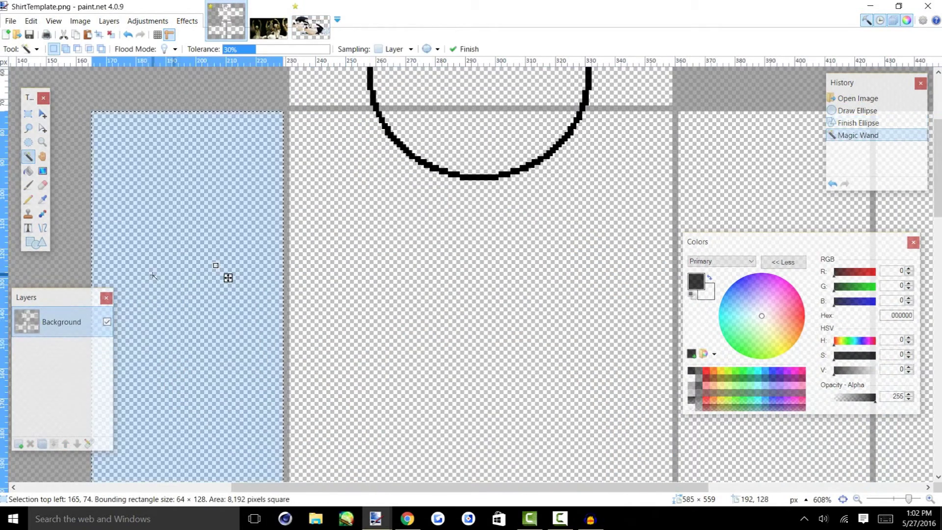
Try moving the narrow panel's selected pixels onto the front torso panel, and undo the move.
{"action": "scroll", "coordinate": [216, 267], "scroll_direction": "down", "scroll_amount": 3}
{"action": "key", "text": "m"}
{"action": "left_click_drag", "start_coordinate": [201, 221], "coordinate": [364, 224]}
{"action": "key", "text": "ctrl+z"}
Move the selection outline to the front torso's left half at 231, 74 and duplicate that area onto its right half at 295, 74.
{"action": "left_click", "coordinate": [43, 128]}
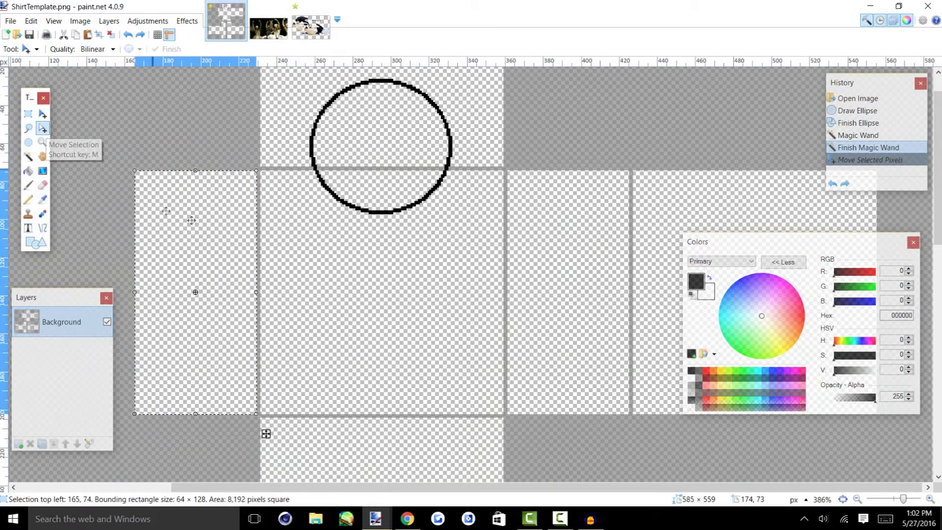
{"action": "left_click_drag", "start_coordinate": [242, 217], "coordinate": [282, 205]}
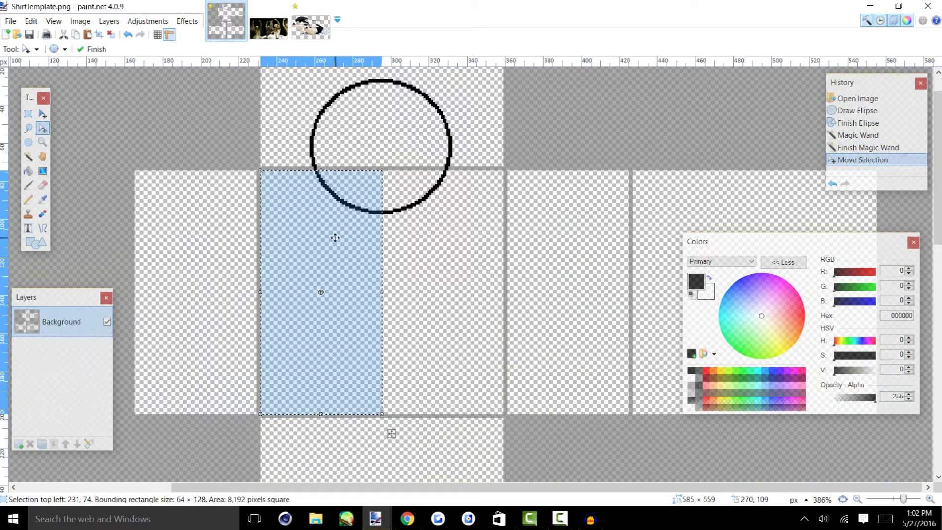
{"action": "key", "text": "ctrl+c"}
{"action": "key", "text": "ctrl+v"}
{"action": "left_click_drag", "start_coordinate": [328, 268], "coordinate": [506, 275]}
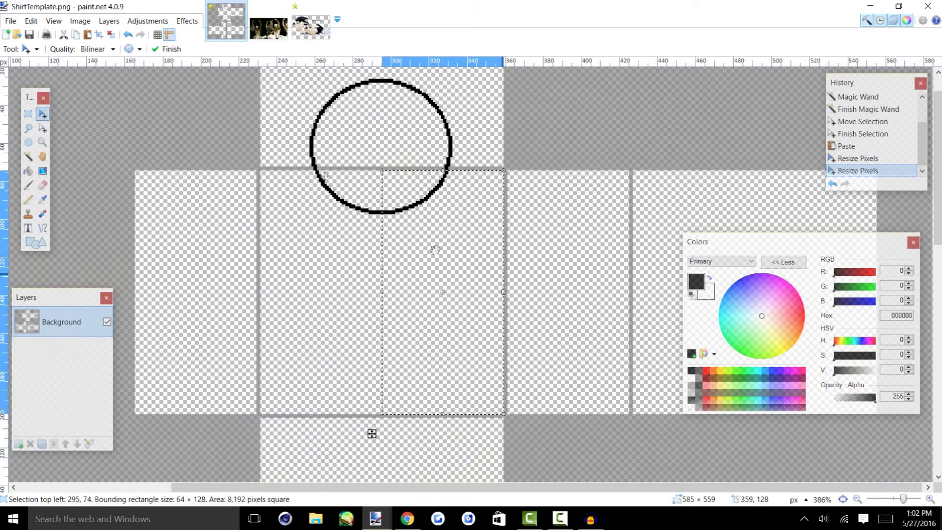
Switch to killer whale.png and inspect the orcas close up with the Zoom tool, returning to a view of the whole picture.
{"action": "left_click", "coordinate": [302, 13]}
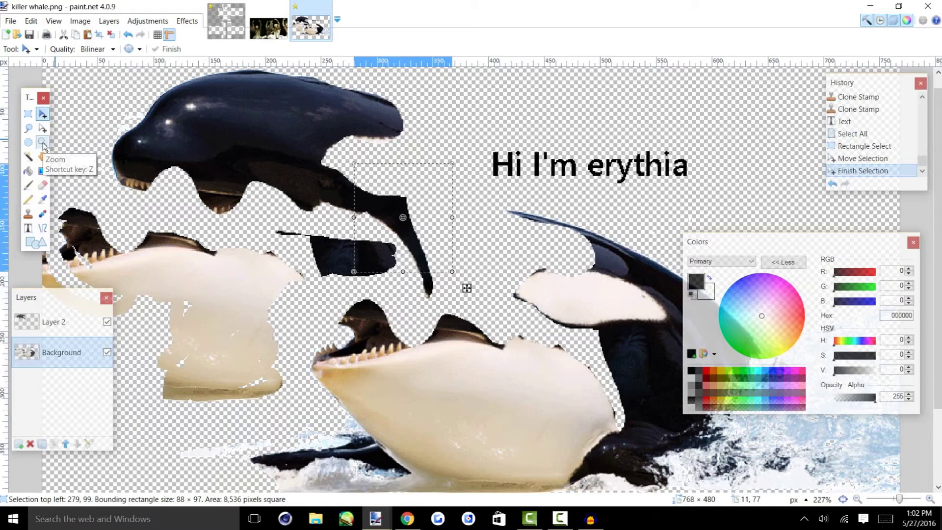
{"action": "left_click", "coordinate": [42, 142]}
{"action": "left_click", "coordinate": [422, 266]}
{"action": "left_click", "coordinate": [442, 221]}
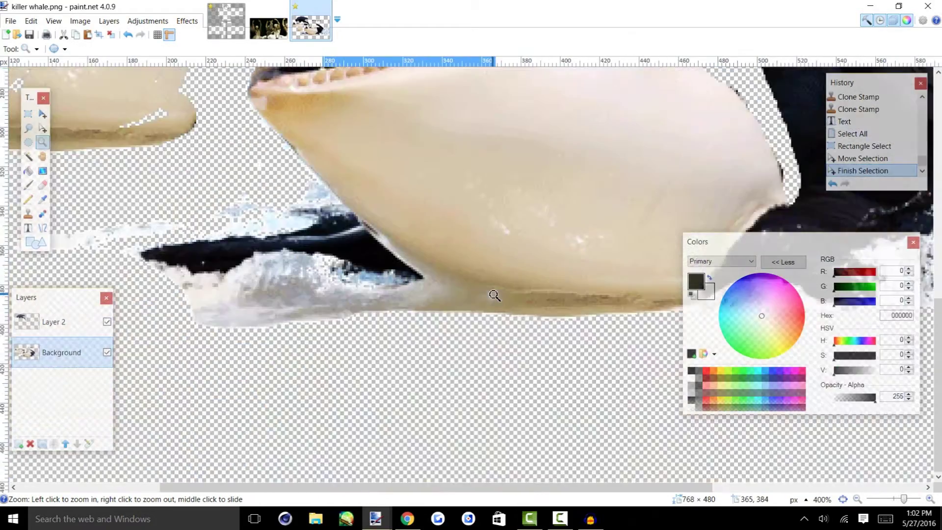
{"action": "left_click", "coordinate": [462, 176]}
{"action": "left_click", "coordinate": [464, 143]}
{"action": "left_click", "coordinate": [465, 139]}
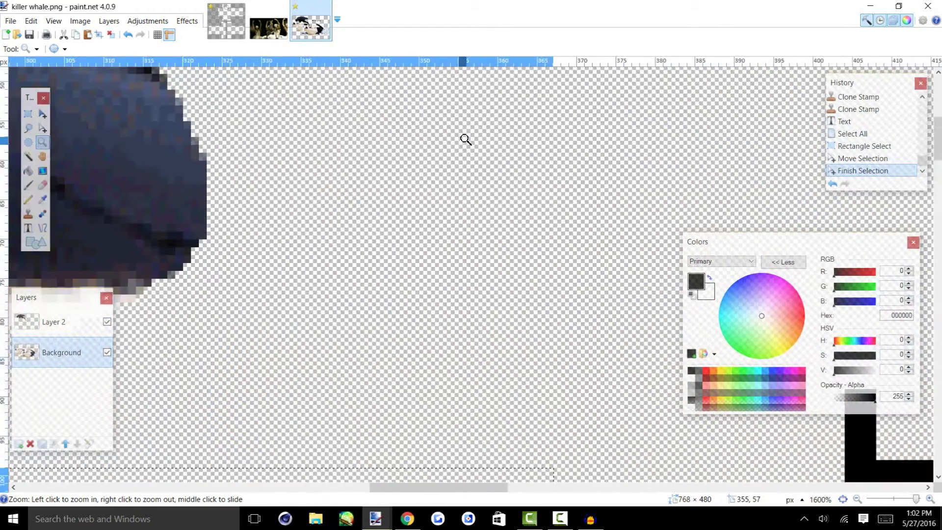
{"action": "left_click", "coordinate": [464, 139]}
{"action": "scroll", "coordinate": [396, 152], "scroll_direction": "down", "scroll_amount": 10}
{"action": "scroll", "coordinate": [396, 152], "scroll_direction": "up", "scroll_amount": 3}
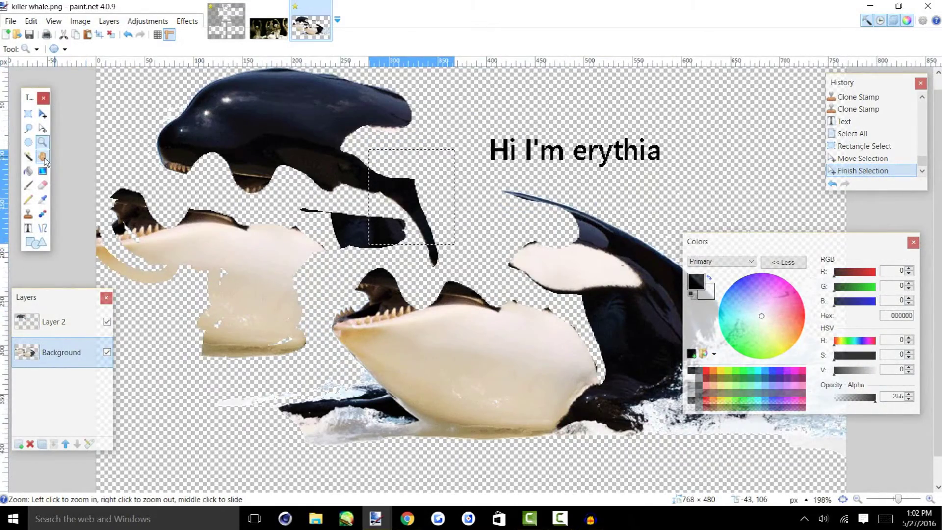
Move the view around the orca picture with the Pan tool.
{"action": "left_click", "coordinate": [42, 157]}
{"action": "left_click_drag", "start_coordinate": [511, 317], "coordinate": [511, 333]}
{"action": "left_click_drag", "start_coordinate": [499, 209], "coordinate": [265, 203]}
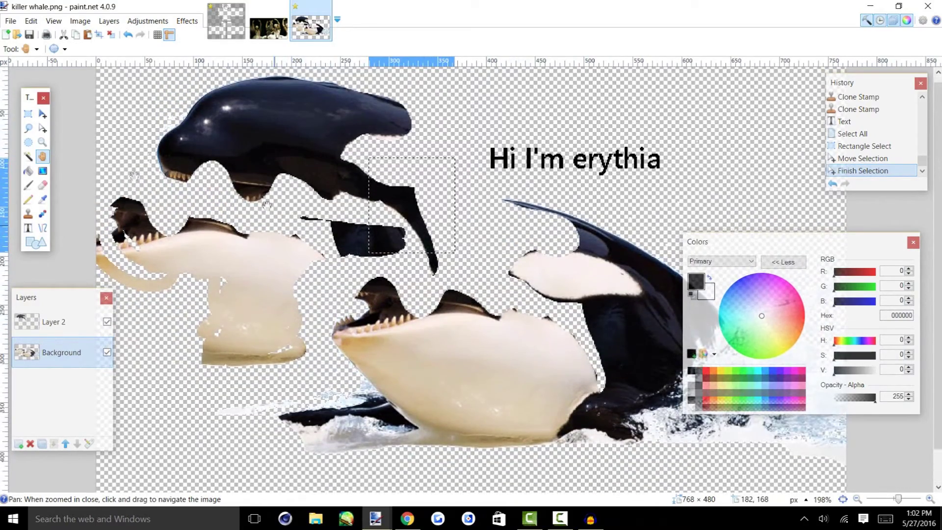
Choose the Gradient tool and deselect the rectangular area over the upper orca's tail.
{"action": "left_click", "coordinate": [43, 172]}
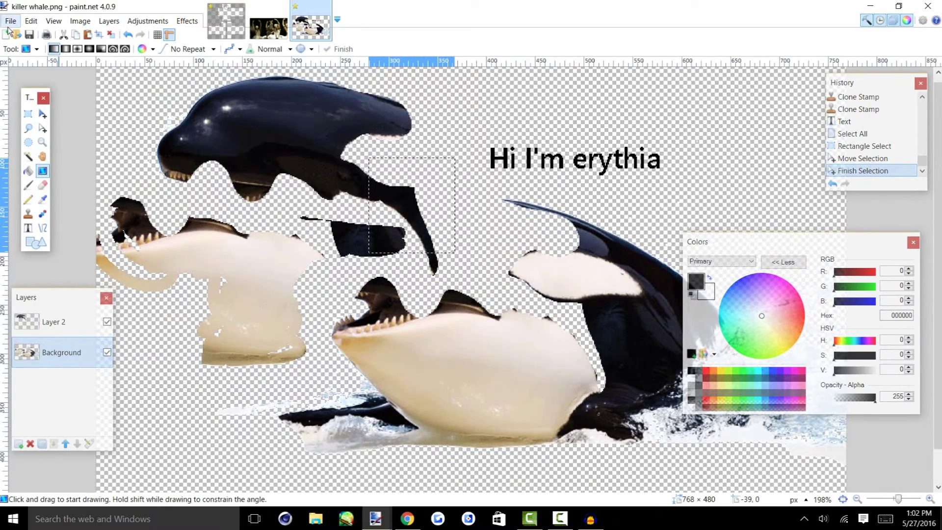
{"action": "left_click", "coordinate": [10, 22]}
{"action": "mouse_move", "coordinate": [79, 24]}
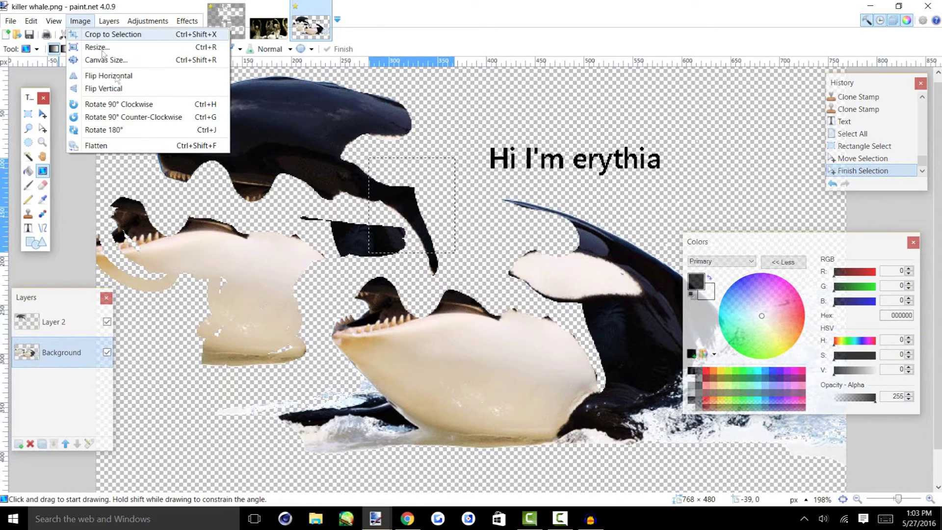
{"action": "left_click", "coordinate": [54, 21]}
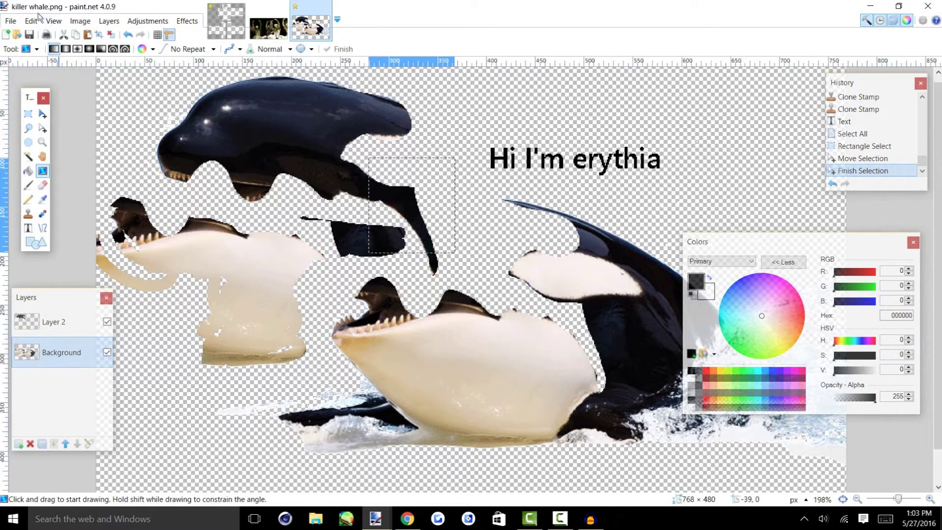
{"action": "left_click", "coordinate": [31, 21]}
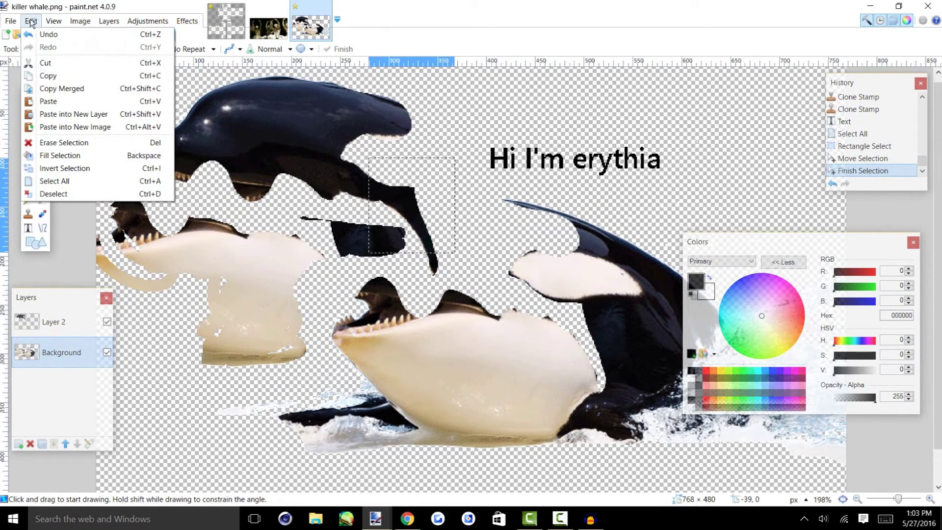
{"action": "left_click", "coordinate": [59, 194]}
Try a black-to-white gradient about 226 px long on the Background layer, cycling through the linear, reflected, radial, conical and both spiral types.
{"action": "left_click_drag", "start_coordinate": [558, 256], "coordinate": [621, 232]}
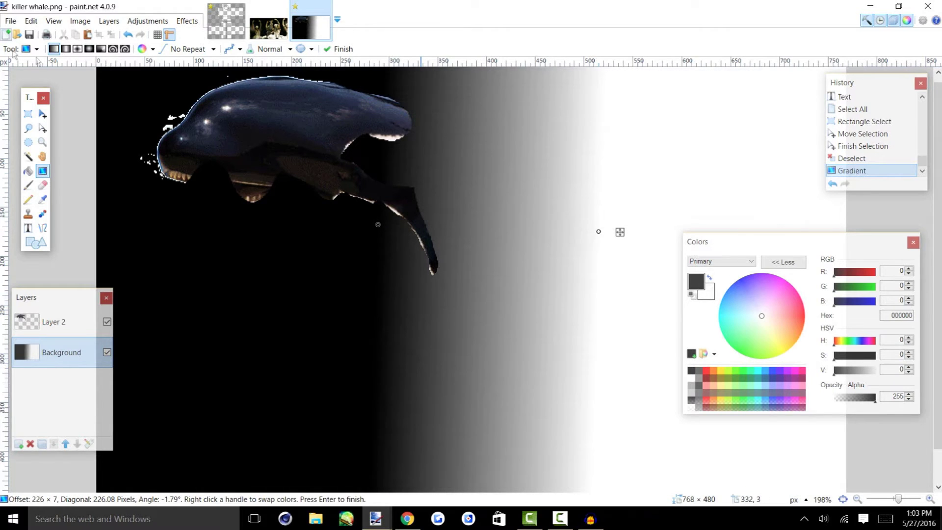
{"action": "left_click", "coordinate": [66, 49]}
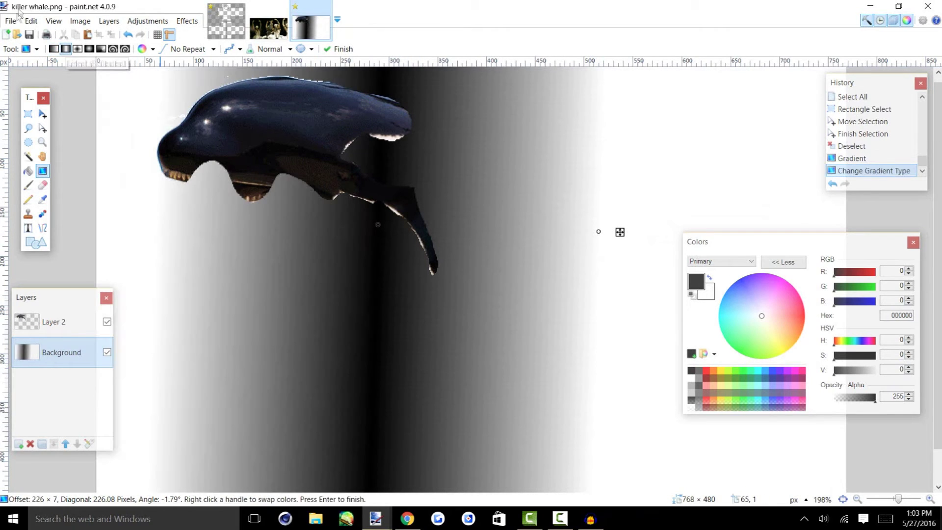
{"action": "left_click", "coordinate": [78, 50]}
{"action": "left_click", "coordinate": [89, 50]}
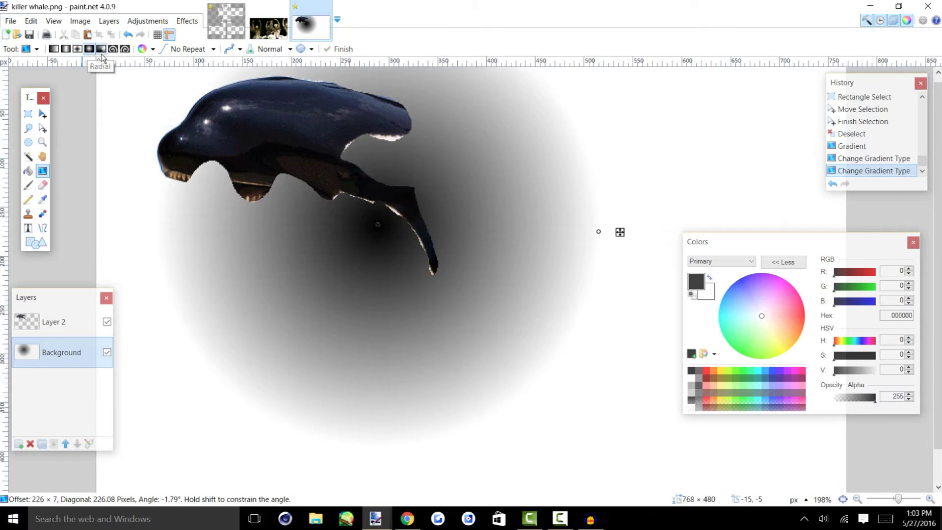
{"action": "left_click", "coordinate": [102, 49]}
{"action": "left_click", "coordinate": [113, 49]}
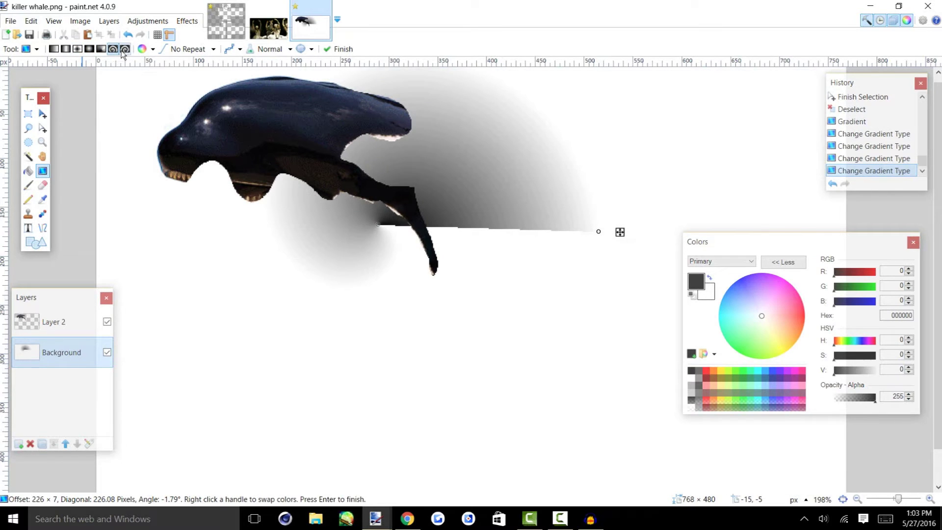
{"action": "left_click", "coordinate": [124, 49]}
Try moving the spiral gradient's start point closer to its end point, and undo all gradient changes on the Background layer.
{"action": "left_click_drag", "start_coordinate": [381, 226], "coordinate": [533, 139]}
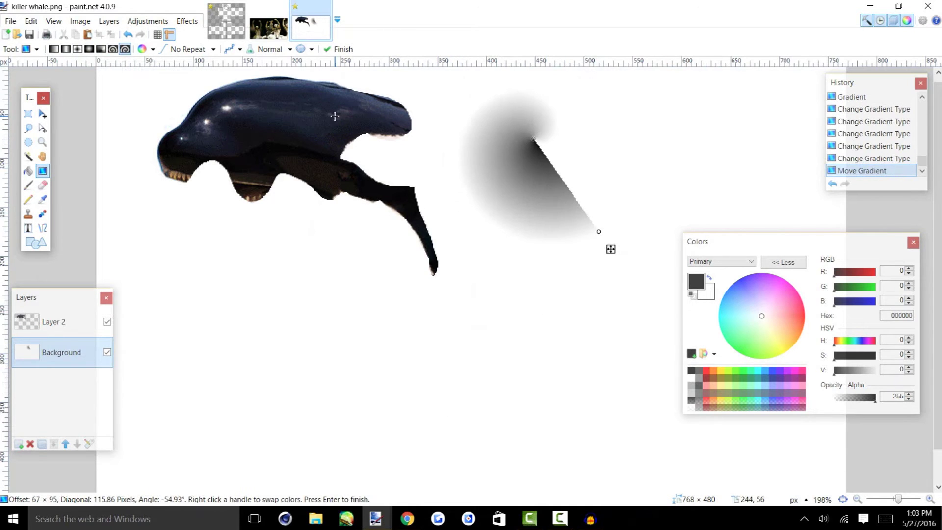
{"action": "key", "text": "ctrl+z"}
{"action": "key", "text": "ctrl+z"}
{"action": "key", "text": "ctrl+z"}
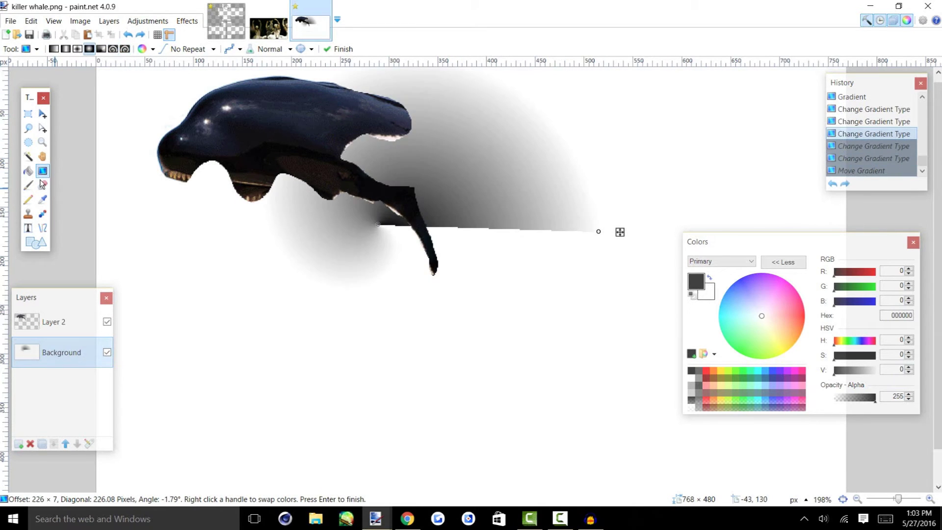
{"action": "key", "text": "ctrl+z"}
{"action": "key", "text": "ctrl+z"}
{"action": "key", "text": "ctrl+z"}
{"action": "key", "text": "ctrl+z"}
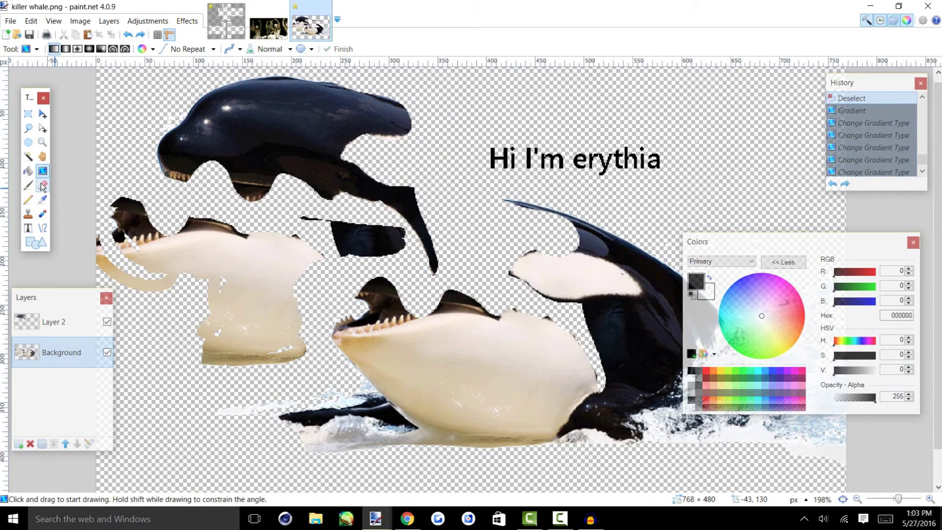
Set the Eraser's brush width to 15 and erase a downward arrow shape from the lower orca's body on the Background layer.
{"action": "left_click", "coordinate": [43, 185]}
{"action": "left_click", "coordinate": [126, 49]}
{"action": "left_click", "coordinate": [116, 185]}
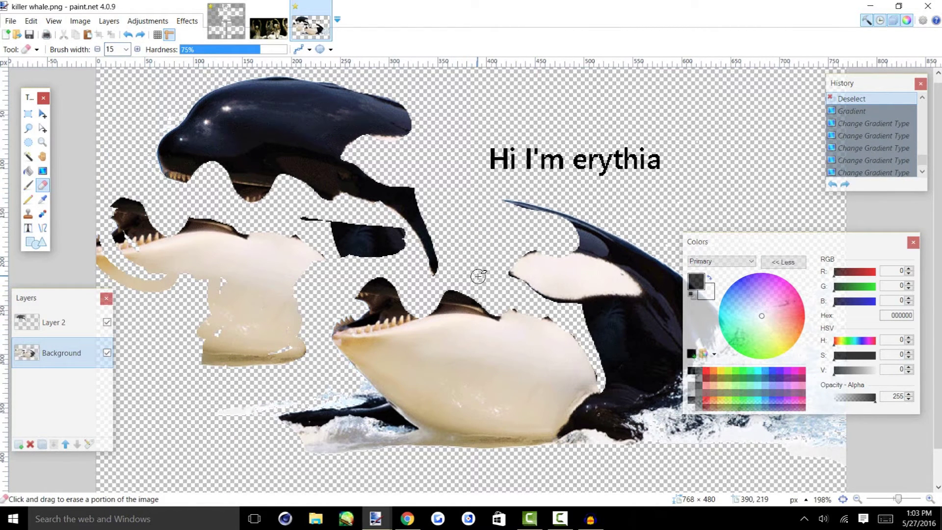
{"action": "left_click_drag", "start_coordinate": [481, 261], "coordinate": [493, 371]}
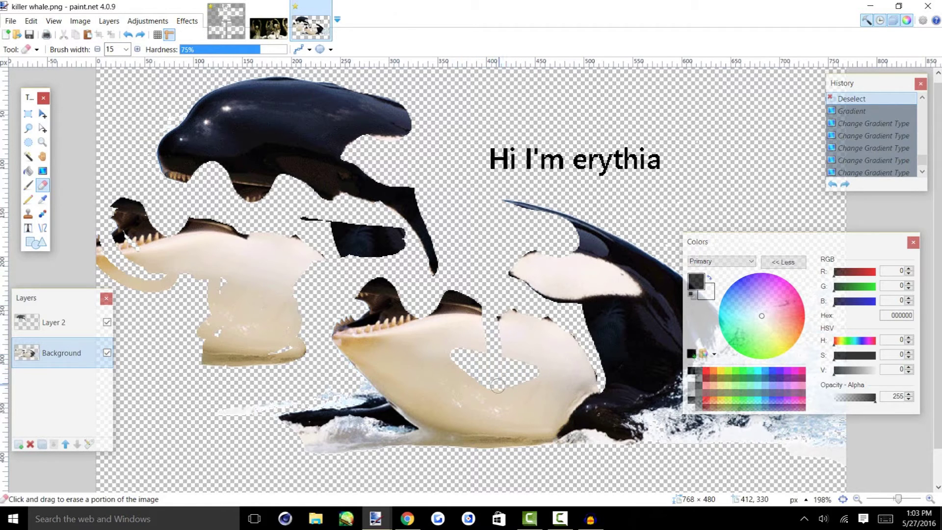
Make Layer 2 active and erase a smiley face with two eyes and a curved mouth from the upper orca.
{"action": "left_click", "coordinate": [246, 146]}
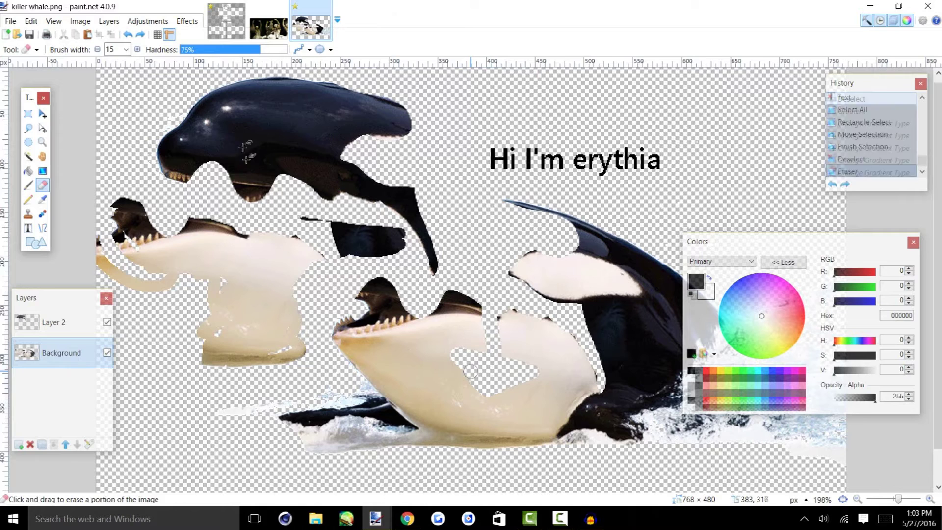
{"action": "left_click", "coordinate": [54, 323]}
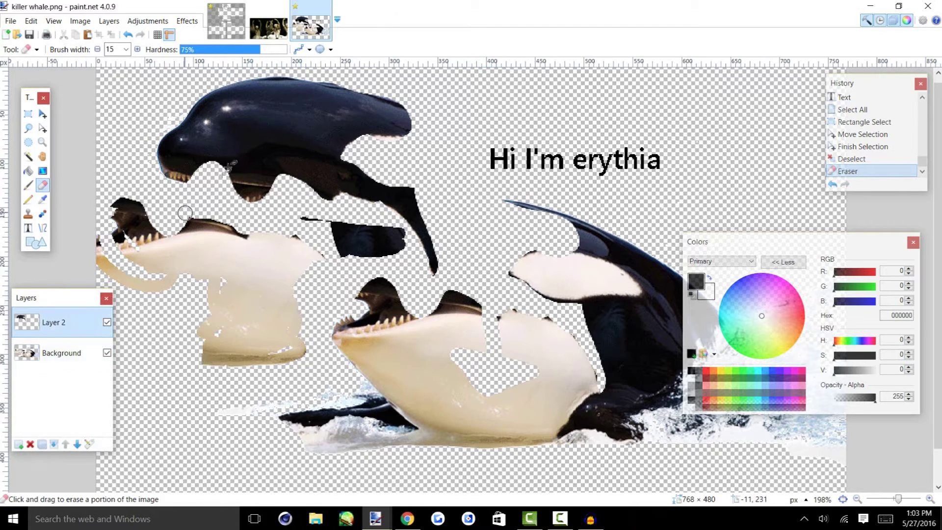
{"action": "left_click_drag", "start_coordinate": [244, 118], "coordinate": [298, 147]}
{"action": "left_click", "coordinate": [255, 97]}
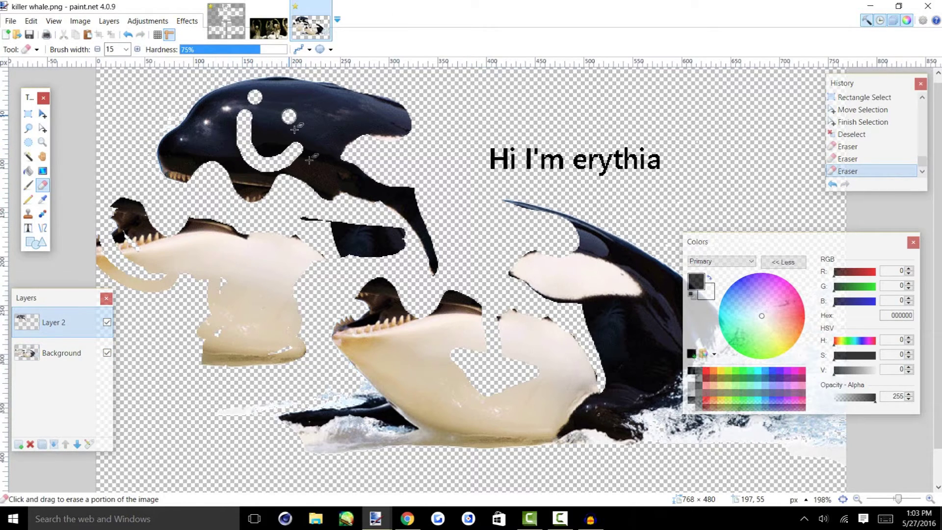
Sample colors from the upper orca with the Color Picker, ending with the dark blue 313347 from its fin as primary.
{"action": "left_click", "coordinate": [43, 199]}
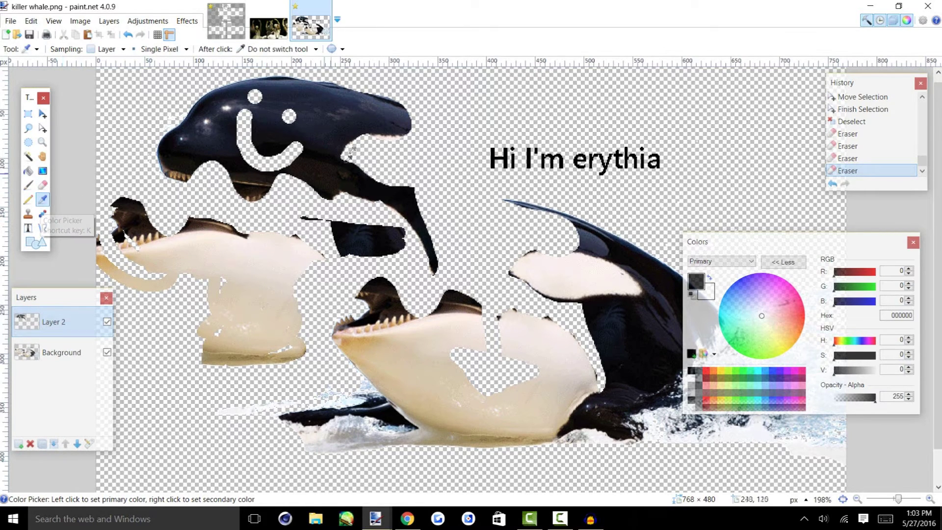
{"action": "scroll", "coordinate": [327, 137], "scroll_direction": "up", "scroll_amount": 1}
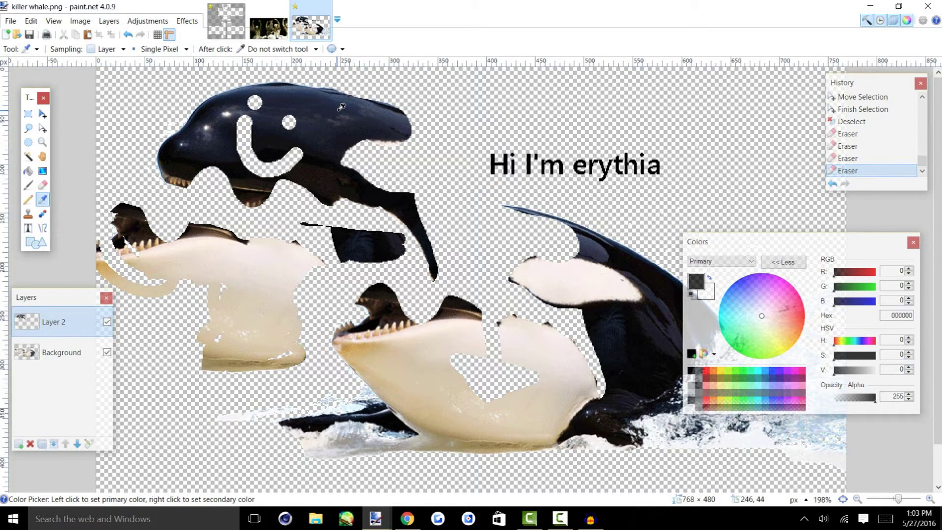
{"action": "left_click", "coordinate": [351, 94]}
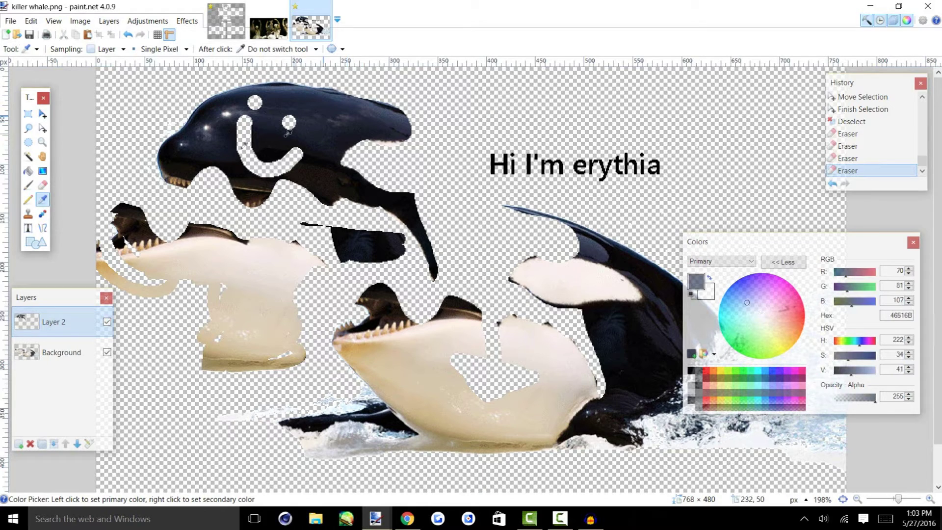
{"action": "left_click", "coordinate": [392, 118]}
Paint an irregular dark blue extension from the upper orca's fin with brush width 15, and try the Recolor tool on its back.
{"action": "left_click", "coordinate": [30, 185]}
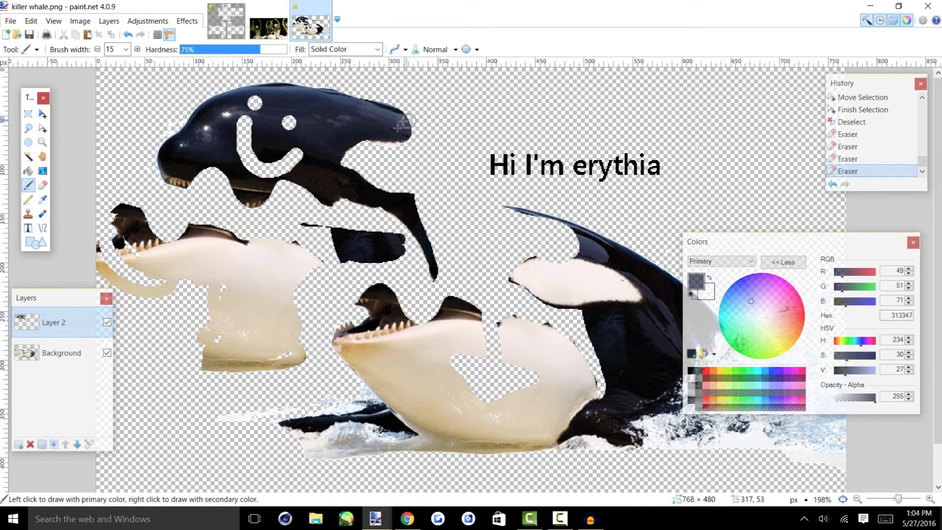
{"action": "mouse_move", "coordinate": [411, 131]}
{"action": "left_mouse_down"}
{"action": "mouse_move", "coordinate": [425, 155]}
{"action": "mouse_move", "coordinate": [462, 164]}
{"action": "left_mouse_up"}
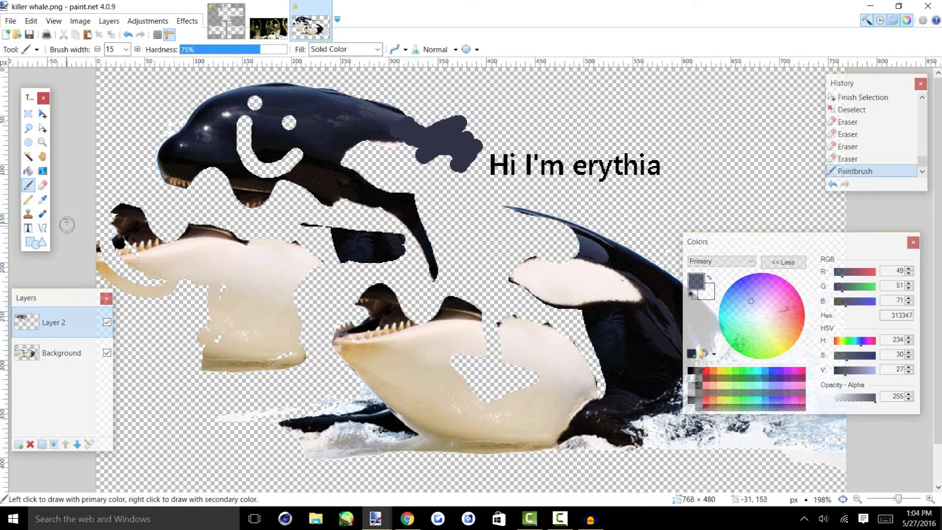
{"action": "left_click", "coordinate": [42, 213]}
{"action": "left_click", "coordinate": [349, 121]}
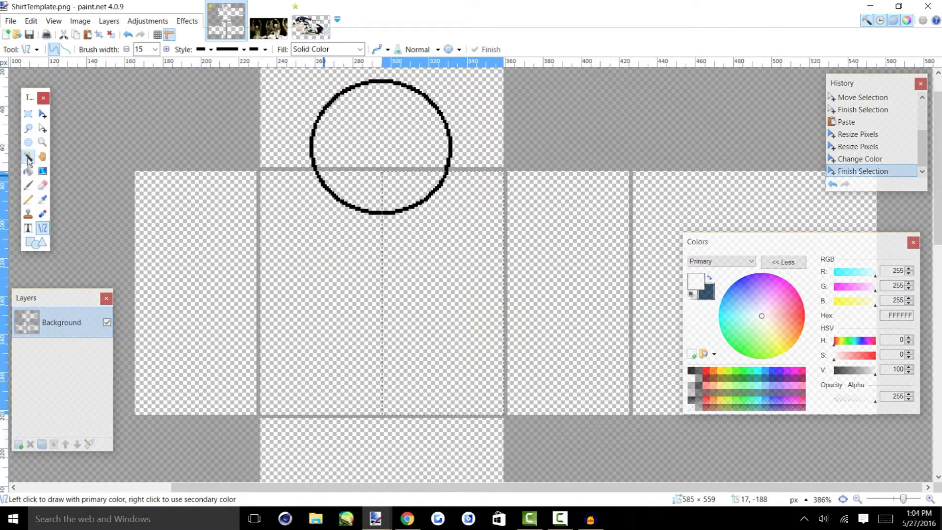
Select the panel beside the torso with the Magic Wand and move the selection outline onto the left half of the torso's front.
{"action": "left_click", "coordinate": [28, 157]}
{"action": "left_click", "coordinate": [259, 297]}
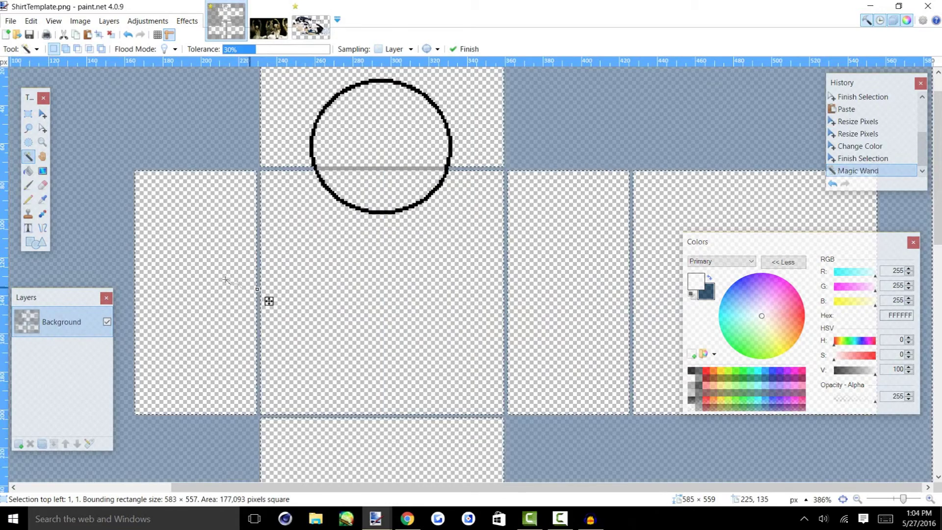
{"action": "left_click", "coordinate": [236, 289]}
{"action": "left_click", "coordinate": [42, 128]}
{"action": "left_click_drag", "start_coordinate": [150, 215], "coordinate": [275, 215]}
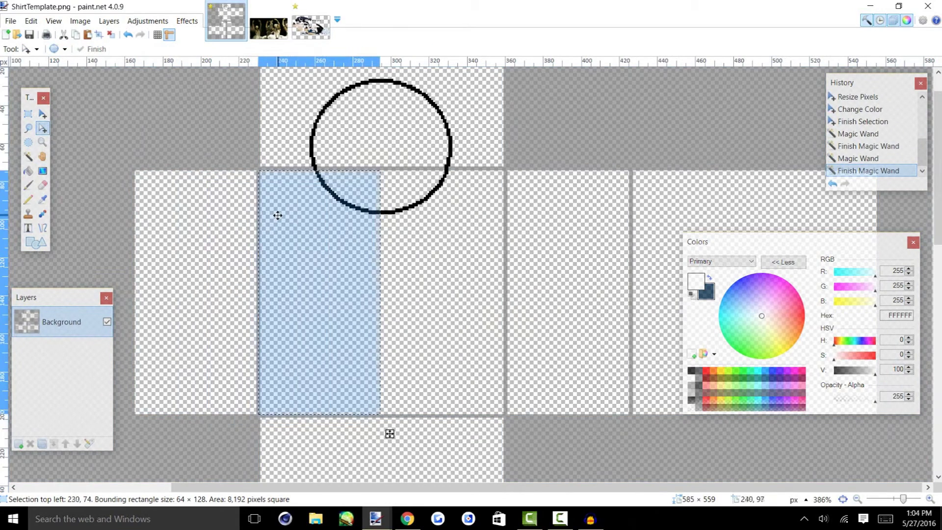
Draw a black line about 63 px long up from the torso's left edge and set its brush width to 2.
{"action": "left_click", "coordinate": [42, 227]}
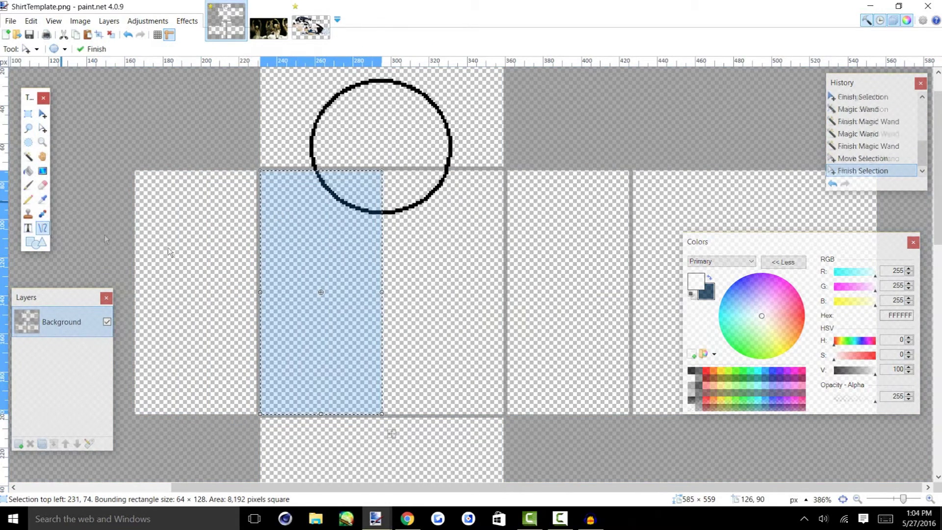
{"action": "left_click", "coordinate": [691, 371]}
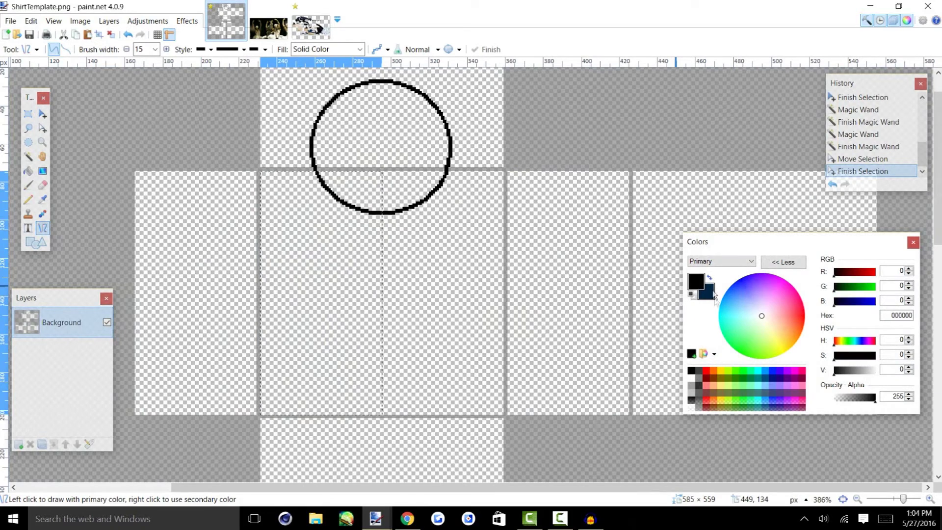
{"action": "scroll", "coordinate": [266, 276], "scroll_direction": "up", "scroll_amount": 1}
{"action": "mouse_move", "coordinate": [255, 260]}
{"action": "left_mouse_down"}
{"action": "mouse_move", "coordinate": [291, 228]}
{"action": "mouse_move", "coordinate": [285, 123]}
{"action": "left_mouse_up"}
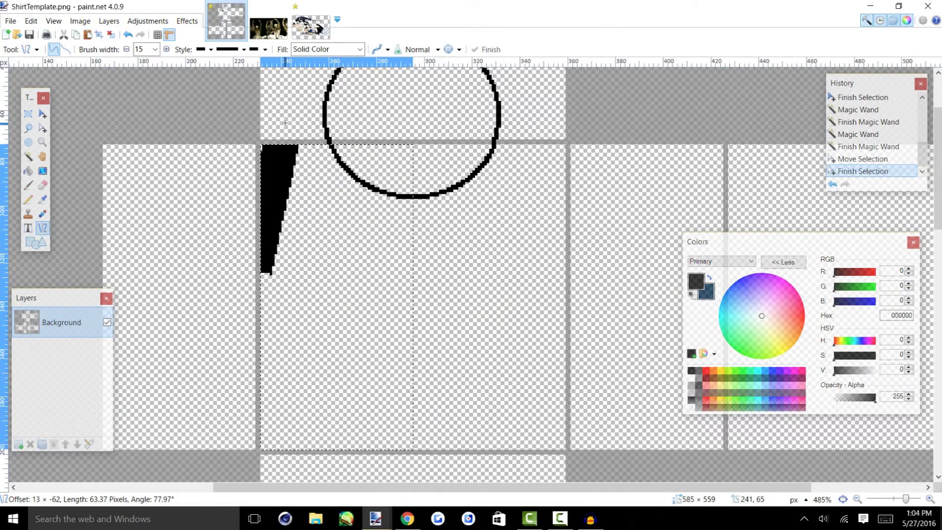
{"action": "left_click", "coordinate": [155, 50]}
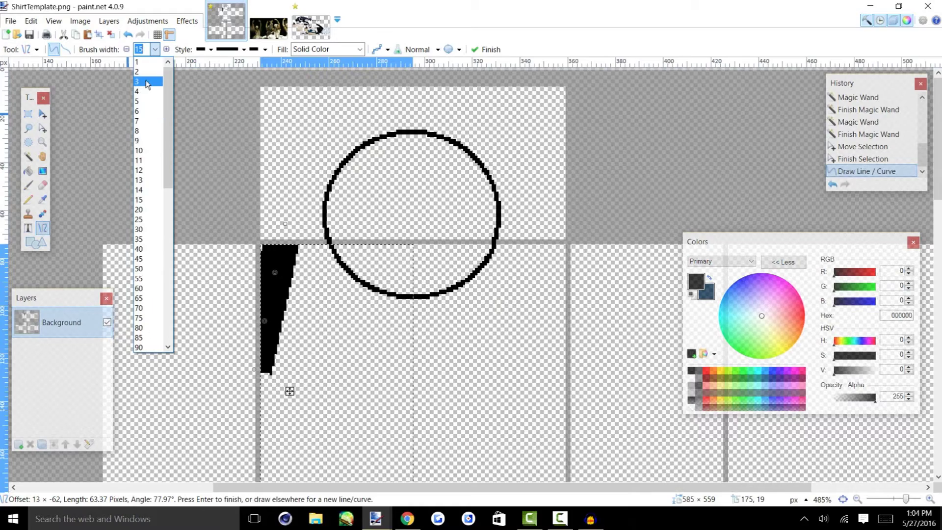
{"action": "left_click", "coordinate": [150, 72]}
Bend the line into an armhole curve spanning about 23 × 82 px at the torso's left edge, finish it, and paste the copied pixels.
{"action": "scroll", "coordinate": [228, 149], "scroll_direction": "down", "scroll_amount": 2}
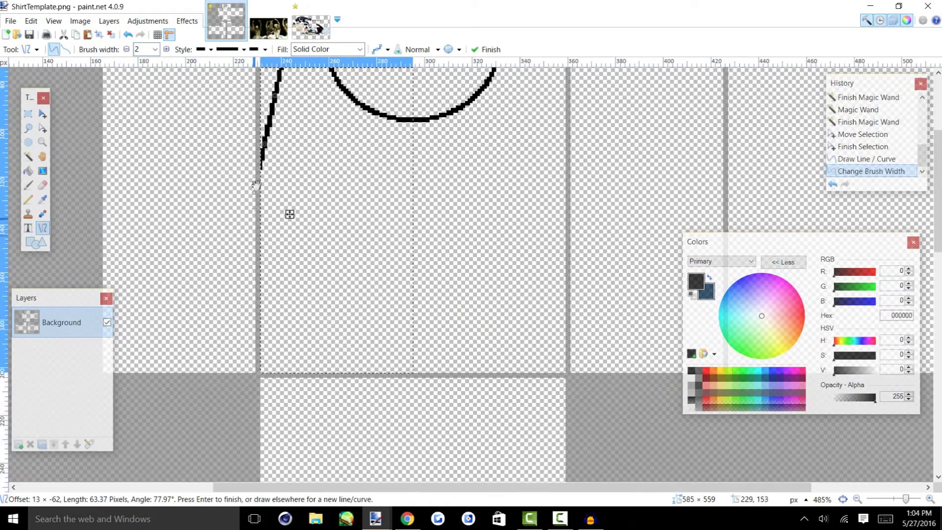
{"action": "scroll", "coordinate": [227, 149], "scroll_direction": "up", "scroll_amount": 2}
{"action": "left_click_drag", "start_coordinate": [255, 258], "coordinate": [255, 281]}
{"action": "left_click_drag", "start_coordinate": [323, 301], "coordinate": [330, 260]}
{"action": "left_click_drag", "start_coordinate": [300, 126], "coordinate": [353, 129]}
{"action": "scroll", "coordinate": [336, 163], "scroll_direction": "up", "scroll_amount": 3}
{"action": "scroll", "coordinate": [352, 129], "scroll_direction": "down", "scroll_amount": 3}
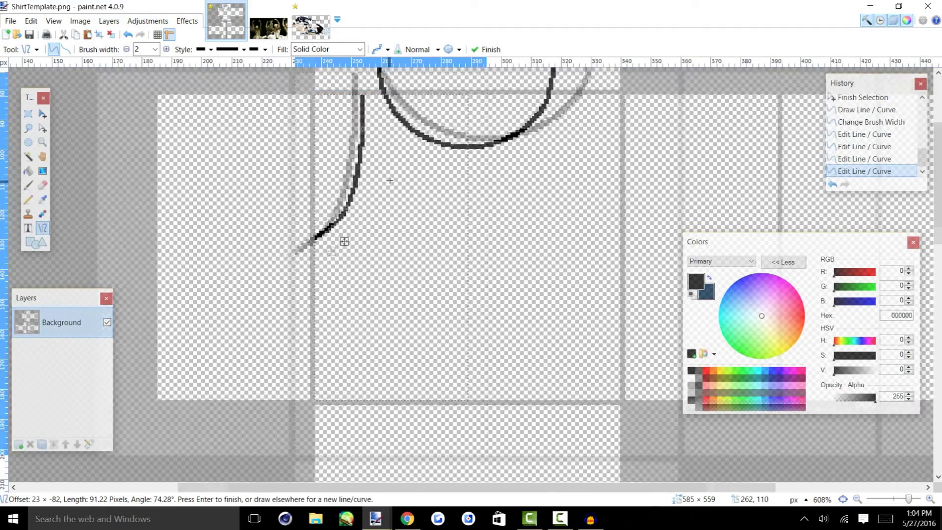
{"action": "key", "text": "Return"}
{"action": "key", "text": "ctrl+v"}
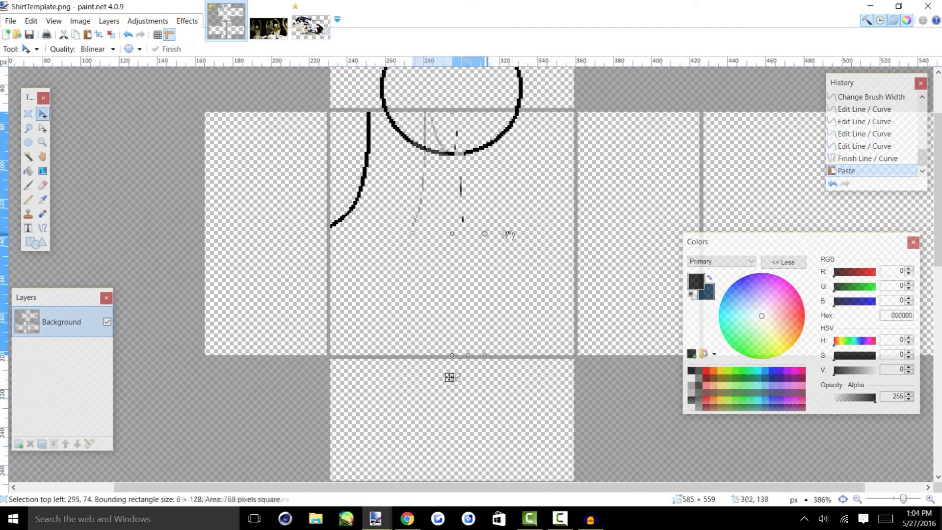
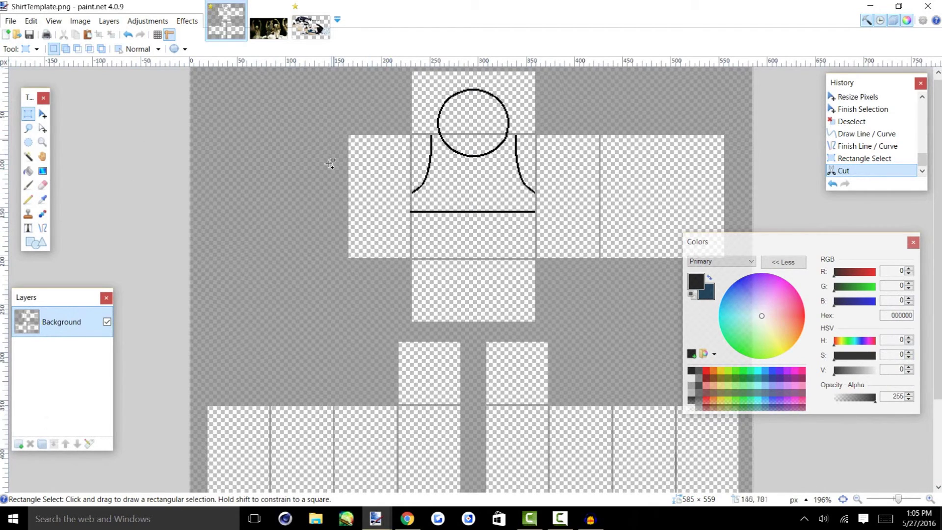
{"action": "scroll", "coordinate": [327, 162], "scroll_direction": "down", "scroll_amount": 5}
{"action": "scroll", "coordinate": [357, 173], "scroll_direction": "up", "scroll_amount": 5}
{"action": "scroll", "coordinate": [358, 173], "scroll_direction": "down", "scroll_amount": 2}
{"action": "scroll", "coordinate": [367, 166], "scroll_direction": "up", "scroll_amount": 2}
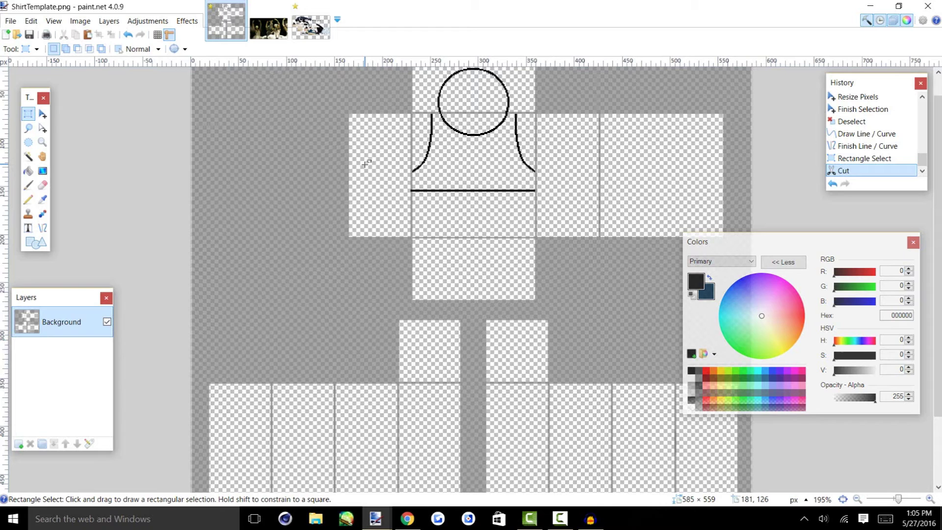
Open "99 Problems + adidas shoes + light wash jeans + ext bl.pdn" from the Clothing folder.
{"action": "left_click", "coordinate": [10, 21]}
{"action": "left_click", "coordinate": [38, 48]}
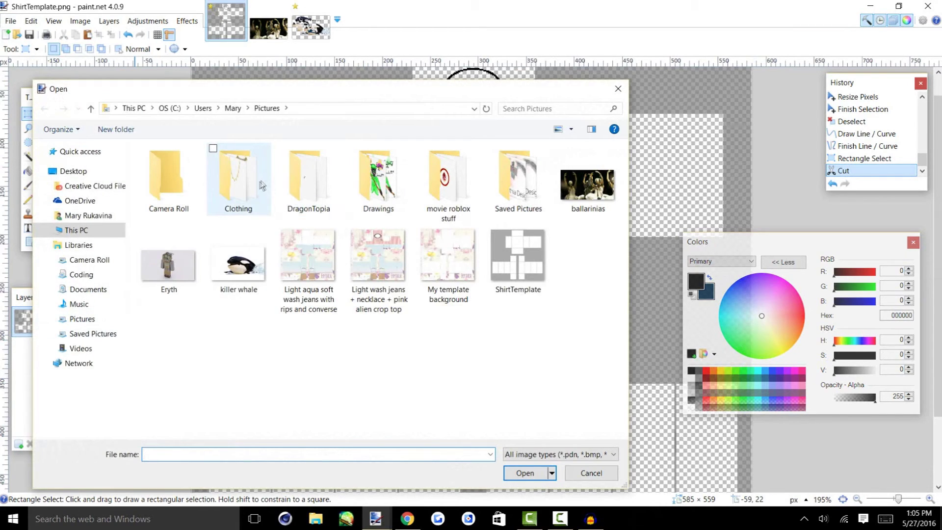
{"action": "double_click", "coordinate": [260, 186]}
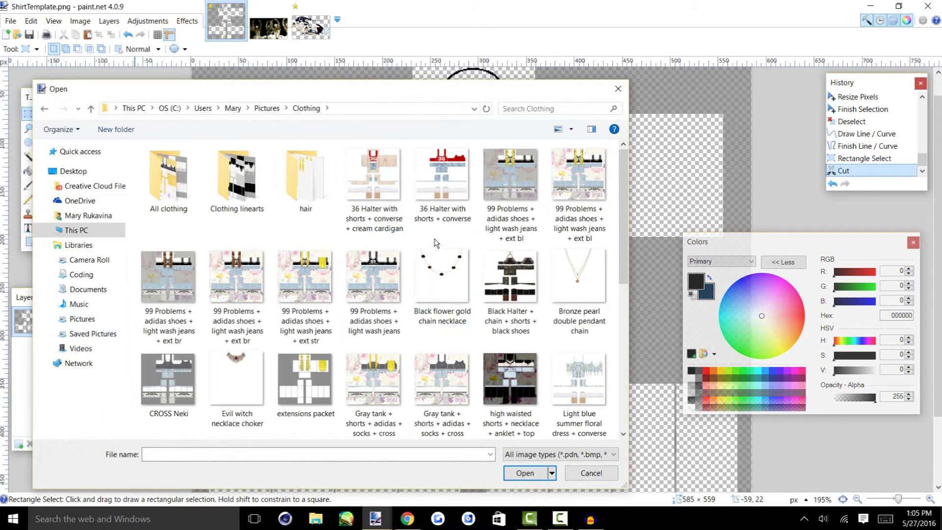
{"action": "left_click", "coordinate": [607, 455]}
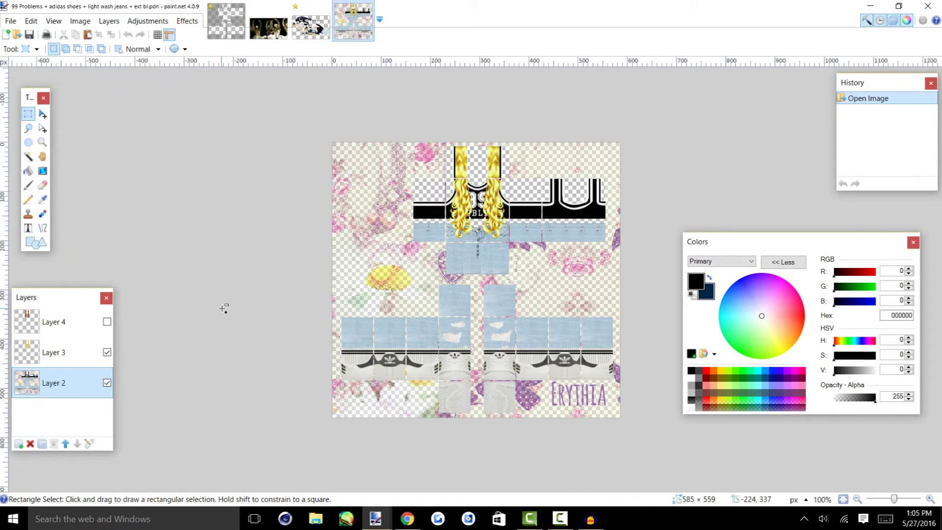
Copy all of Layer 2 from the 99 Problems picture, paste it onto the Background layer of ShirtTemplate.png, and deselect it.
{"action": "key", "text": "ctrl+a"}
{"action": "left_click", "coordinate": [225, 21]}
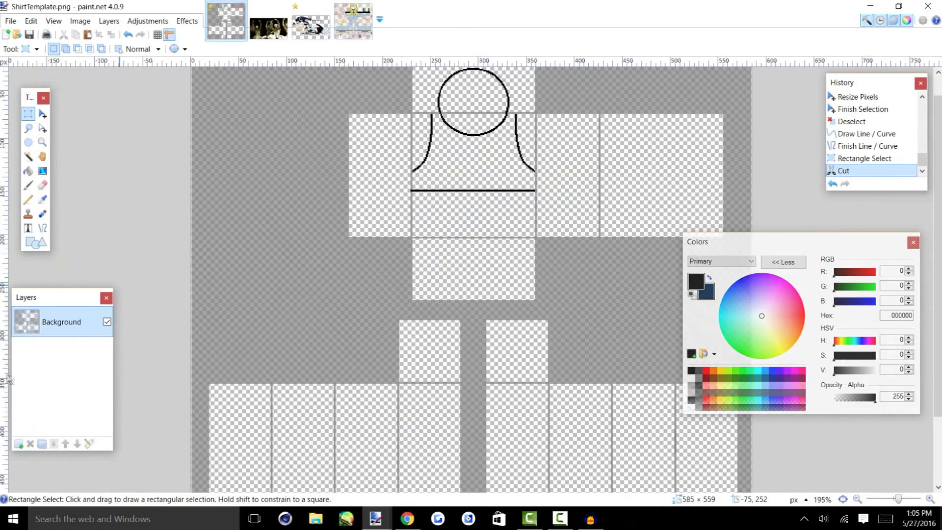
{"action": "key", "text": "ctrl+v"}
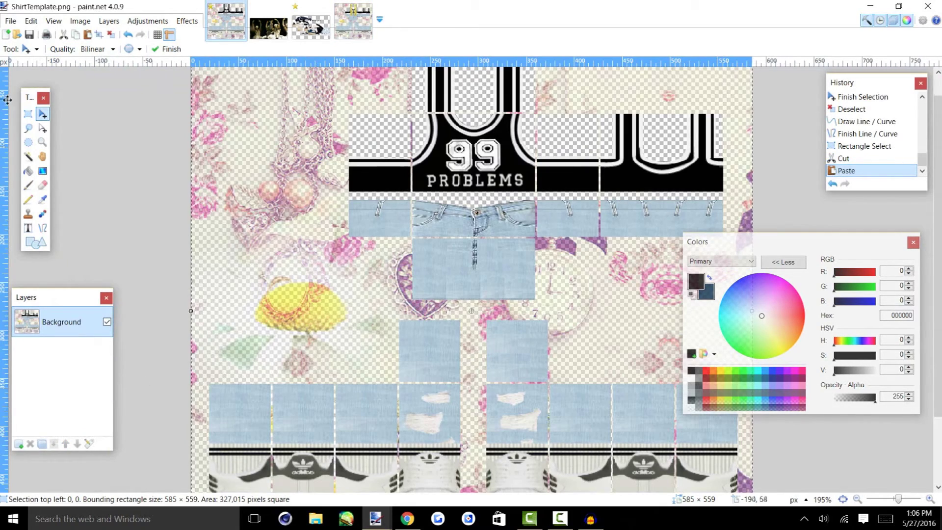
{"action": "left_click", "coordinate": [28, 113]}
{"action": "key", "text": "ctrl+d"}
{"action": "key", "text": "ctrl+b"}
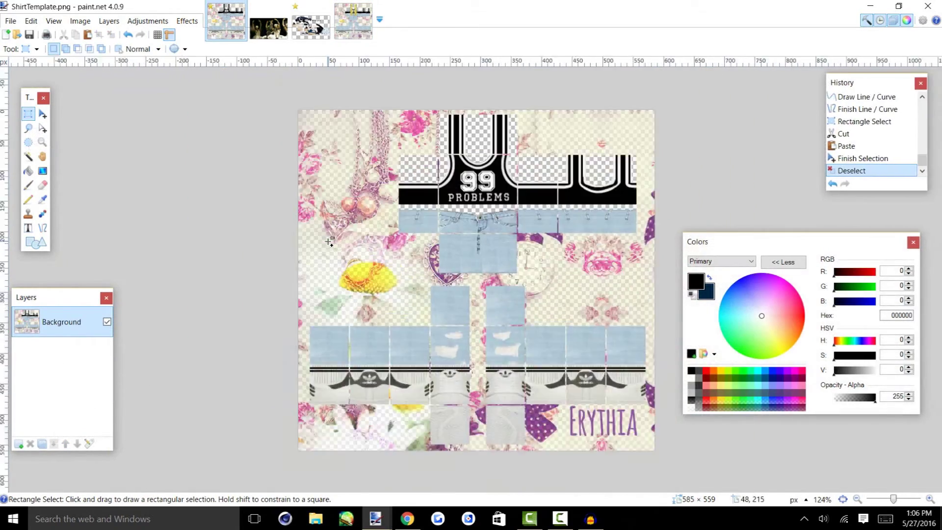
{"action": "scroll", "coordinate": [329, 242], "scroll_direction": "up", "scroll_amount": 4}
{"action": "scroll", "coordinate": [382, 175], "scroll_direction": "down", "scroll_amount": 6}
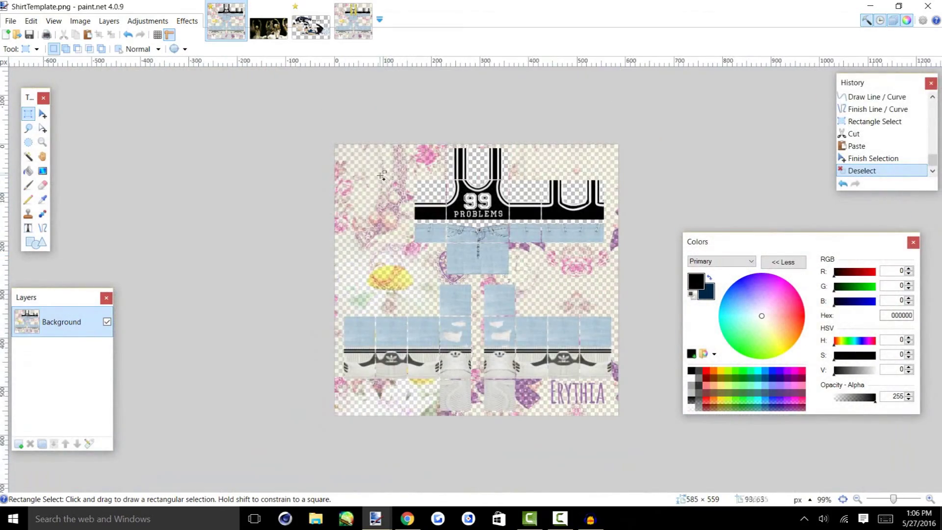
{"action": "scroll", "coordinate": [381, 175], "scroll_direction": "up", "scroll_amount": 5}
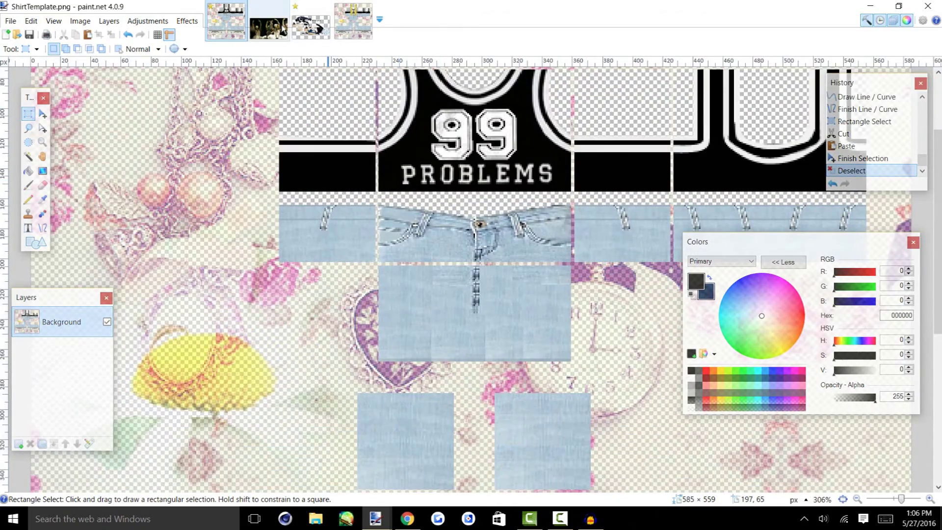
Copy the blonde hair from Layer 3 of the 99 Problems picture, paste it onto a new layer in ShirtTemplate.png, and deselect it.
{"action": "left_click", "coordinate": [348, 22]}
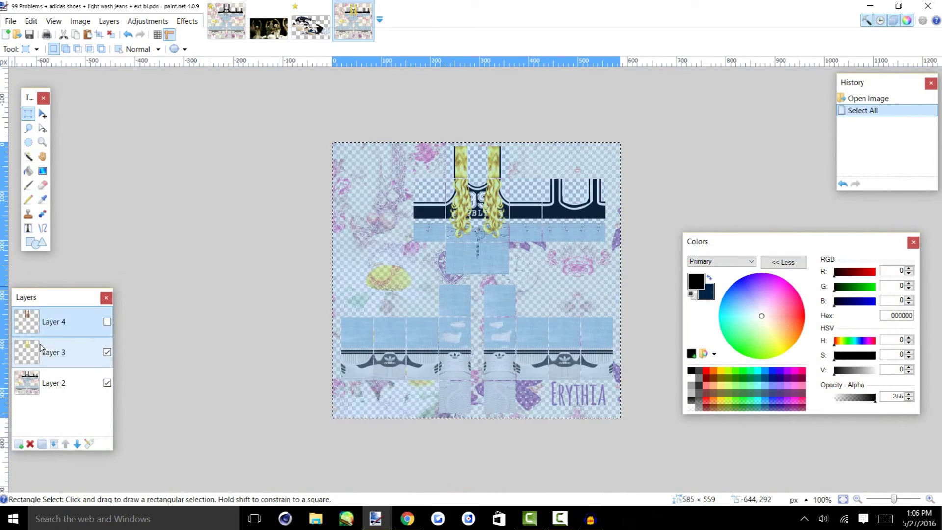
{"action": "left_click", "coordinate": [41, 352]}
{"action": "left_click", "coordinate": [226, 21]}
{"action": "left_click", "coordinate": [18, 445]}
{"action": "key", "text": "ctrl+v"}
{"action": "left_click", "coordinate": [28, 113]}
{"action": "key", "text": "ctrl+d"}
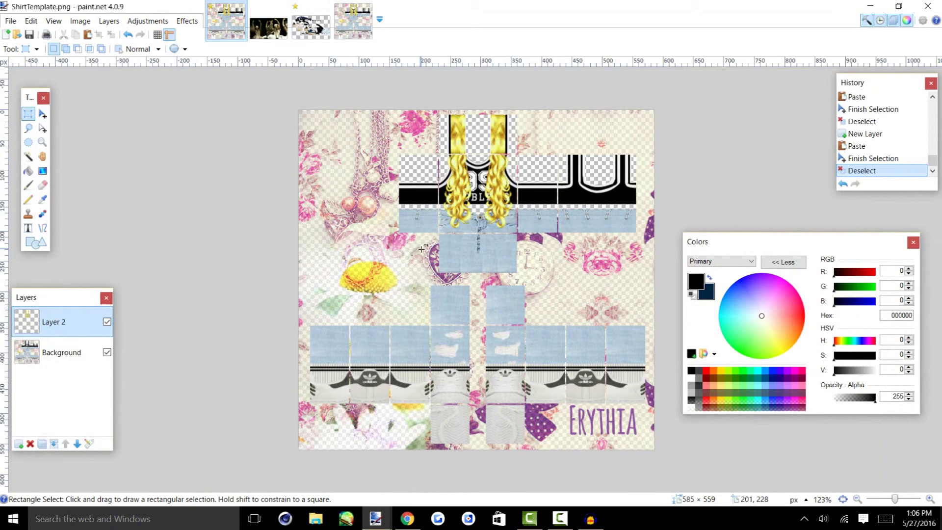
Try moving the whole hair layer down and to the left of the shirt, and undo the move.
{"action": "left_click", "coordinate": [43, 114]}
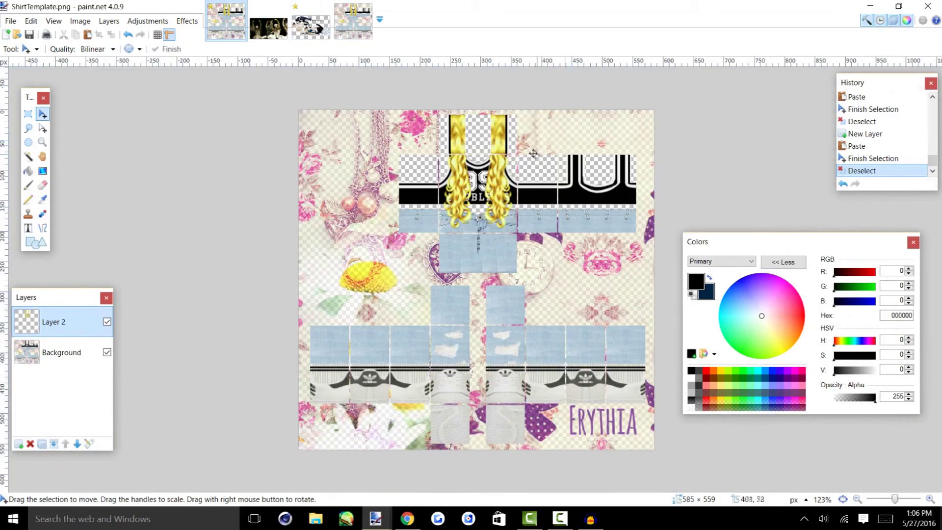
{"action": "scroll", "coordinate": [534, 153], "scroll_direction": "up", "scroll_amount": 5}
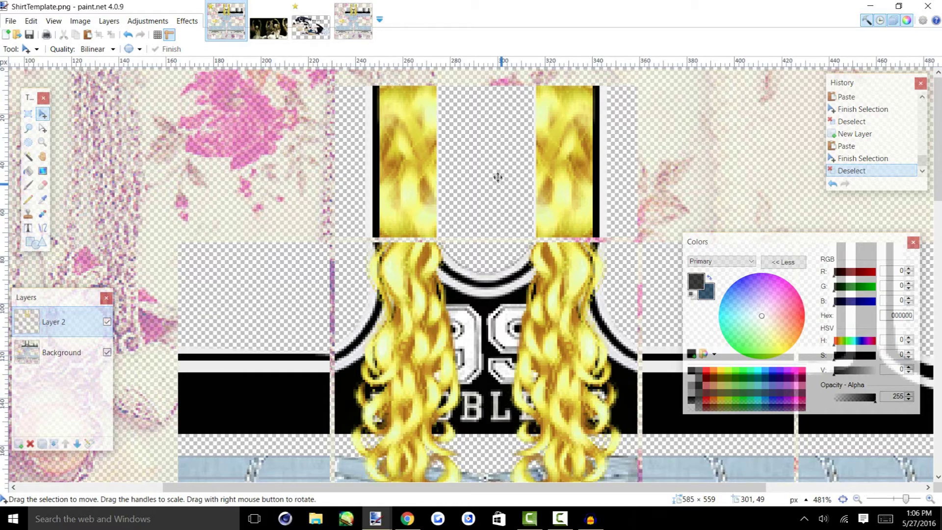
{"action": "scroll", "coordinate": [498, 177], "scroll_direction": "down", "scroll_amount": 5}
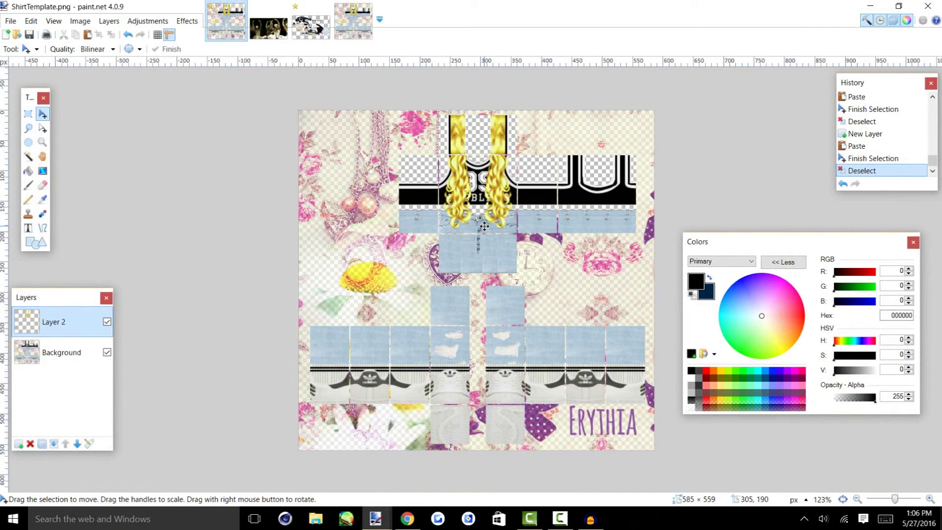
{"action": "key", "text": "ctrl+a"}
{"action": "left_click_drag", "start_coordinate": [517, 134], "coordinate": [438, 196]}
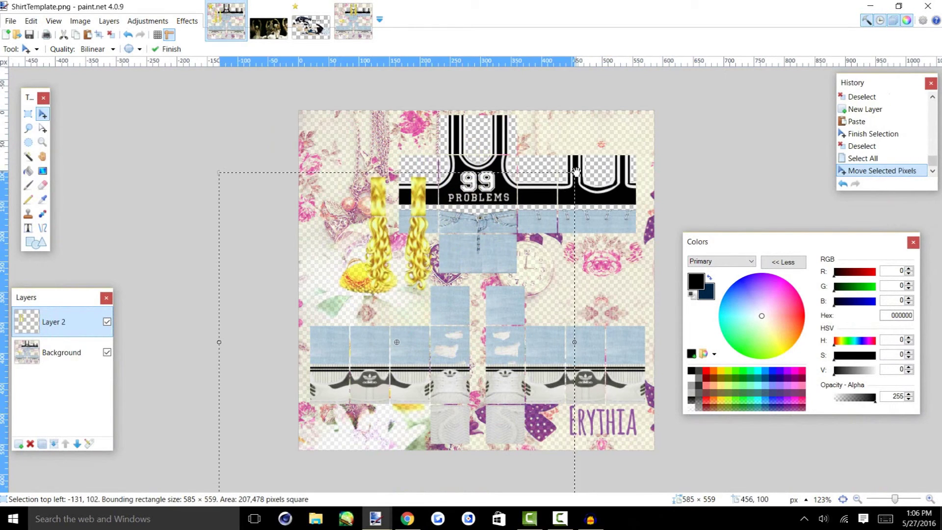
{"action": "key", "text": "ctrl+z"}
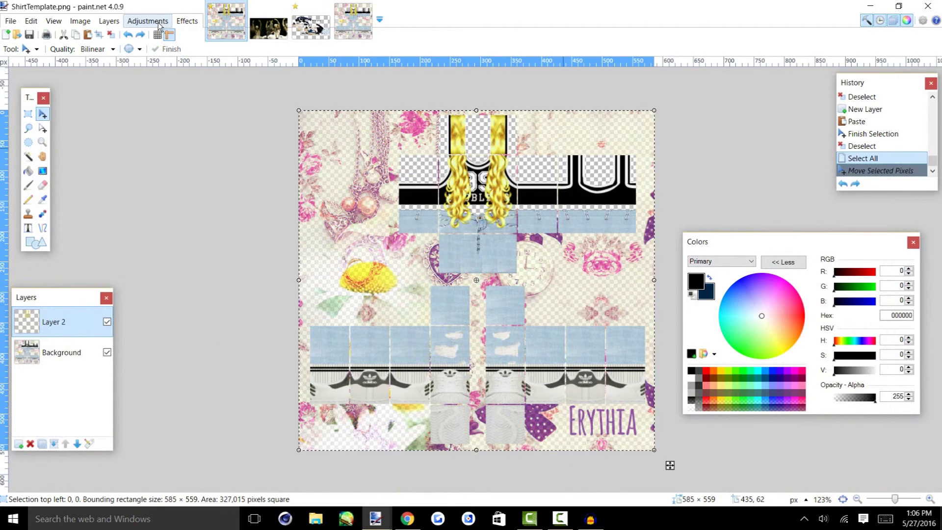
Try recoloring the hair on Layer 2 to blue with the Hue / Saturation adjustment, and cancel it.
{"action": "left_click", "coordinate": [148, 21]}
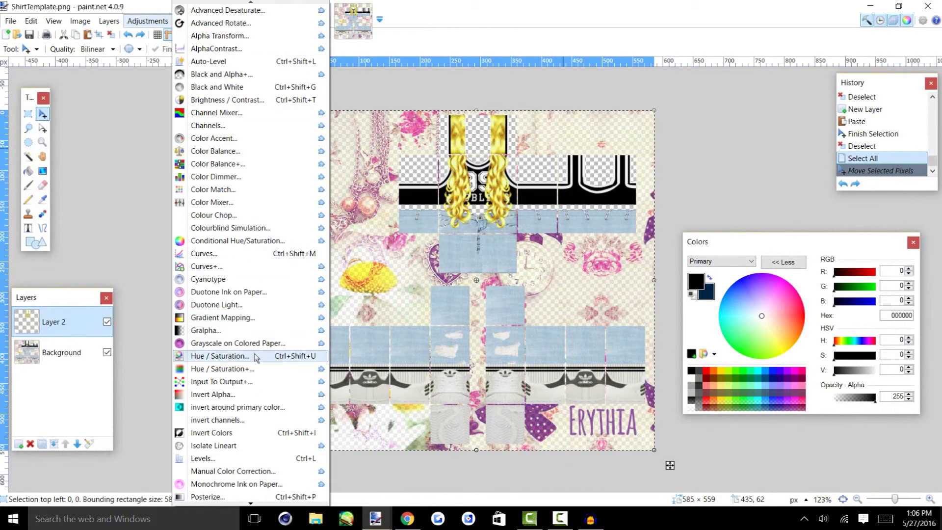
{"action": "left_click", "coordinate": [221, 355]}
{"action": "left_click_drag", "start_coordinate": [489, 202], "coordinate": [159, 180]}
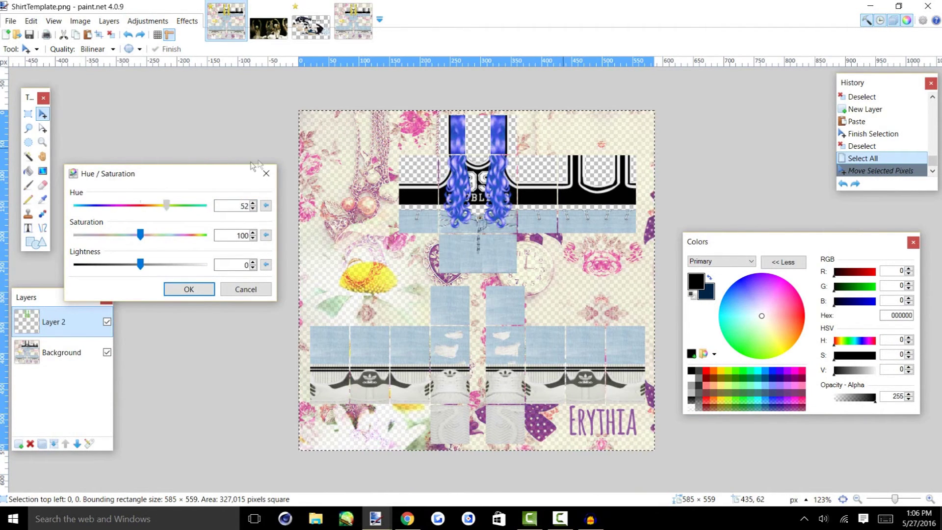
{"action": "left_click", "coordinate": [246, 289]}
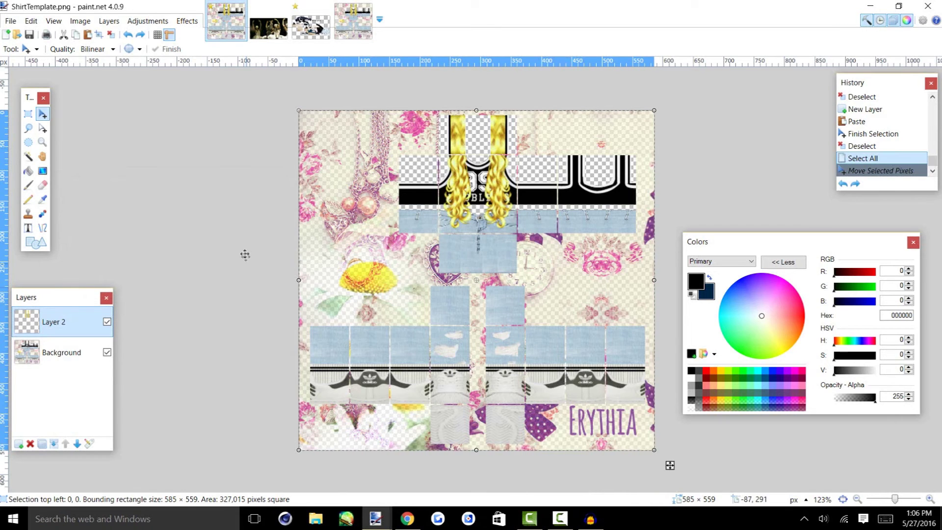
View the 99 Problems picture, return to ShirtTemplate.png, and try merging the Hair layer down into Clothes.
{"action": "left_click", "coordinate": [363, 30]}
{"action": "left_click", "coordinate": [231, 24]}
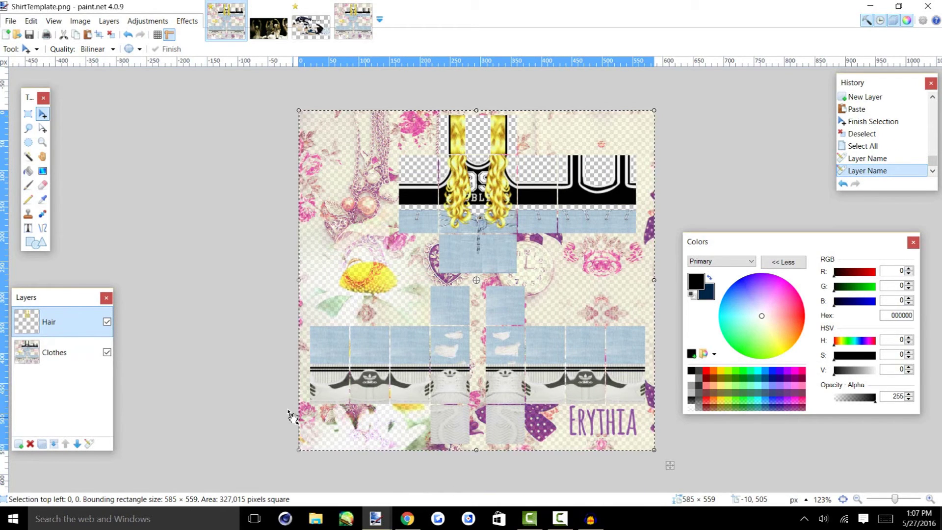
{"action": "key", "text": "ctrl+m"}
Save the shirt template as NAME ME WHATEVER YOU WANT in PNG format, flattening its layers.
{"action": "key", "text": "ctrl+shift+s"}
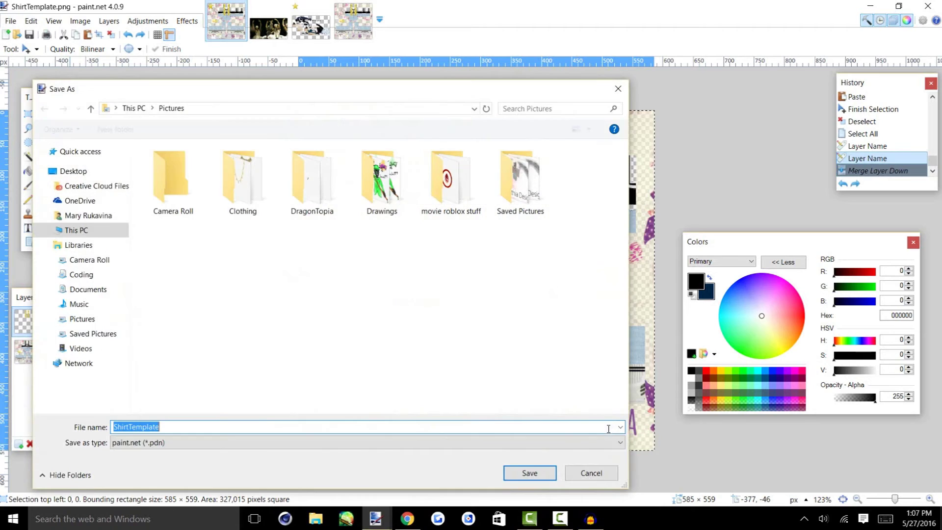
{"action": "type", "text": "NAME"}
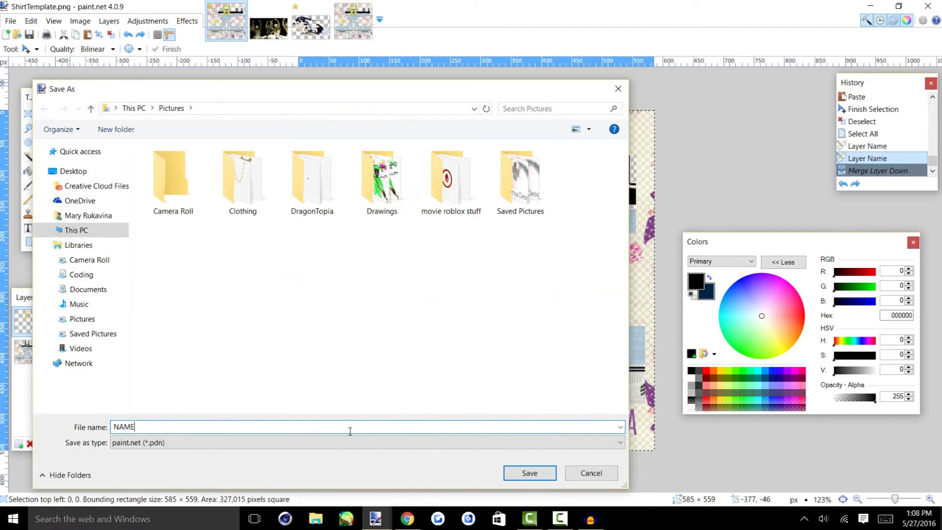
{"action": "type", "text": " ME WHATEVER YOU WANT"}
{"action": "left_click_drag", "start_coordinate": [328, 88], "coordinate": [391, 36]}
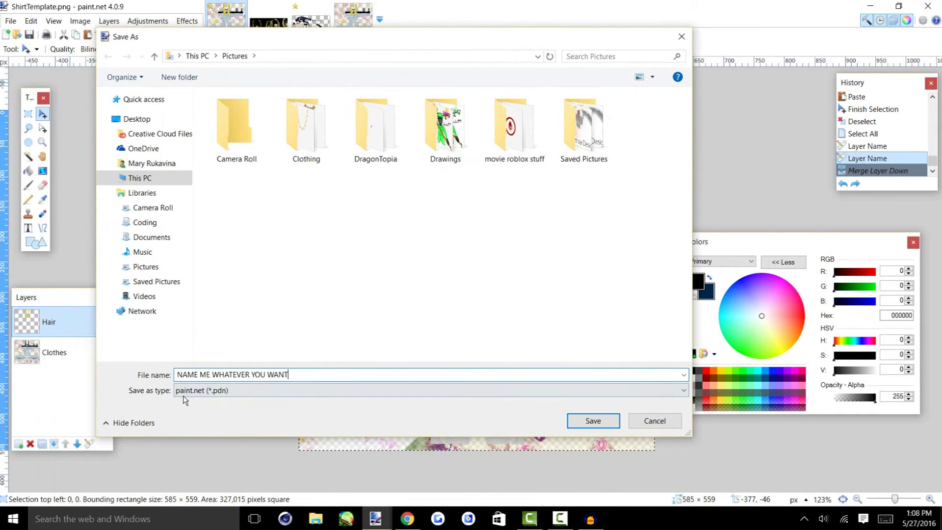
{"action": "left_click", "coordinate": [226, 395]}
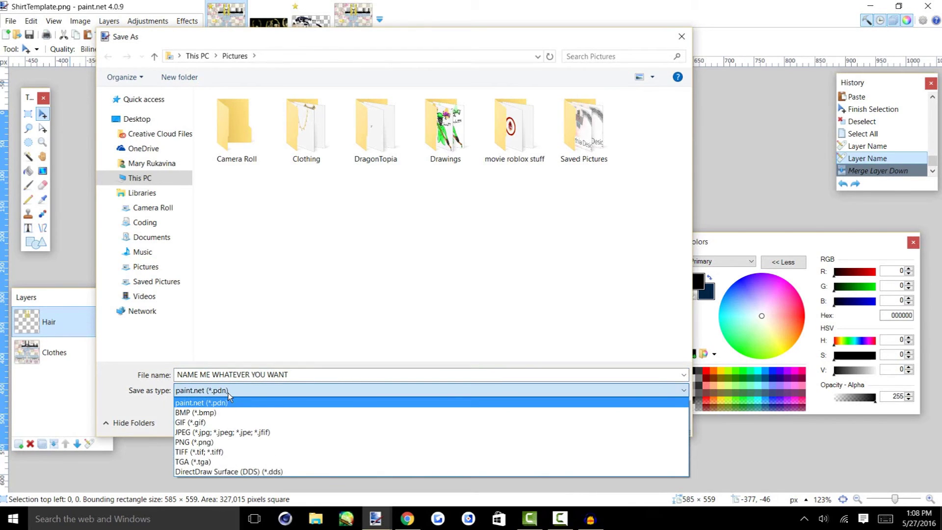
{"action": "left_click", "coordinate": [233, 442]}
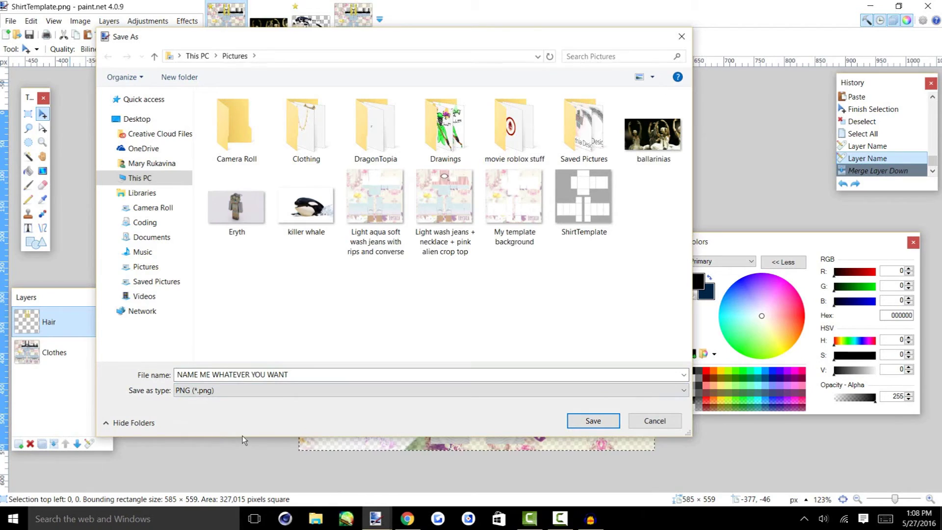
{"action": "left_click", "coordinate": [585, 422]}
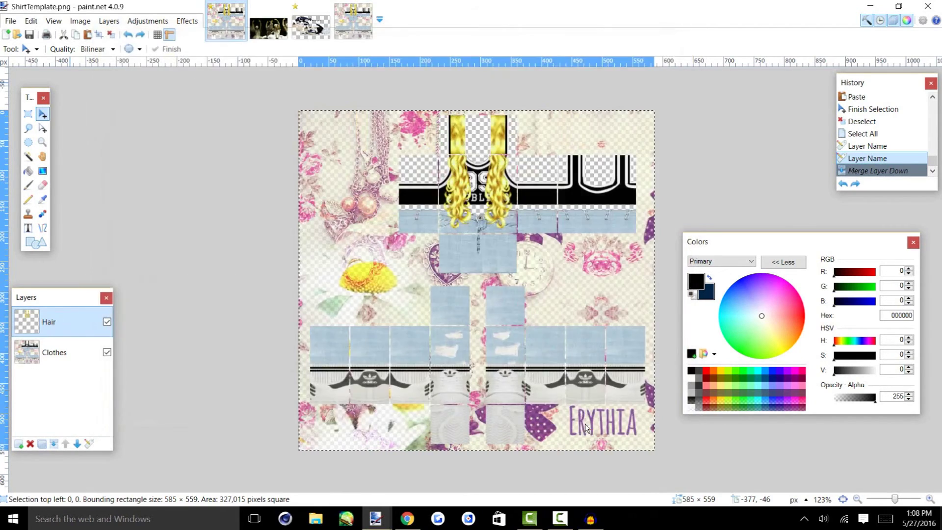
{"action": "left_click", "coordinate": [857, 495]}
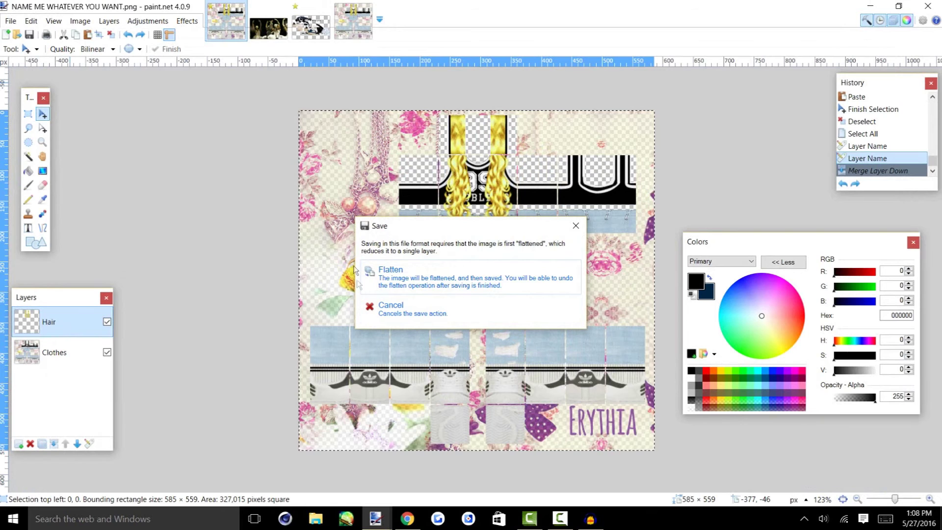
{"action": "left_click", "coordinate": [387, 271]}
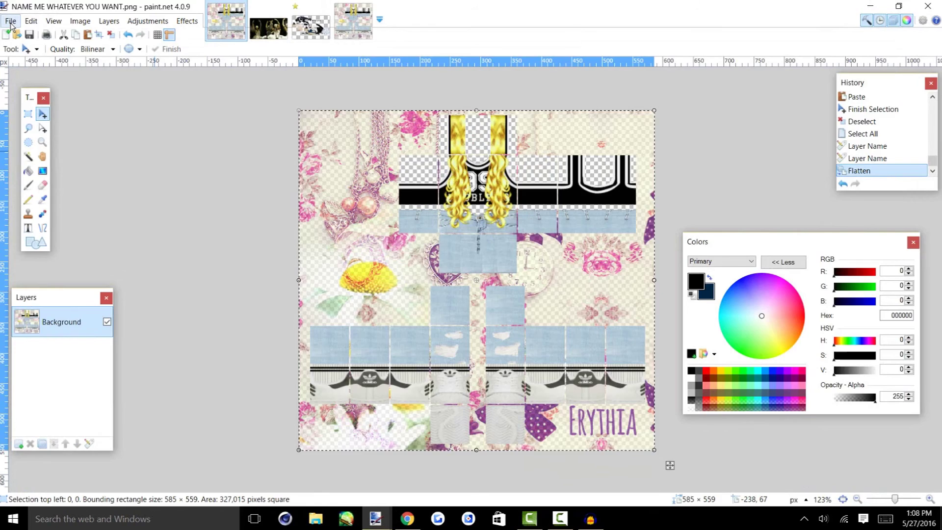
Switch to the Polyvore site in Chrome and browse its Dresses category for clothing pictures.
{"action": "left_click", "coordinate": [407, 519]}
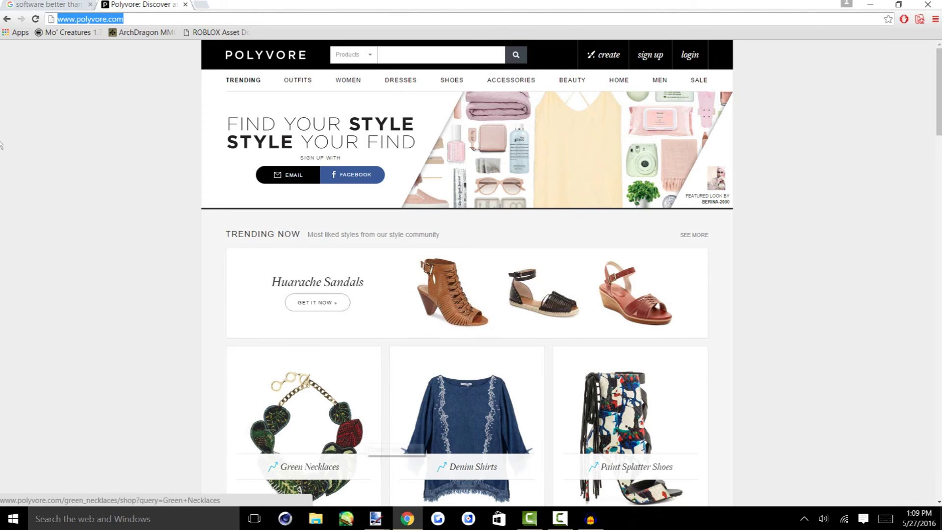
{"action": "left_click", "coordinate": [160, 121]}
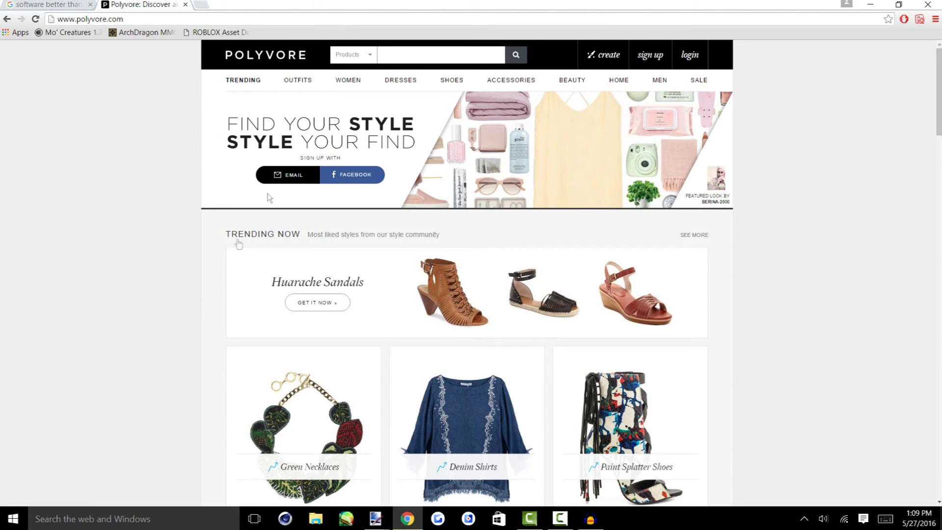
{"action": "left_click", "coordinate": [411, 85]}
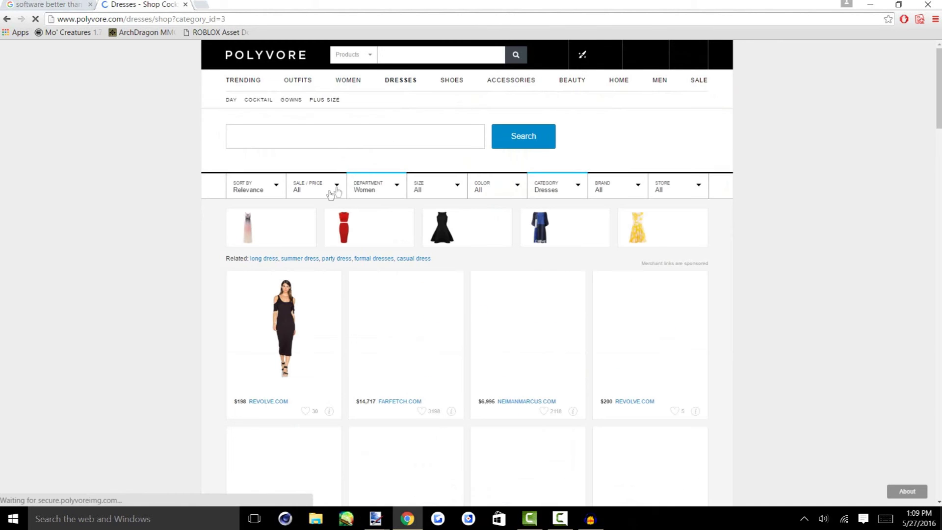
{"action": "scroll", "coordinate": [265, 186], "scroll_direction": "down", "scroll_amount": 5}
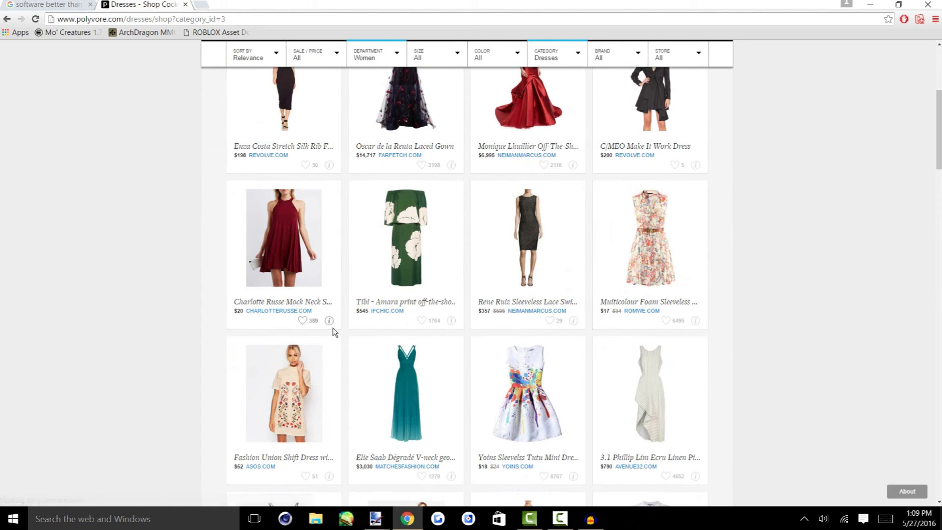
{"action": "scroll", "coordinate": [367, 350], "scroll_direction": "down", "scroll_amount": 5}
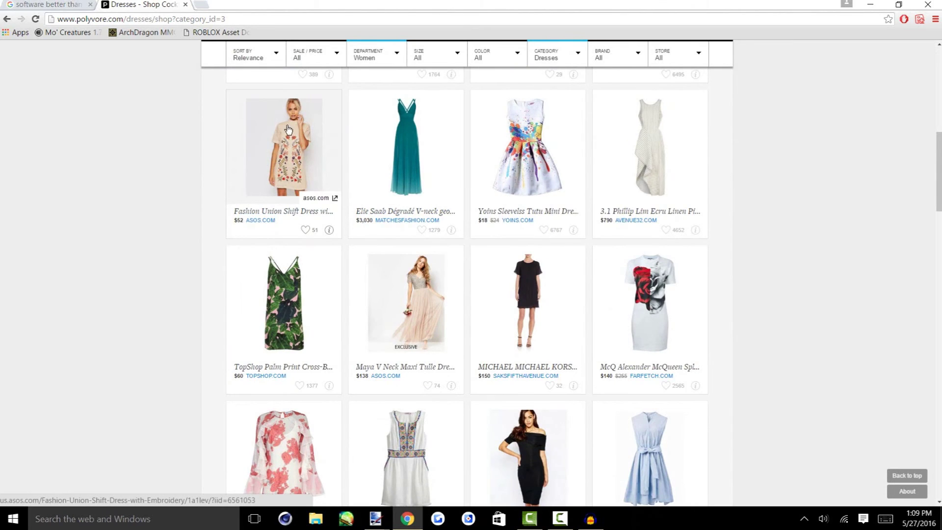
{"action": "scroll", "coordinate": [314, 196], "scroll_direction": "up", "scroll_amount": 8}
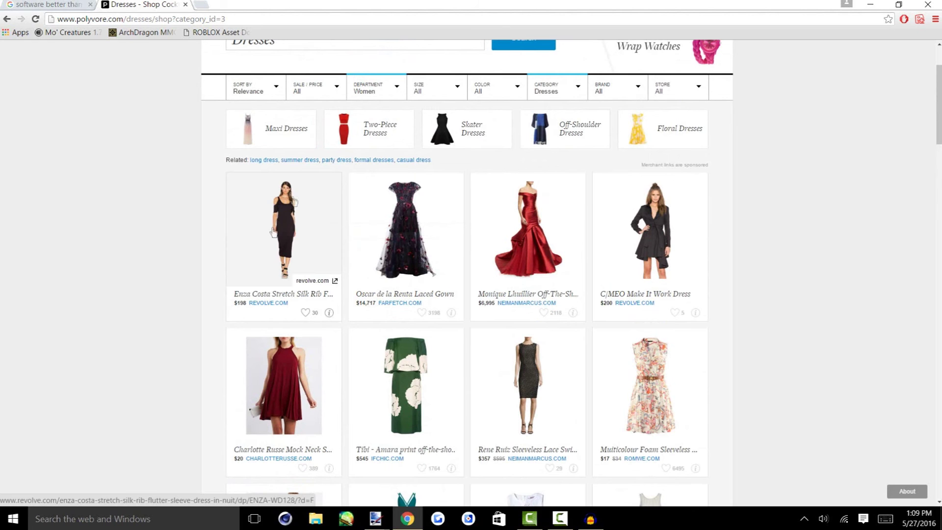
{"action": "scroll", "coordinate": [385, 201], "scroll_direction": "down", "scroll_amount": 12}
{"action": "scroll", "coordinate": [436, 204], "scroll_direction": "up", "scroll_amount": 8}
{"action": "scroll", "coordinate": [464, 202], "scroll_direction": "up", "scroll_amount": 6}
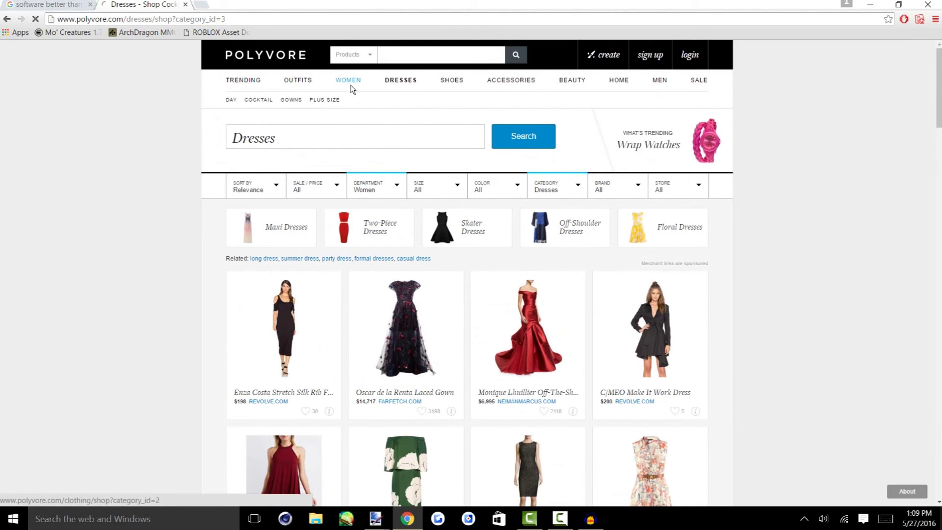
View Polyvore's women's clothing category and browse the outfit sets.
{"action": "left_click", "coordinate": [349, 86]}
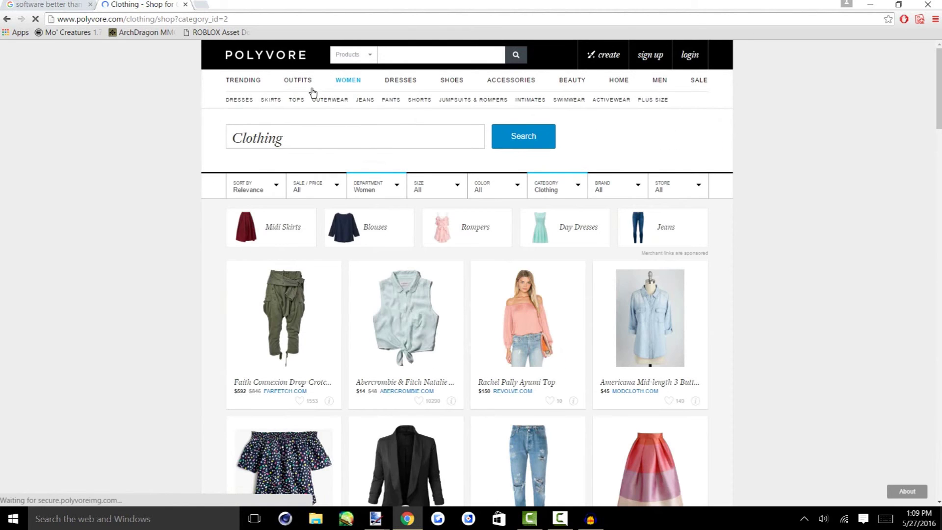
{"action": "left_click", "coordinate": [309, 82]}
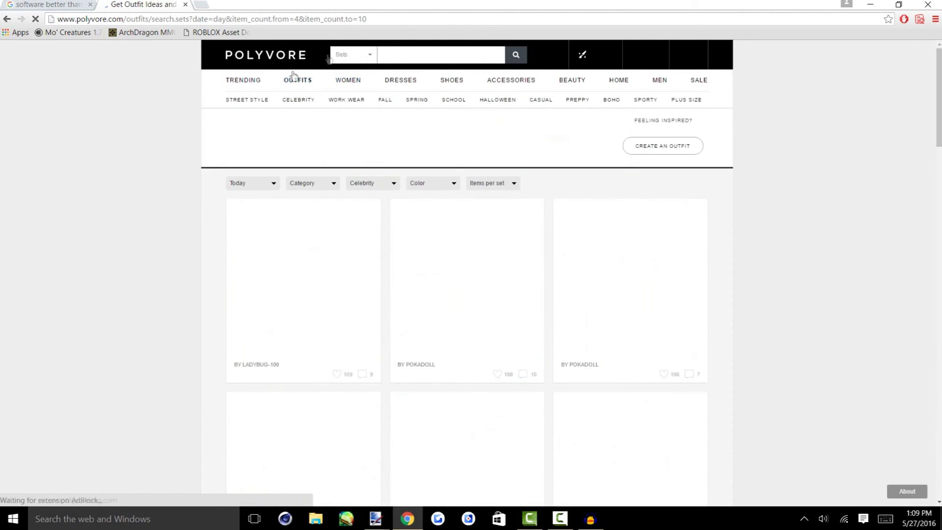
{"action": "scroll", "coordinate": [431, 349], "scroll_direction": "down", "scroll_amount": 7}
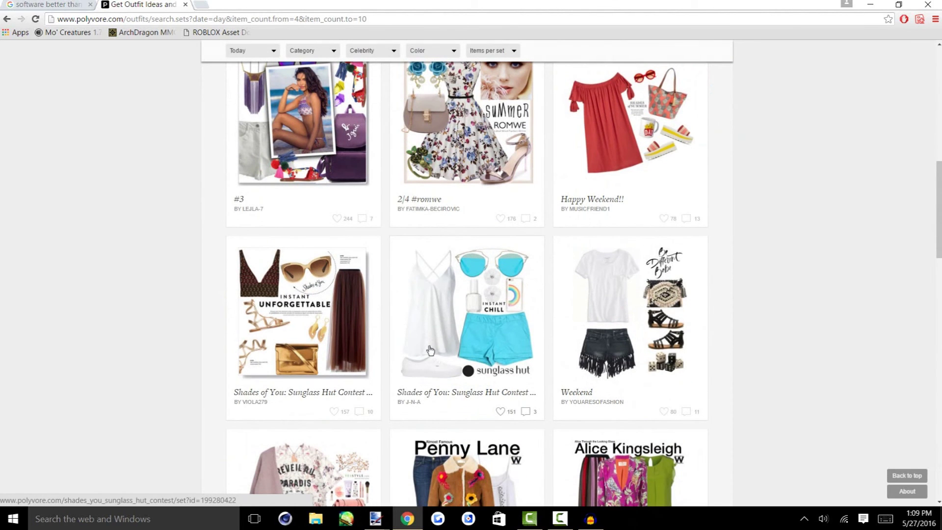
{"action": "scroll", "coordinate": [255, 265], "scroll_direction": "down", "scroll_amount": 1}
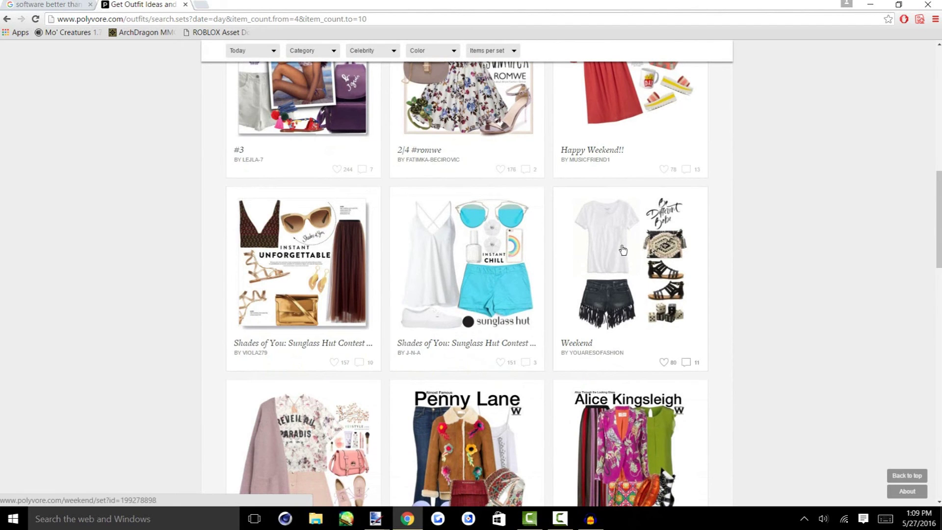
{"action": "scroll", "coordinate": [259, 295], "scroll_direction": "down", "scroll_amount": 3}
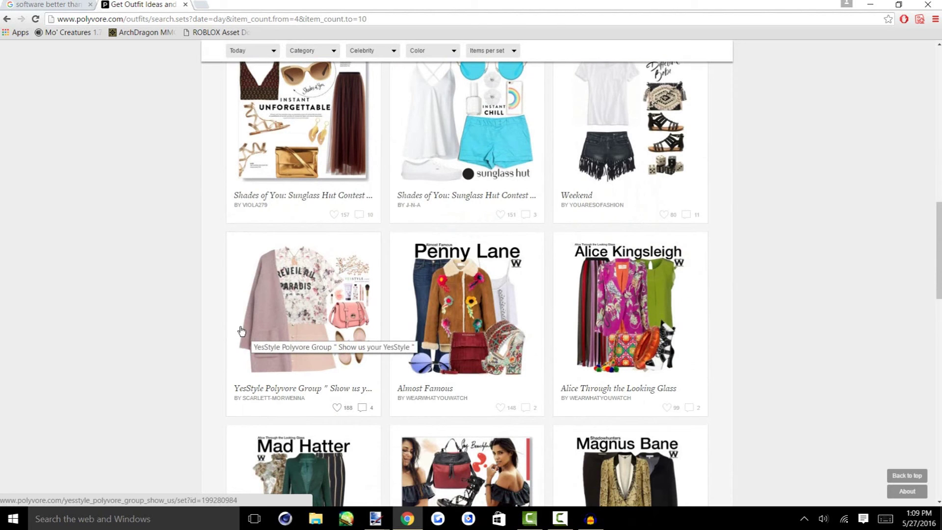
Return to Polyvore's dresses and open the Olive + Oak 1st Day Of School denim dress in a new tab.
{"action": "scroll", "coordinate": [242, 332], "scroll_direction": "up", "scroll_amount": 15}
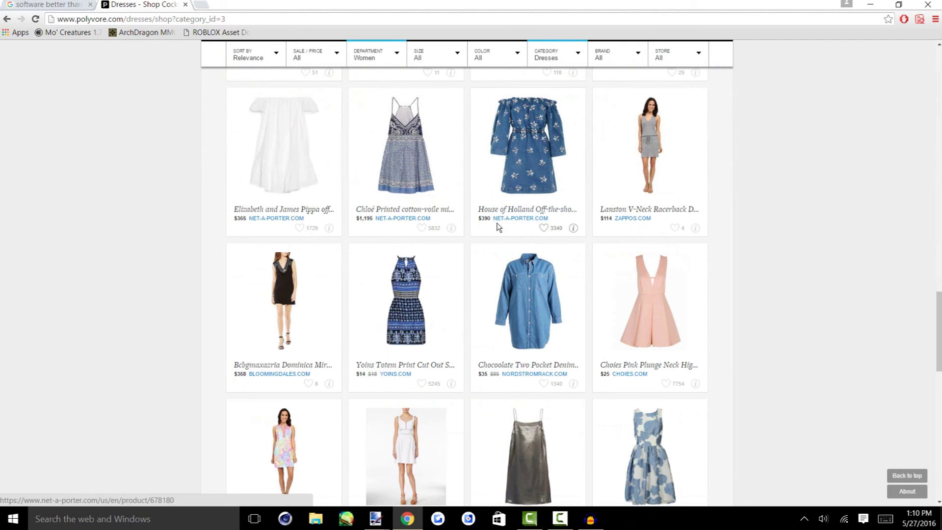
{"action": "scroll", "coordinate": [498, 227], "scroll_direction": "down", "scroll_amount": 7}
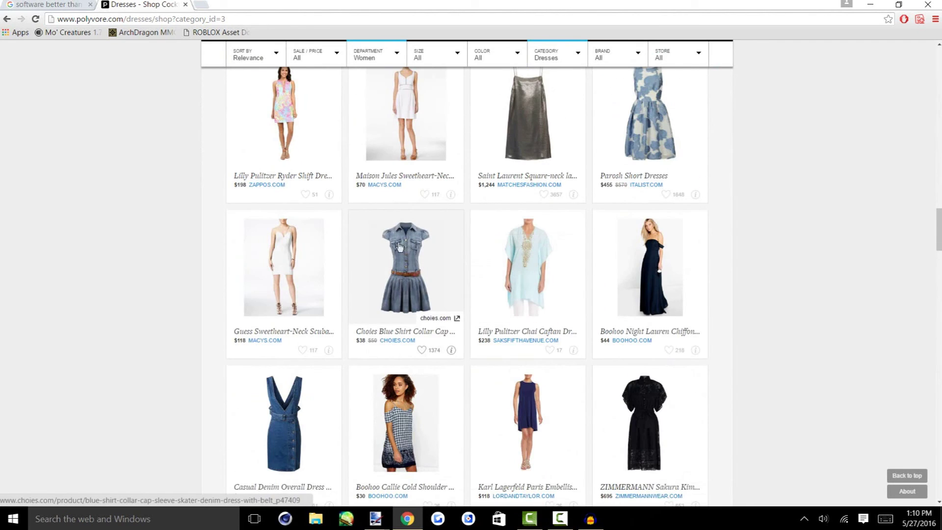
{"action": "scroll", "coordinate": [371, 252], "scroll_direction": "down", "scroll_amount": 6}
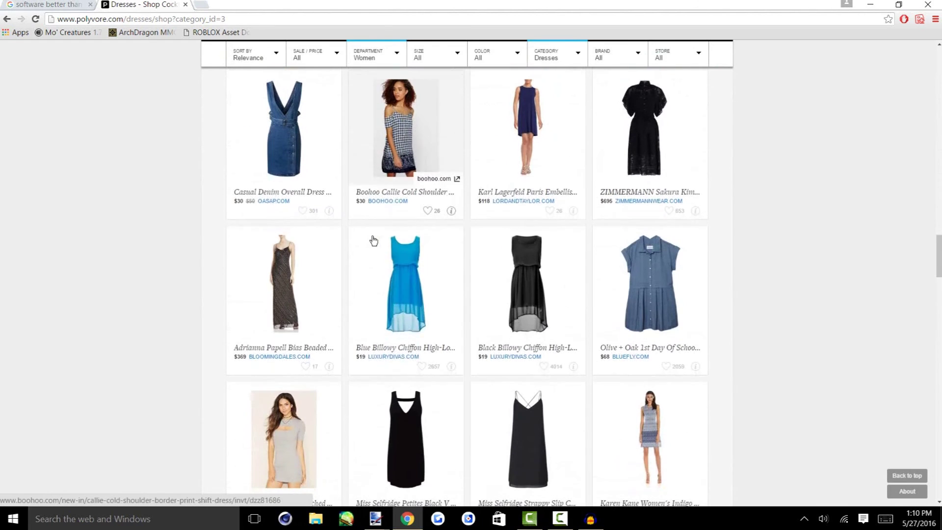
{"action": "right_click", "coordinate": [674, 263]}
{"action": "left_click", "coordinate": [695, 269]}
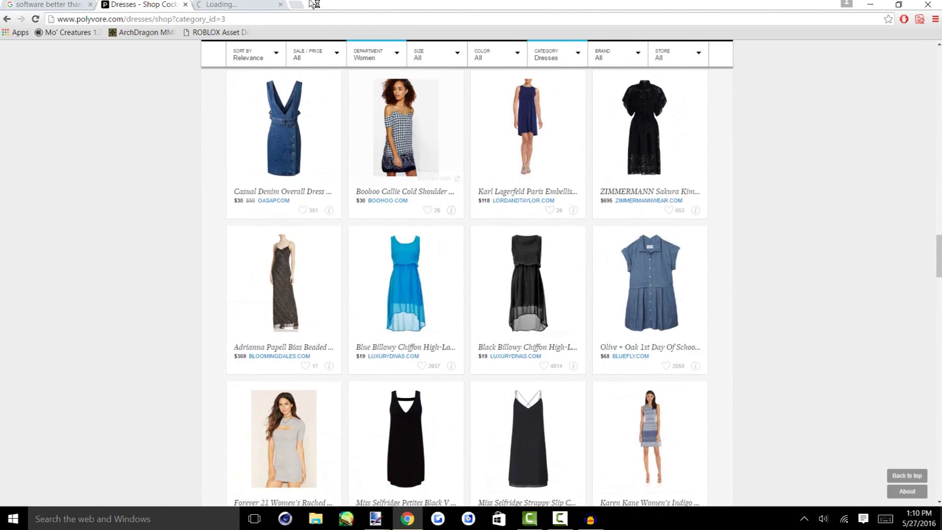
{"action": "left_click", "coordinate": [244, 4]}
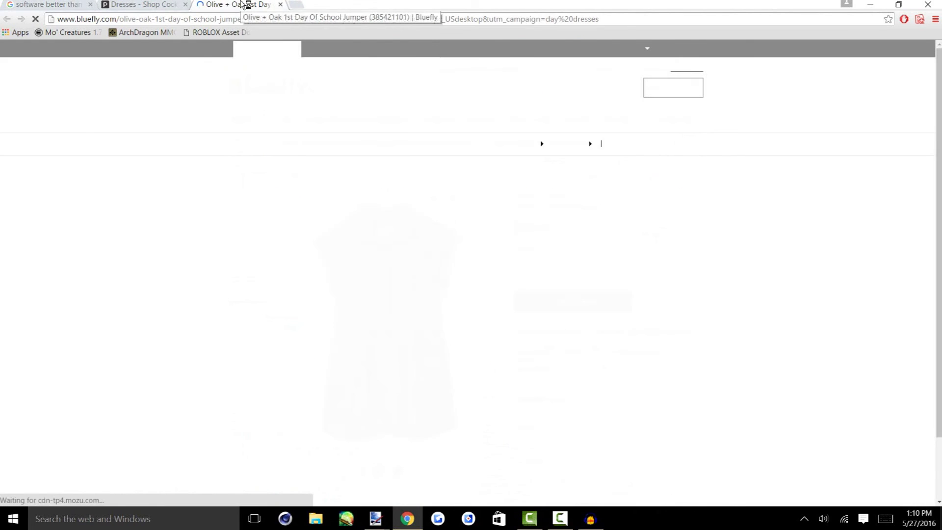
Reject the 20% off offer on the Bluefly product page and check the saving options for the denim dress picture.
{"action": "scroll", "coordinate": [62, 130], "scroll_direction": "down", "scroll_amount": 2}
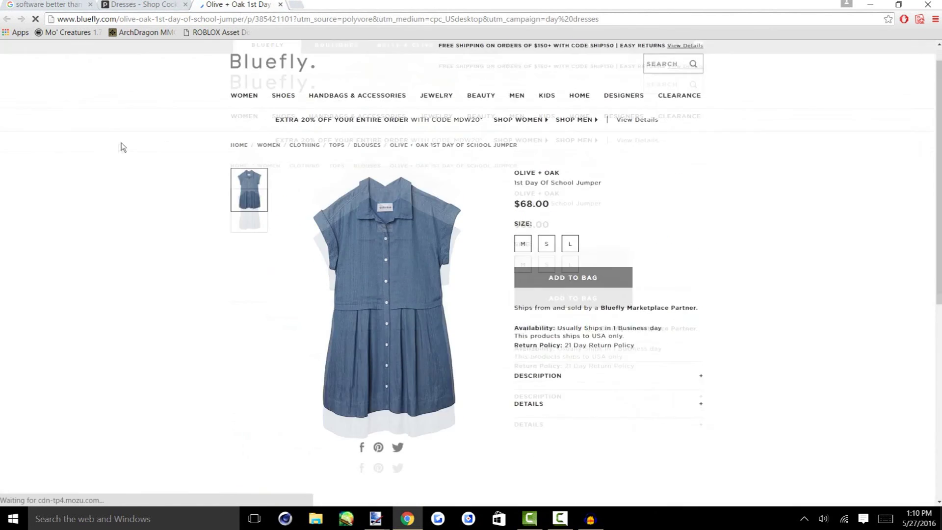
{"action": "scroll", "coordinate": [138, 172], "scroll_direction": "down", "scroll_amount": 3}
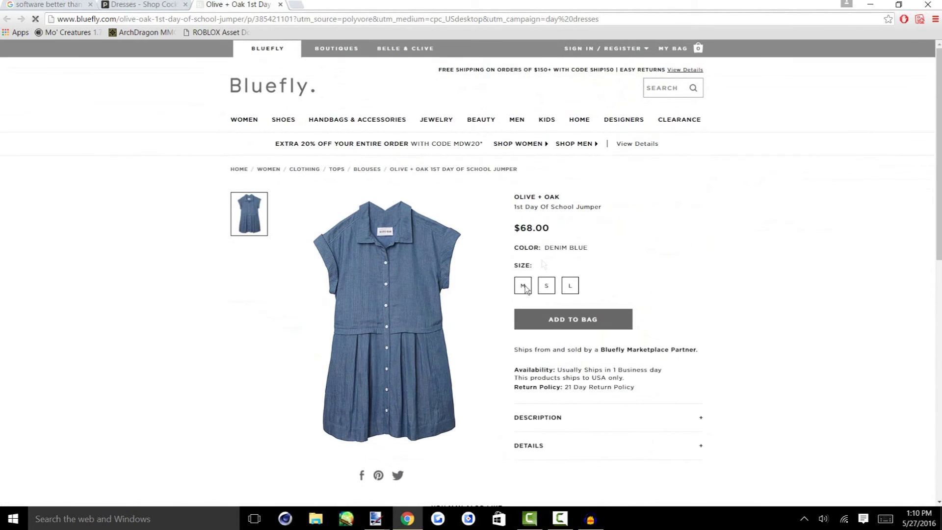
{"action": "scroll", "coordinate": [1, 243], "scroll_direction": "down", "scroll_amount": 2}
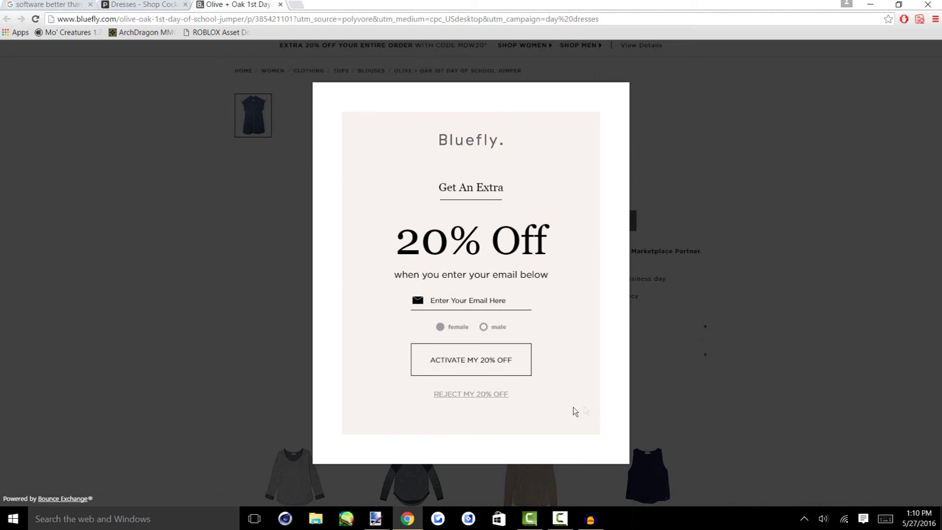
{"action": "left_click", "coordinate": [492, 395]}
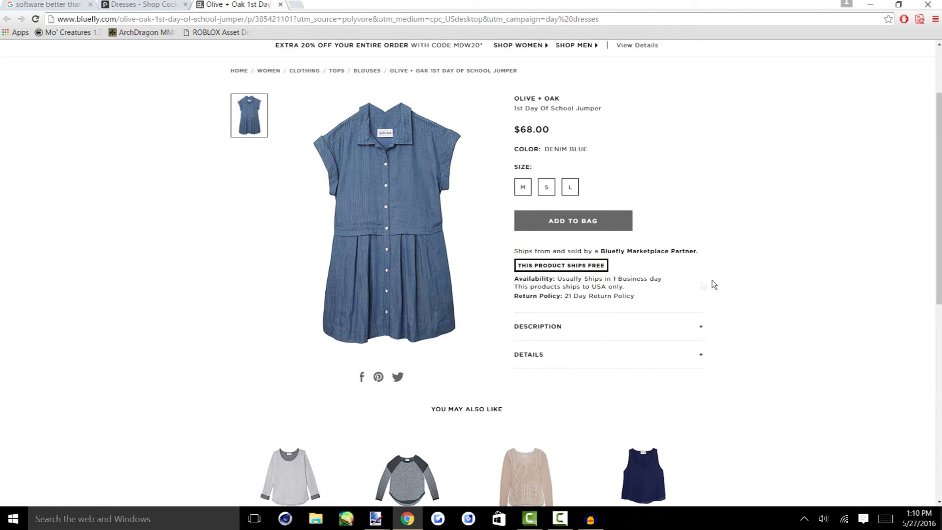
{"action": "right_click", "coordinate": [385, 202]}
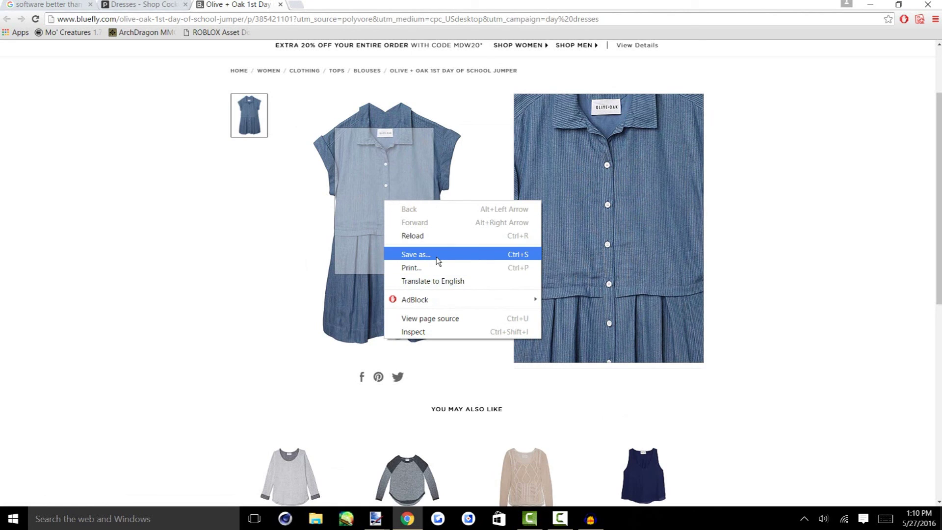
{"action": "left_click", "coordinate": [39, 282]}
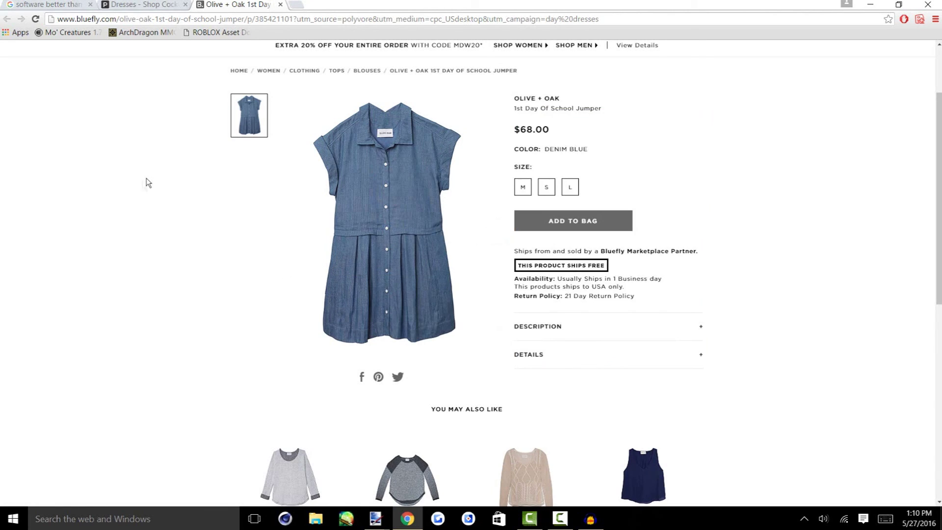
Capture the Bluefly dress page, paste the screenshot into a new 1920 × 1080 image in paint.net, and deselect it.
{"action": "mouse_move", "coordinate": [388, 133]}
{"action": "scroll", "coordinate": [30, 115], "scroll_direction": "up", "scroll_amount": 3}
{"action": "scroll", "coordinate": [1, 233], "scroll_direction": "down", "scroll_amount": 3}
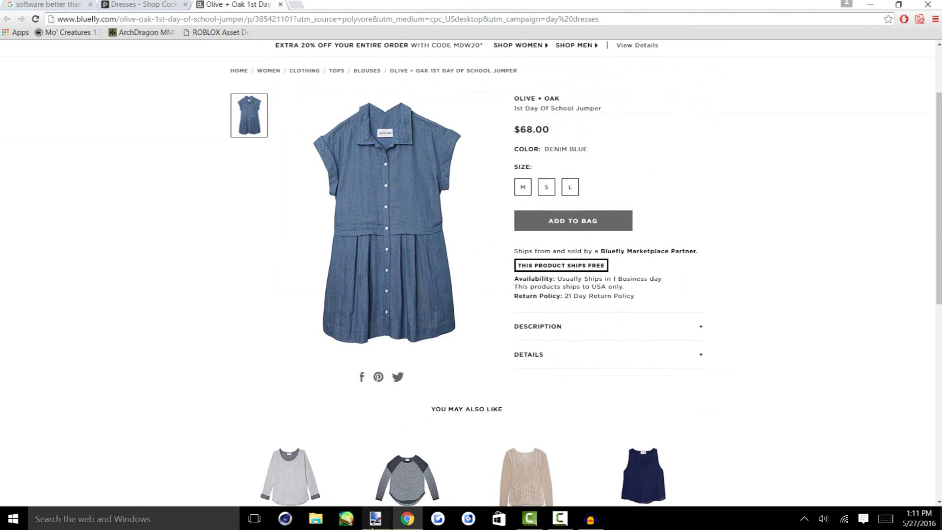
{"action": "mouse_move", "coordinate": [376, 519]}
{"action": "left_click", "coordinate": [316, 471]}
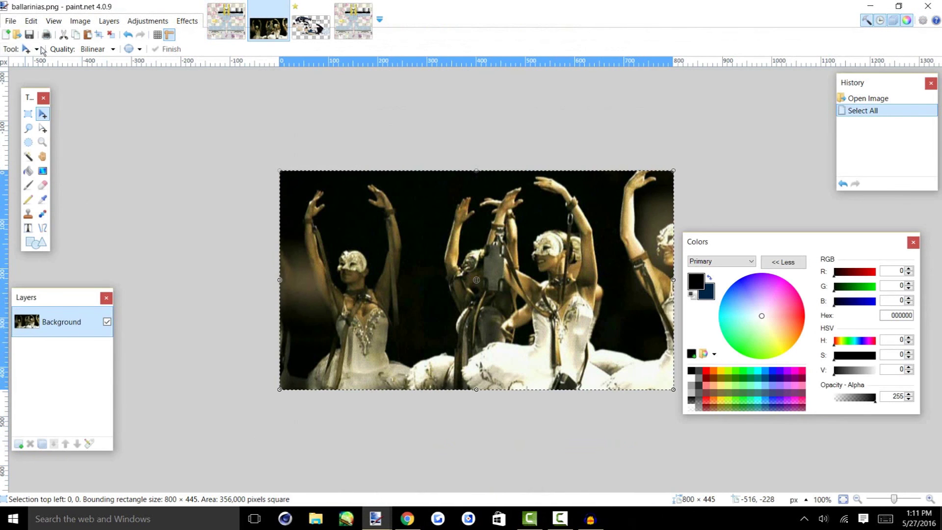
{"action": "left_click", "coordinate": [10, 21]}
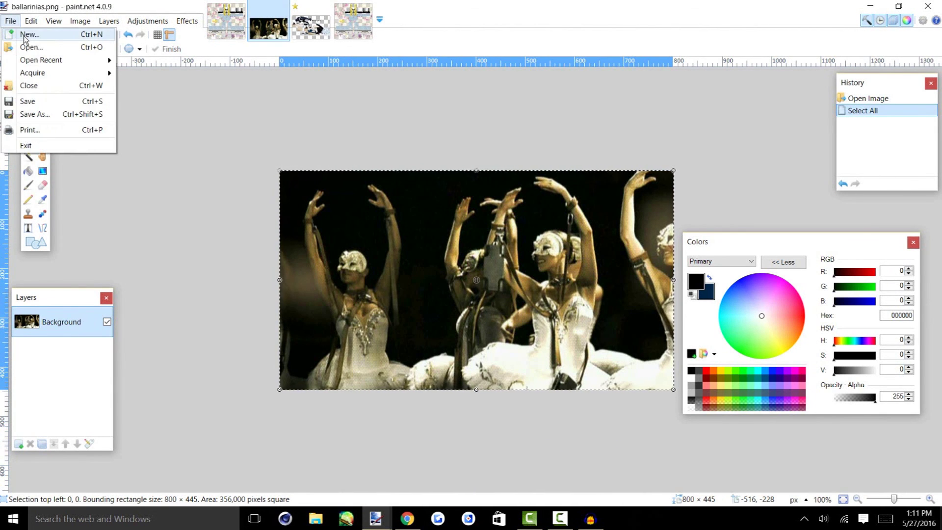
{"action": "left_click", "coordinate": [23, 33]}
{"action": "left_click", "coordinate": [469, 326]}
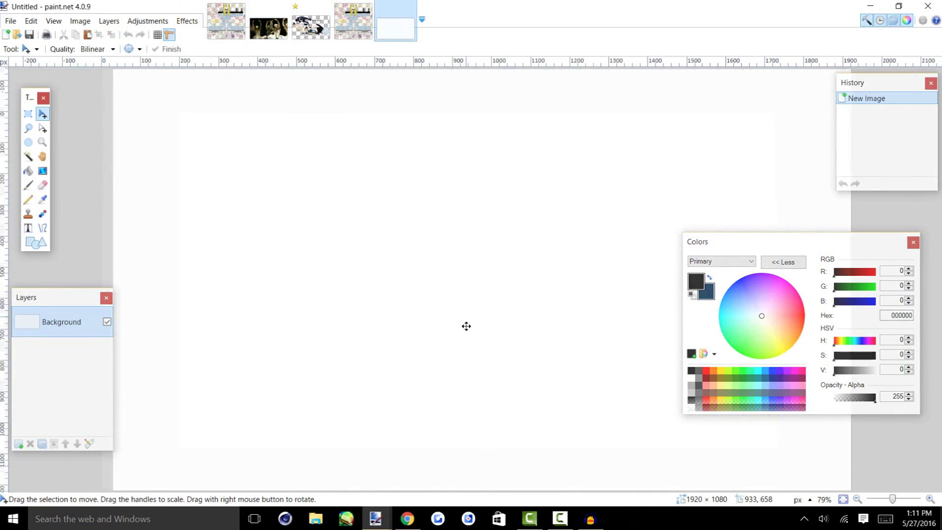
{"action": "key", "text": "ctrl+v"}
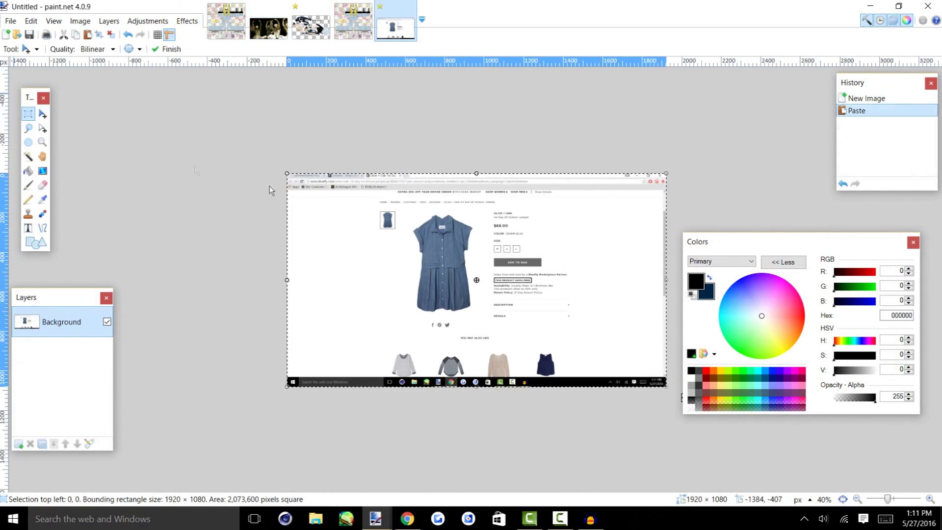
{"action": "key", "text": "s"}
{"action": "key", "text": "ctrl+d"}
Examine the denim dress in the pasted screenshot up close, from its collar to the skirt.
{"action": "key", "text": "ctrl+plus"}
{"action": "scroll", "coordinate": [416, 217], "scroll_direction": "up", "scroll_amount": 5, "text": "ctrl"}
{"action": "scroll", "coordinate": [344, 206], "scroll_direction": "down", "scroll_amount": 6, "text": "ctrl"}
{"action": "scroll", "coordinate": [319, 191], "scroll_direction": "up", "scroll_amount": 3, "text": "ctrl"}
{"action": "scroll", "coordinate": [319, 192], "scroll_direction": "up", "scroll_amount": 4, "text": "ctrl"}
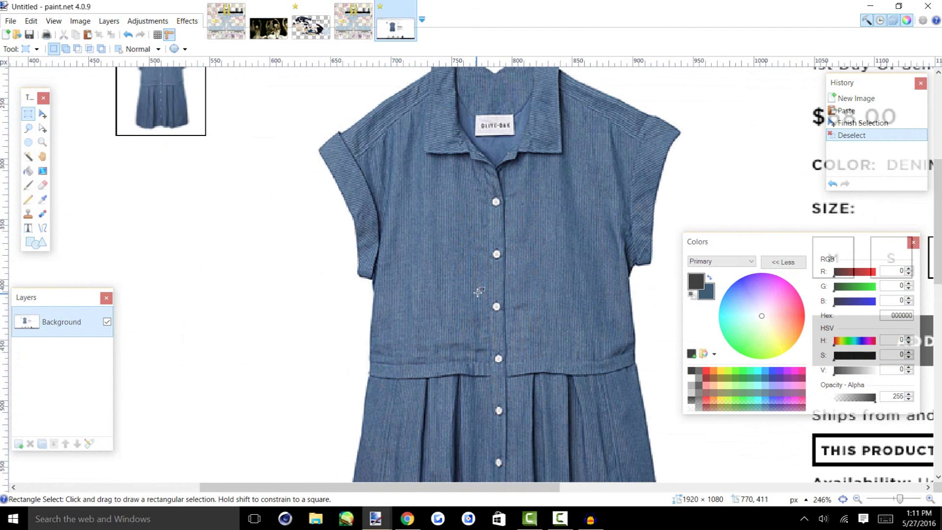
{"action": "scroll", "coordinate": [479, 292], "scroll_direction": "down", "scroll_amount": 2}
{"action": "scroll", "coordinate": [467, 280], "scroll_direction": "up", "scroll_amount": 6}
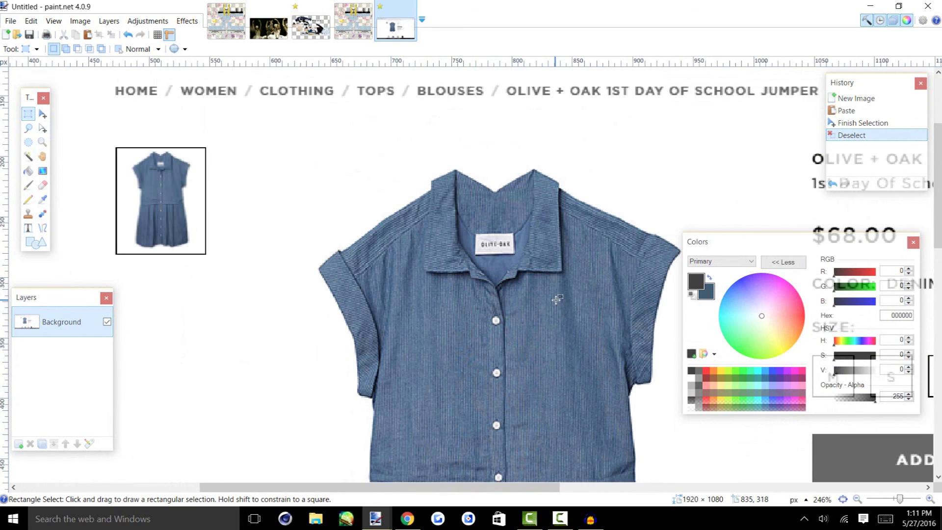
{"action": "scroll", "coordinate": [530, 280], "scroll_direction": "down", "scroll_amount": 10}
{"action": "scroll", "coordinate": [480, 218], "scroll_direction": "up", "scroll_amount": 3}
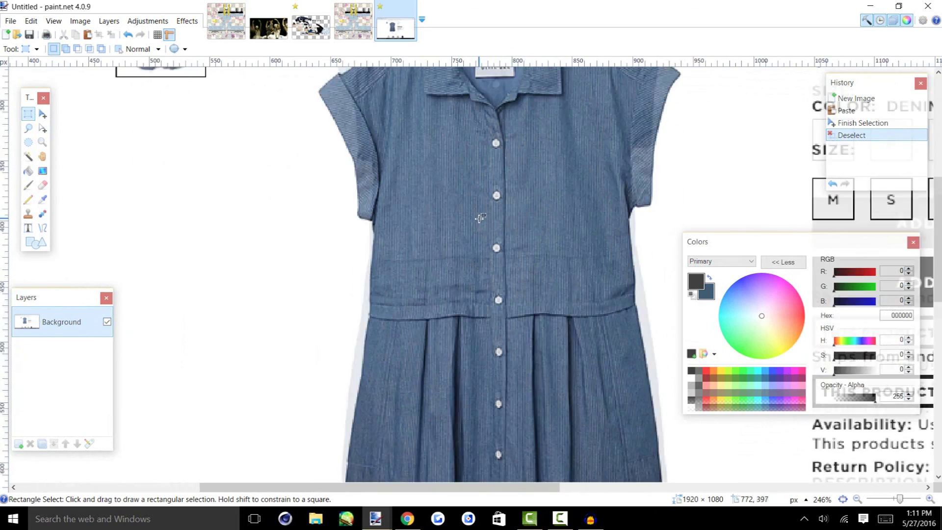